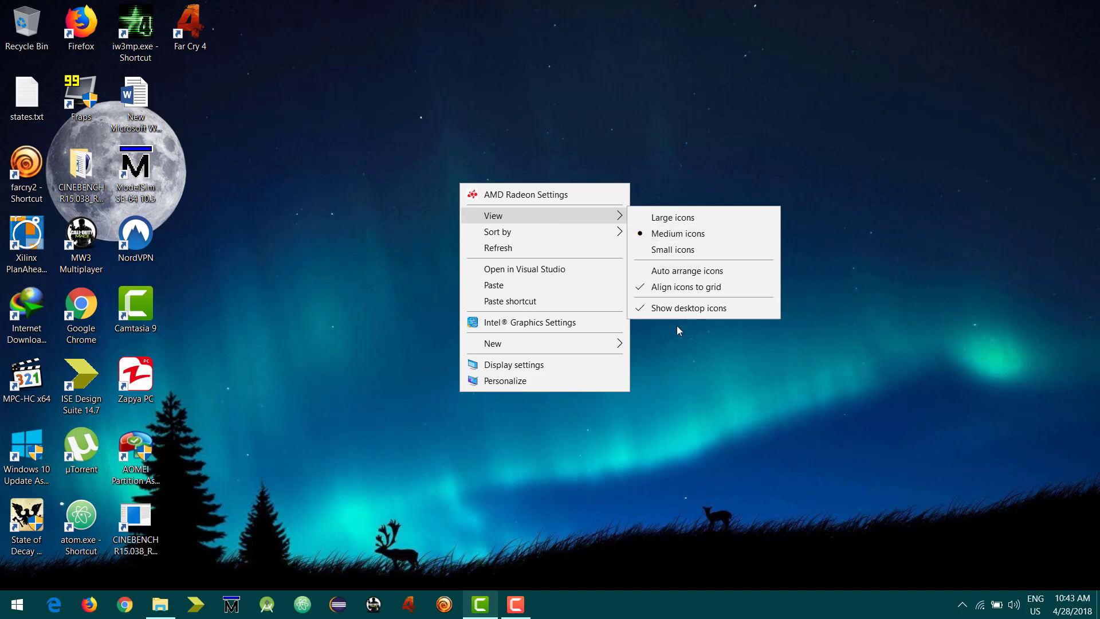
Hide all the icons on the desktop.
left_click(674, 308)
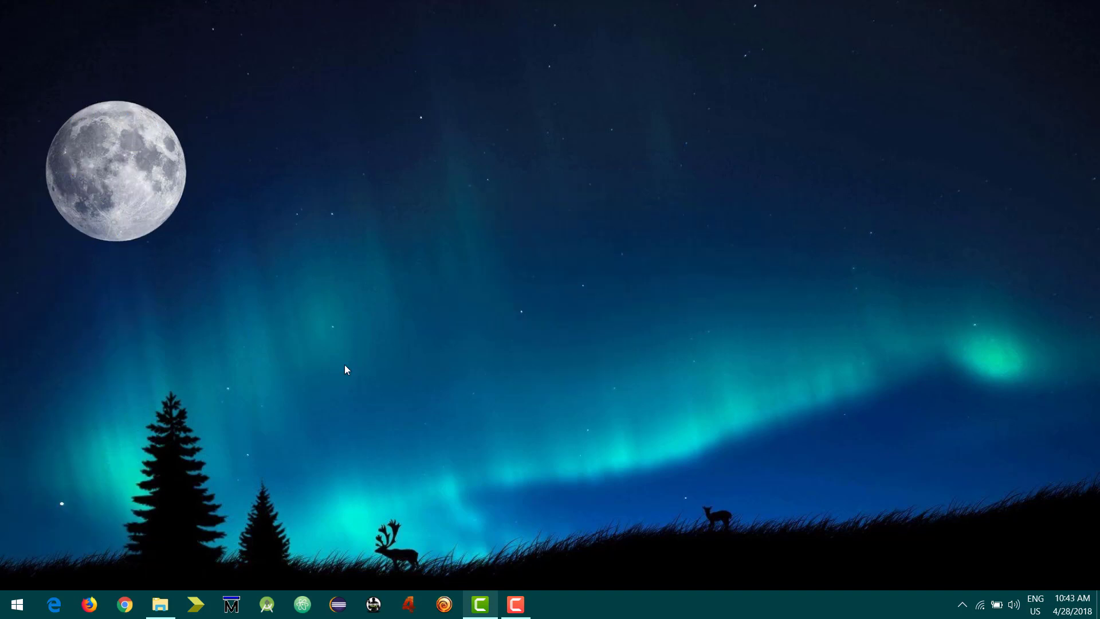
Install Rainmeter from Rainmeter-4.1.exe in English as a standard 64-bit installation in C:\Program Files\Rainmeter, with launch on startup, and run it.
left_click(175, 597)
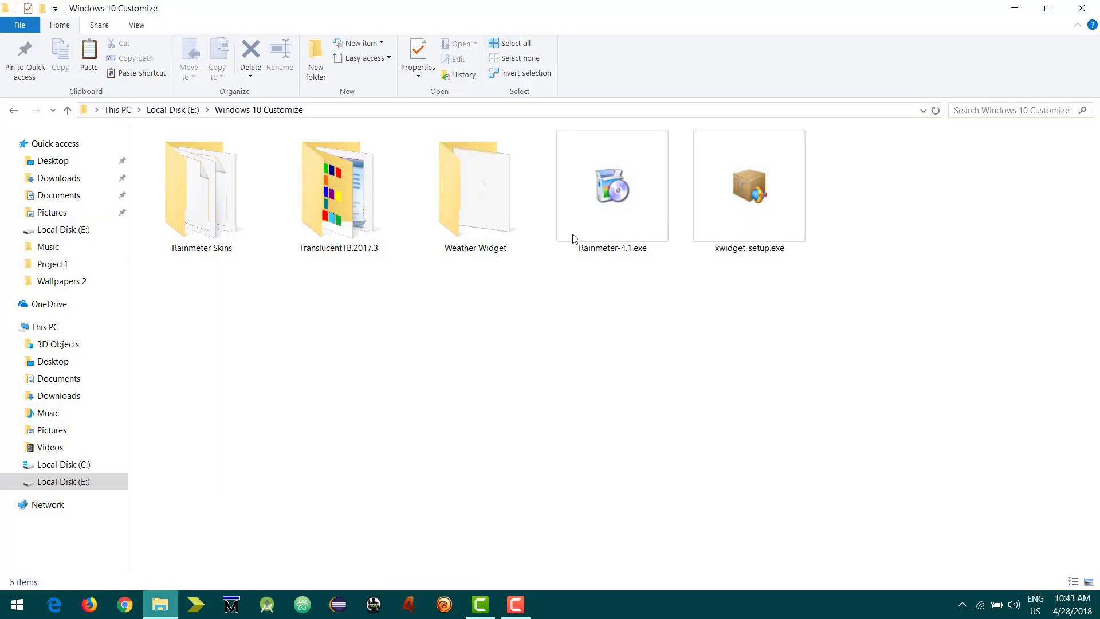
double_click(591, 210)
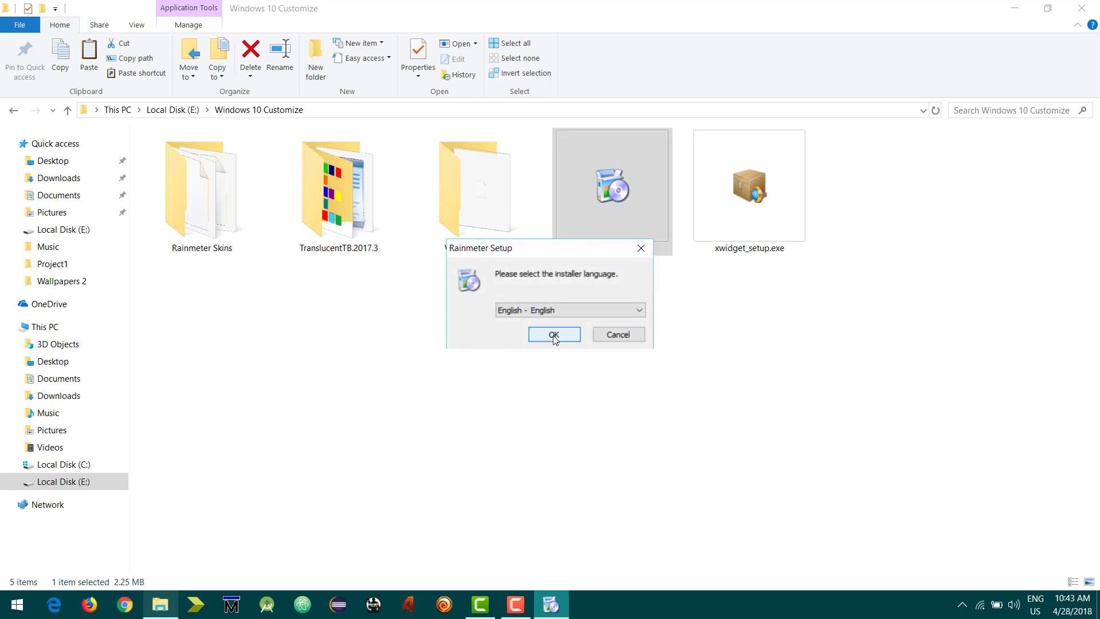
left_click(553, 336)
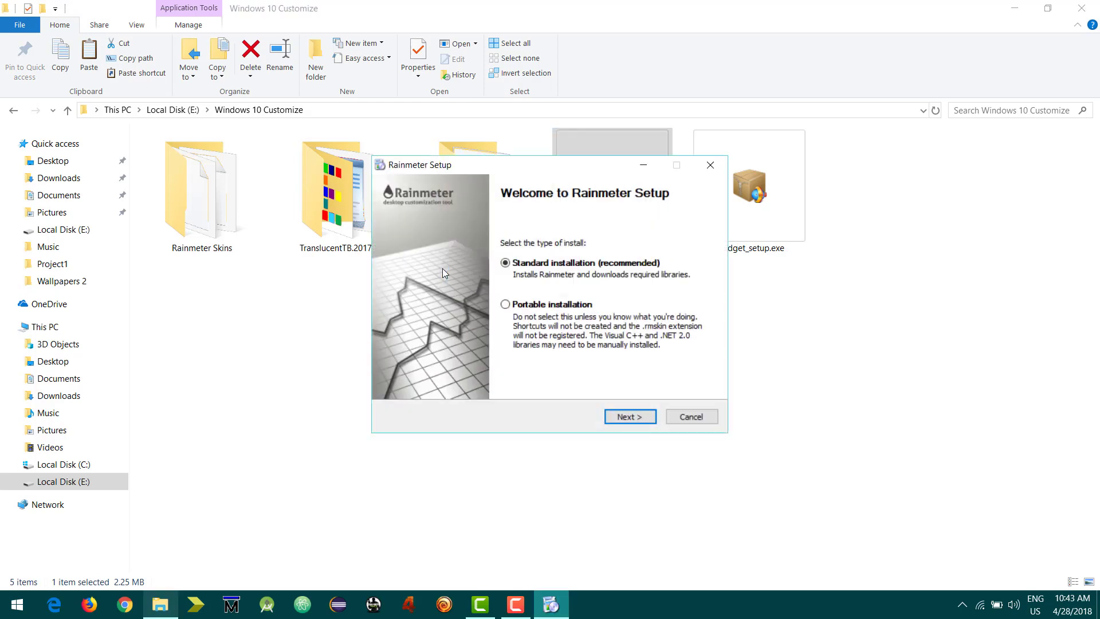
left_click(637, 414)
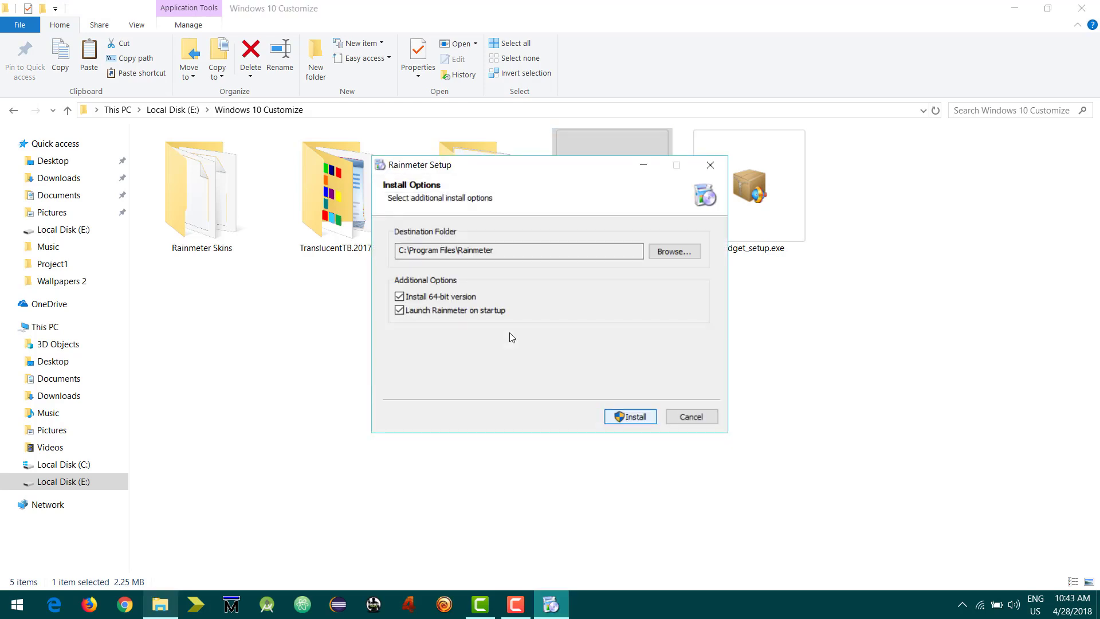
left_click(630, 410)
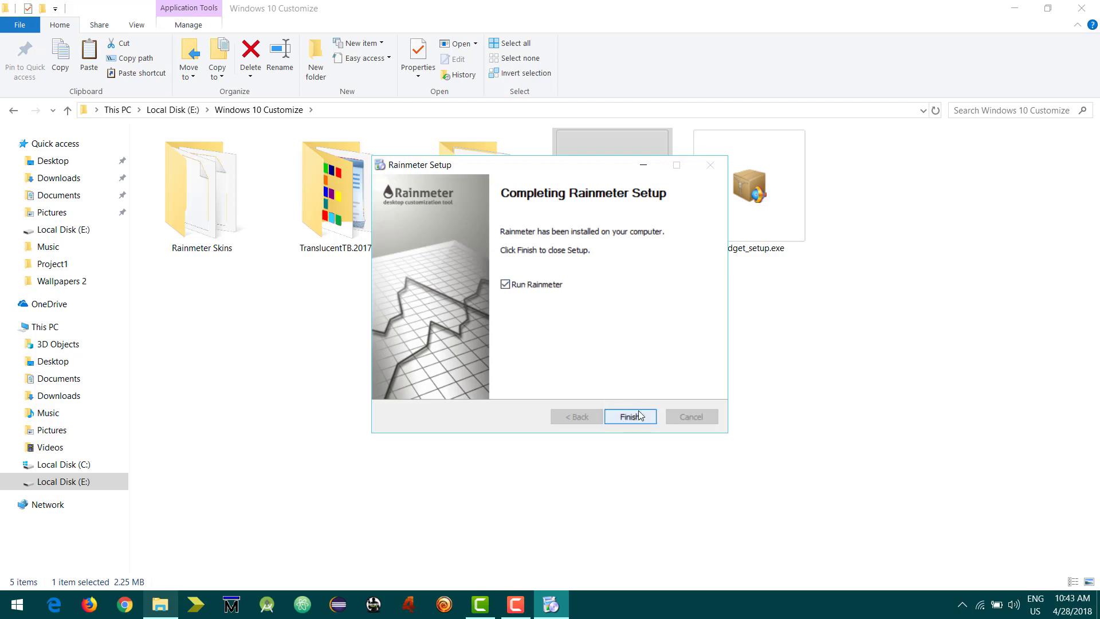
left_click(640, 416)
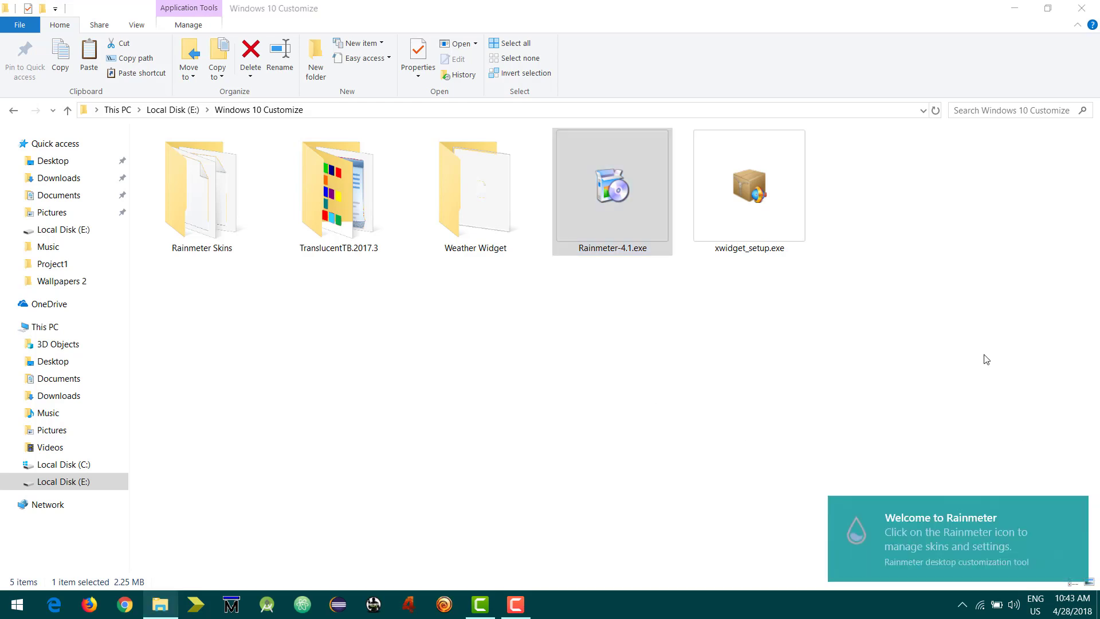
left_click(955, 324)
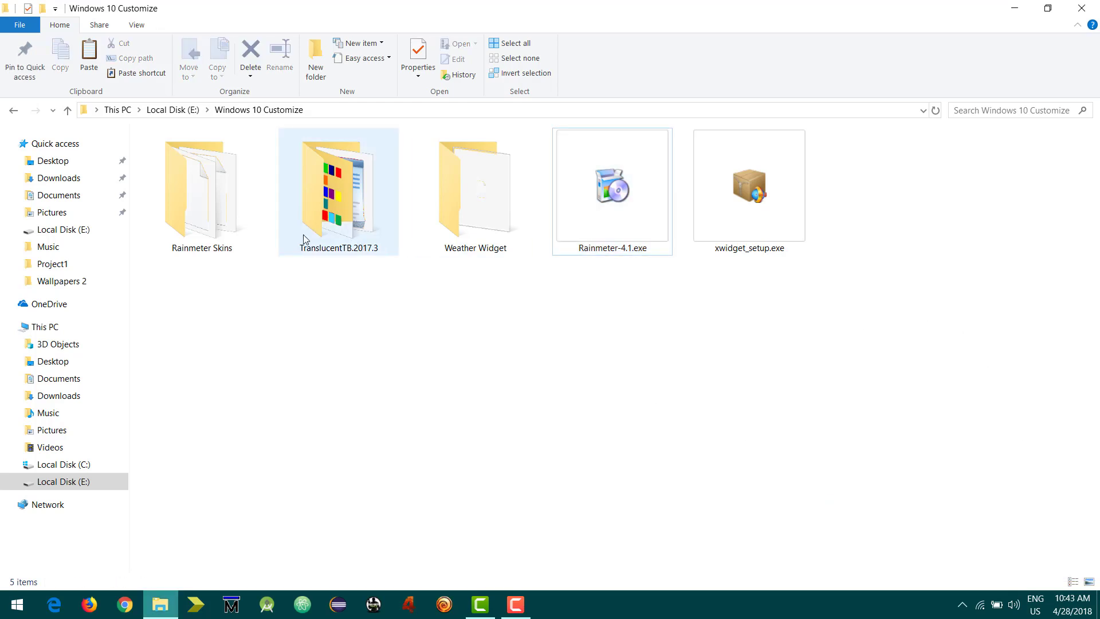
Install the Honeycomb skin from its .rmskin package in the Rainmeter Skins folder.
double_click(194, 224)
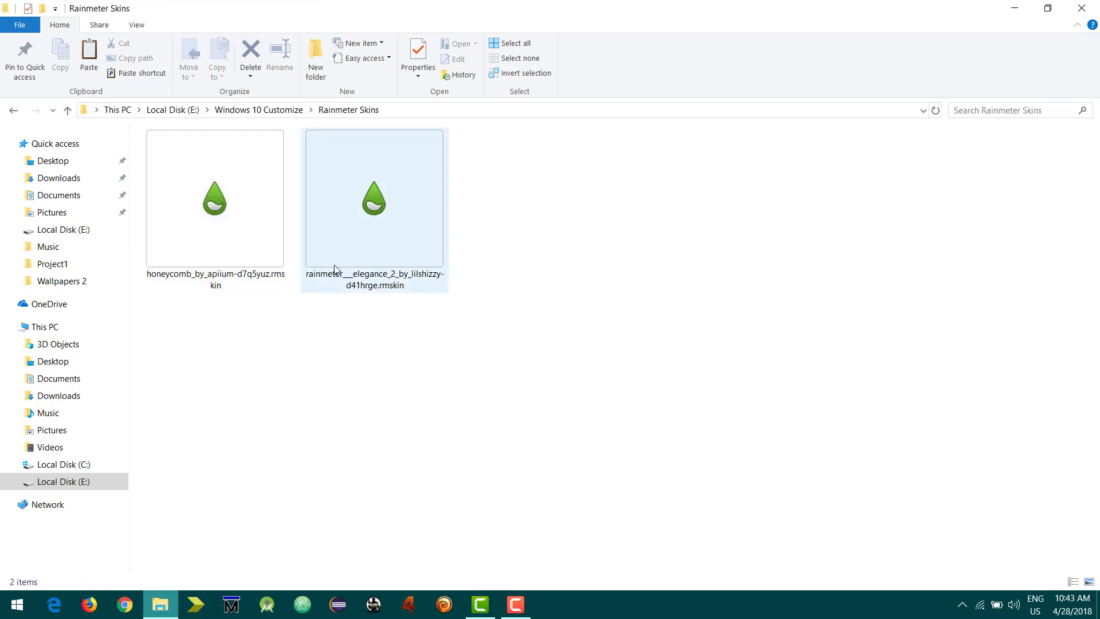
double_click(190, 234)
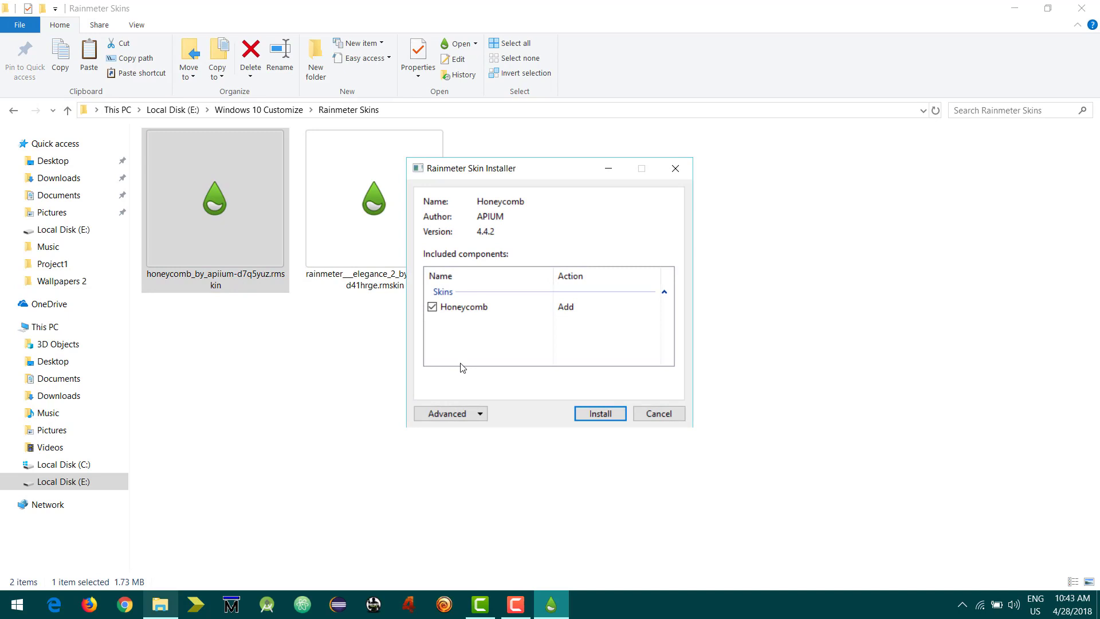
left_click(596, 417)
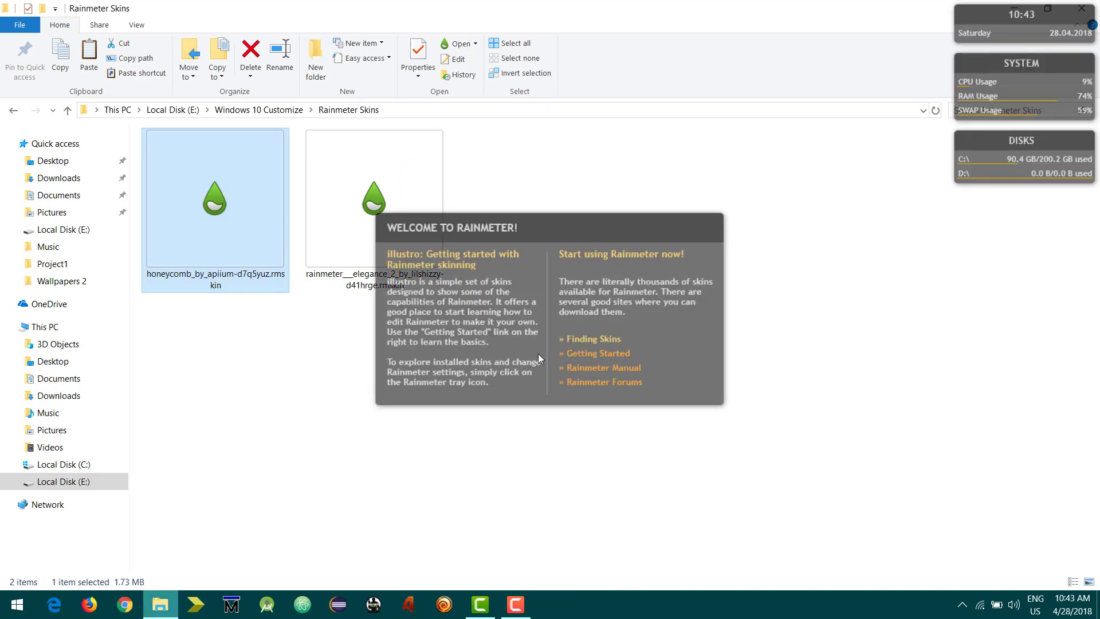
Unload the default illustro Welcome, Clock, System and Disk skins from the desktop.
left_click_drag(689, 219, 704, 219)
right_click(693, 219)
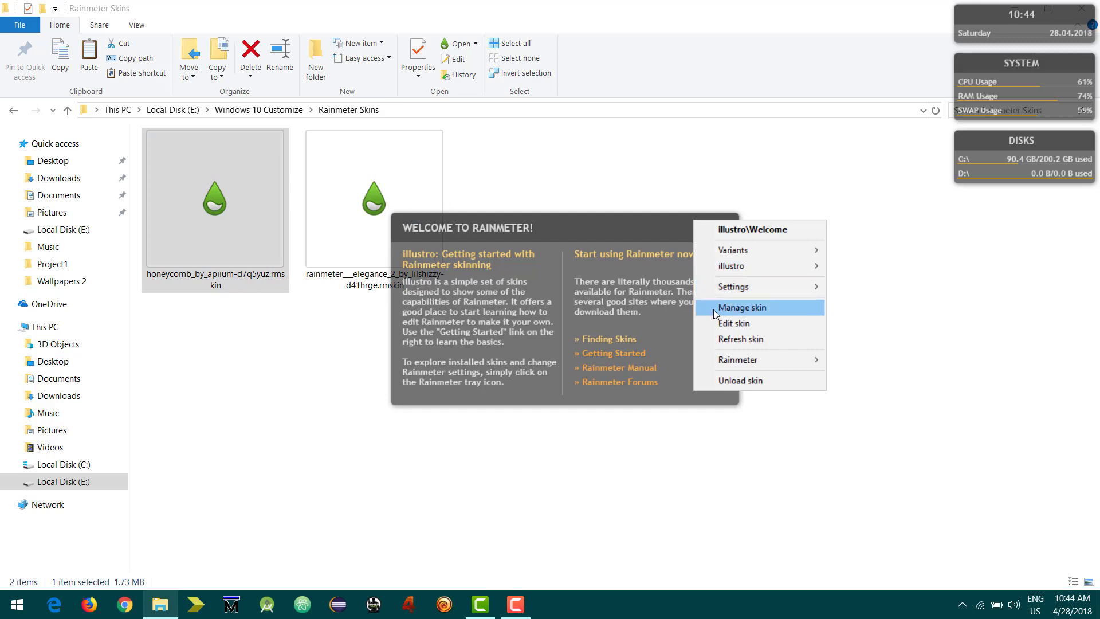
left_click(739, 380)
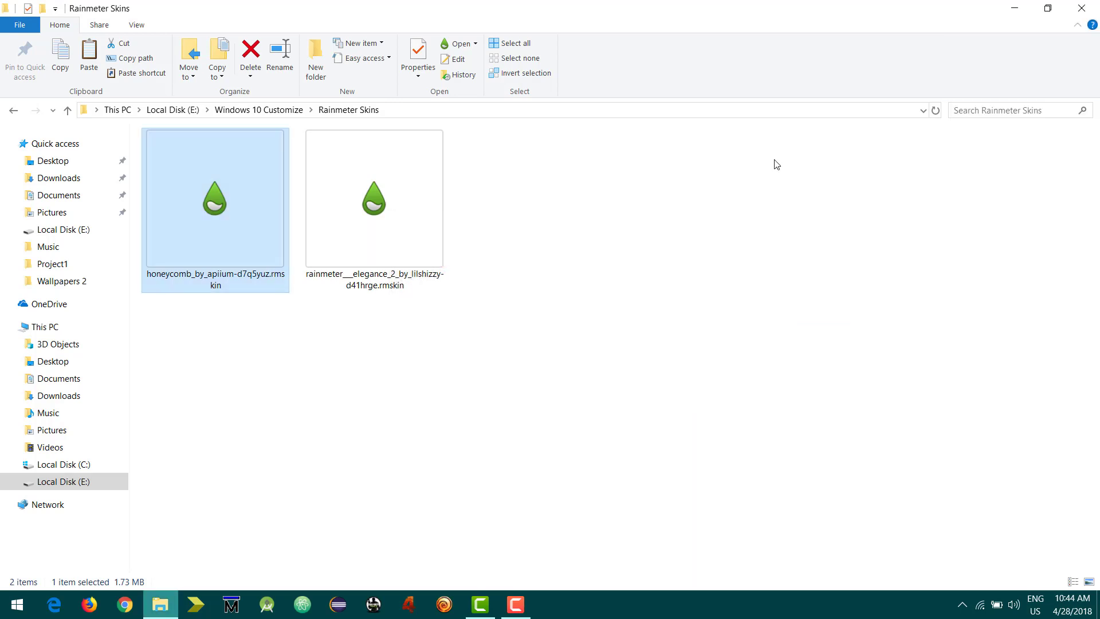
left_click(1017, 7)
right_click(998, 27)
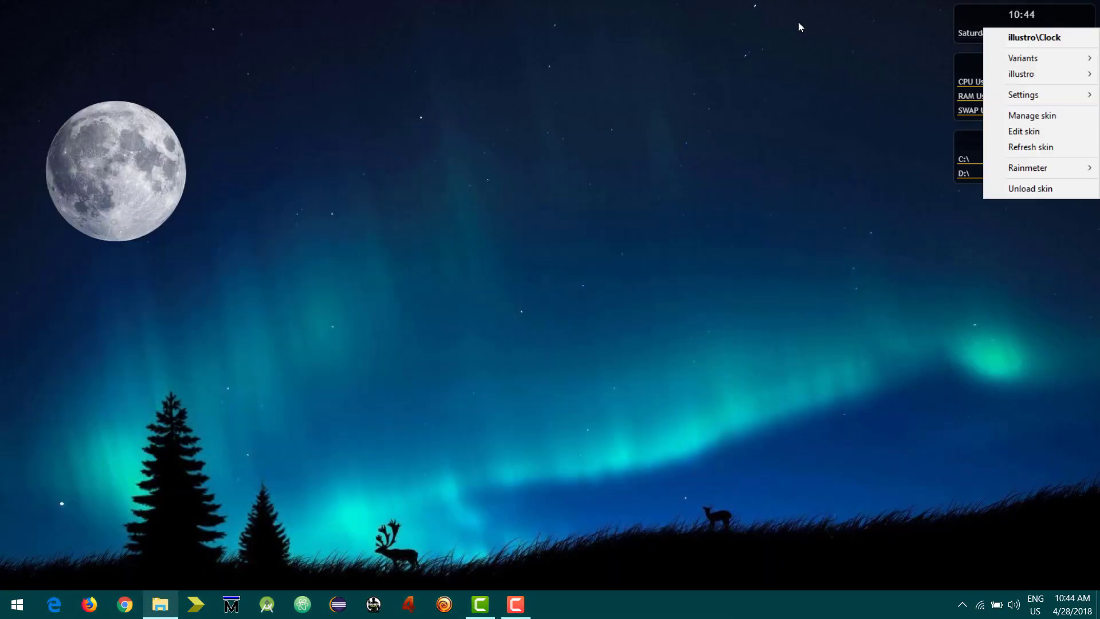
left_click(1025, 189)
right_click(1009, 95)
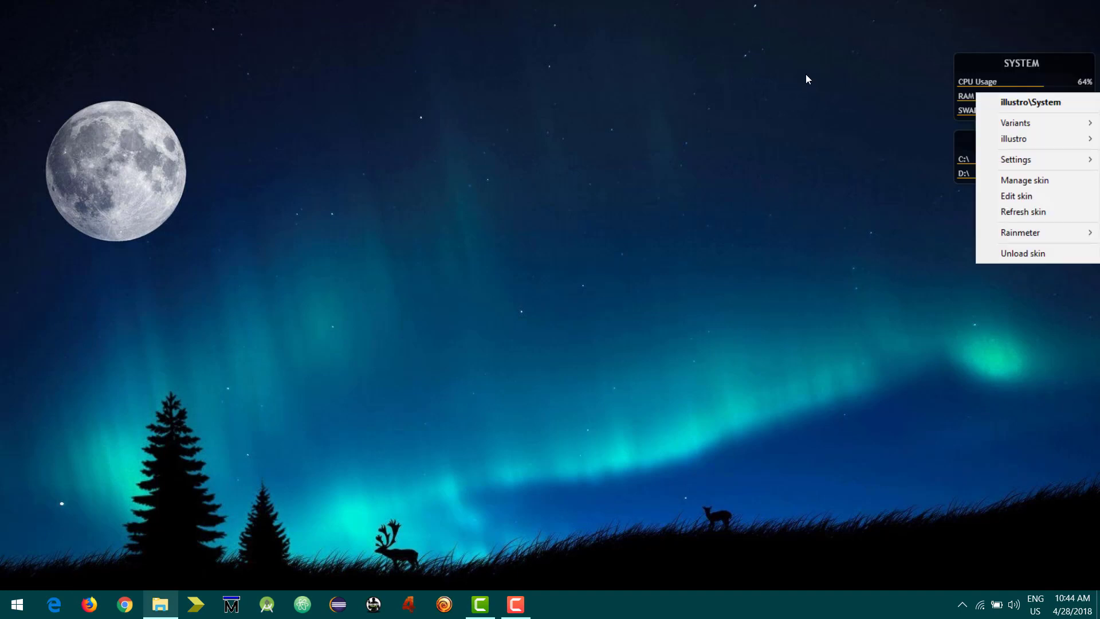
left_click(1013, 253)
right_click(981, 150)
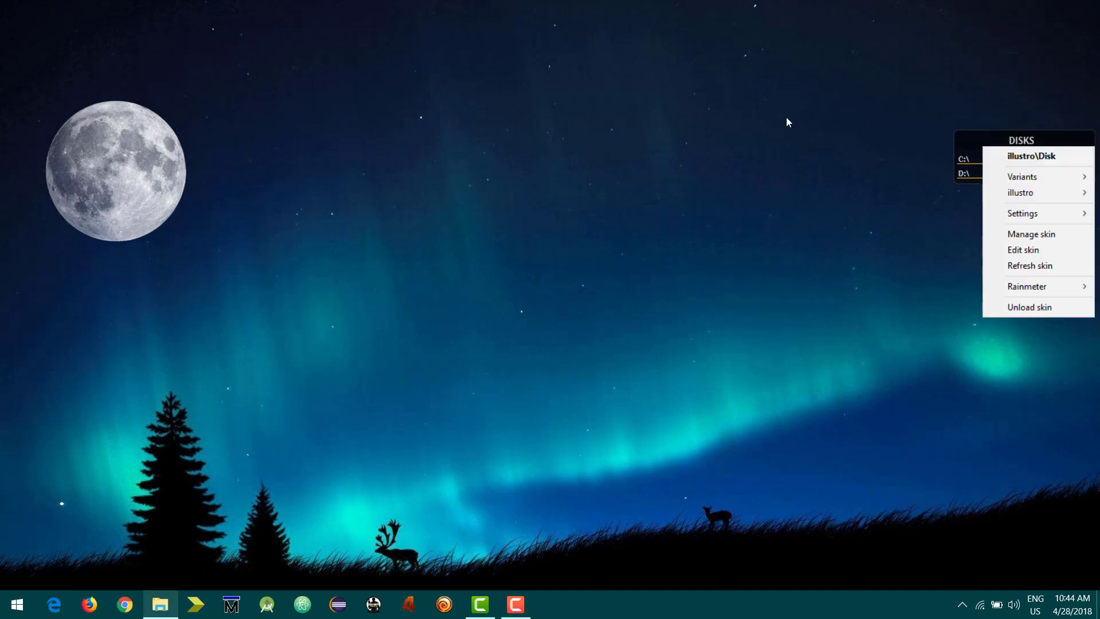
left_click(1023, 307)
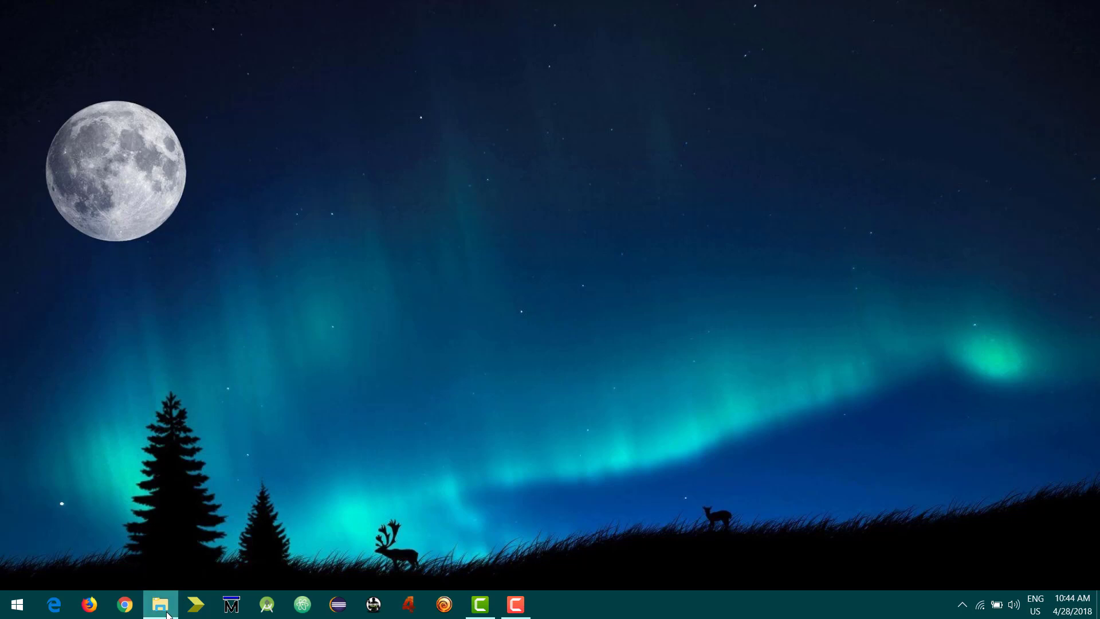
Install the Elegance 2 skin from its .rmskin package in the Rainmeter Skins folder and return to the desktop.
left_click(172, 601)
left_click(372, 233)
double_click(370, 231)
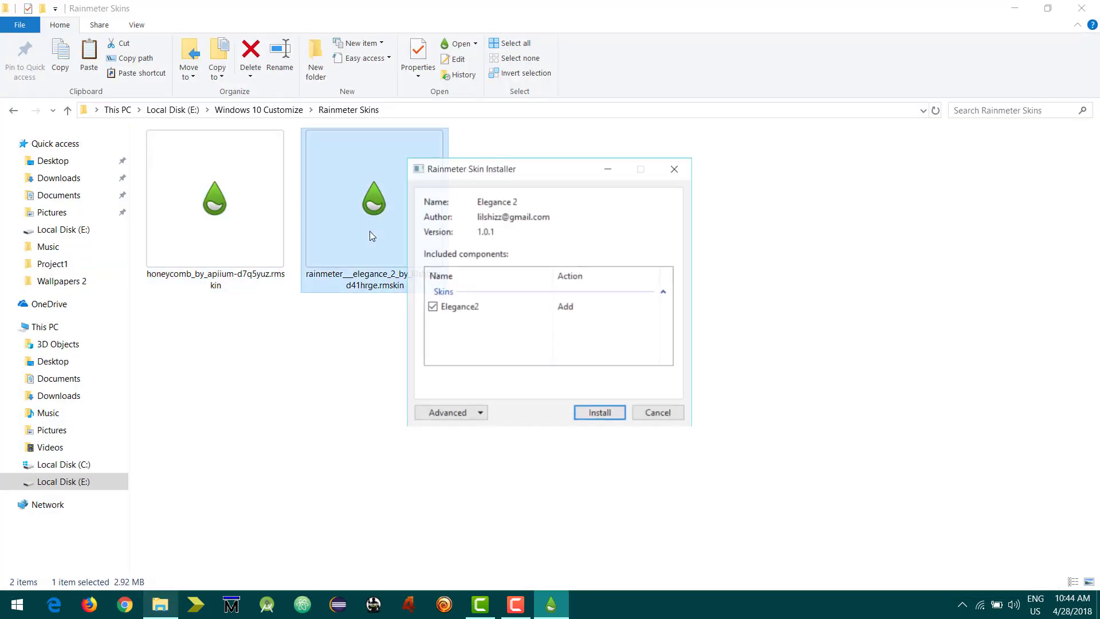
left_click(600, 413)
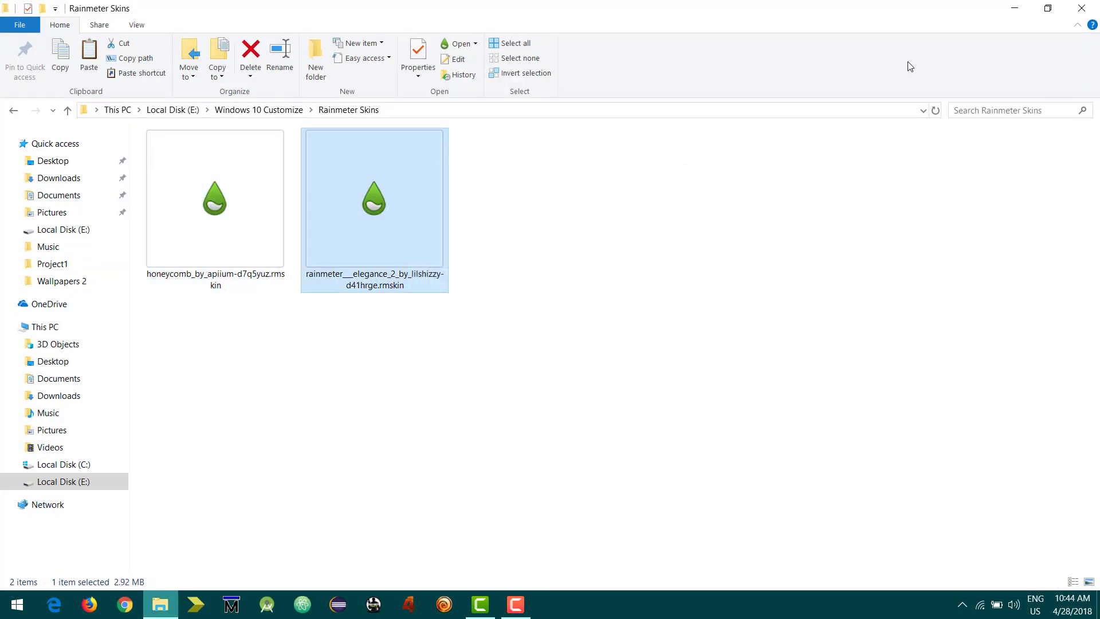
left_click(1014, 8)
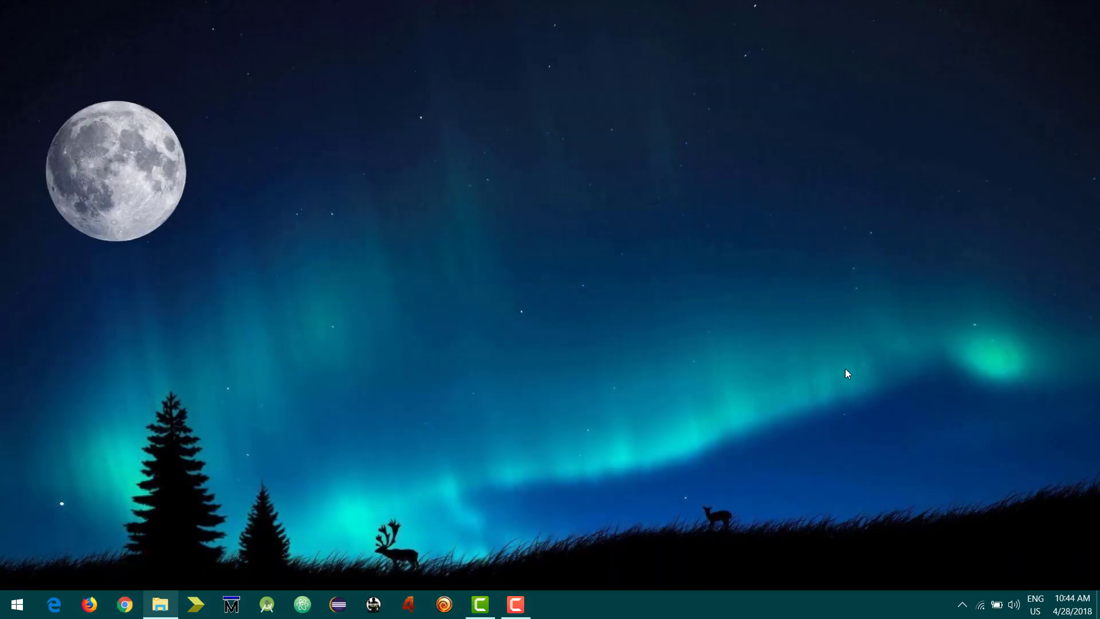
Open the Manage Rainmeter window and look through the contents of the Honeycomb skin folder.
left_click(962, 615)
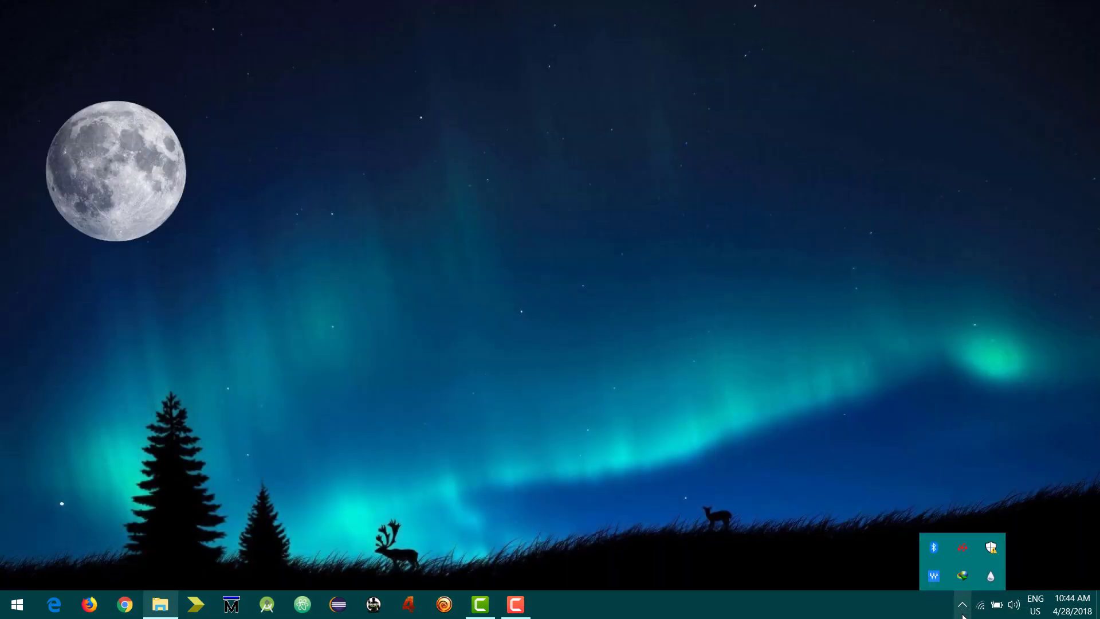
right_click(998, 575)
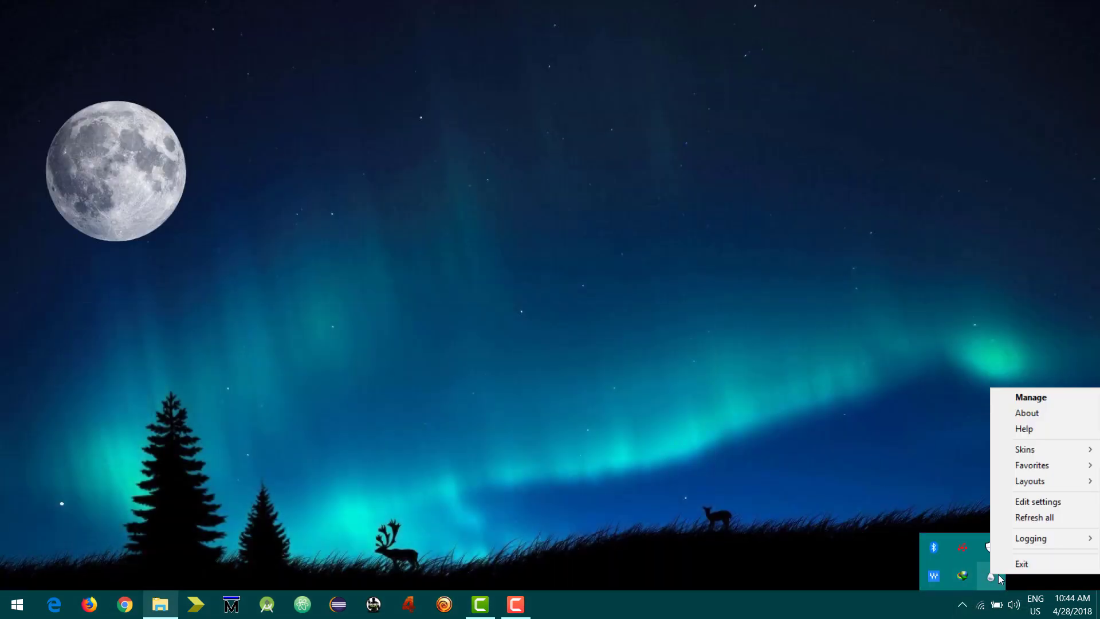
left_click(1004, 398)
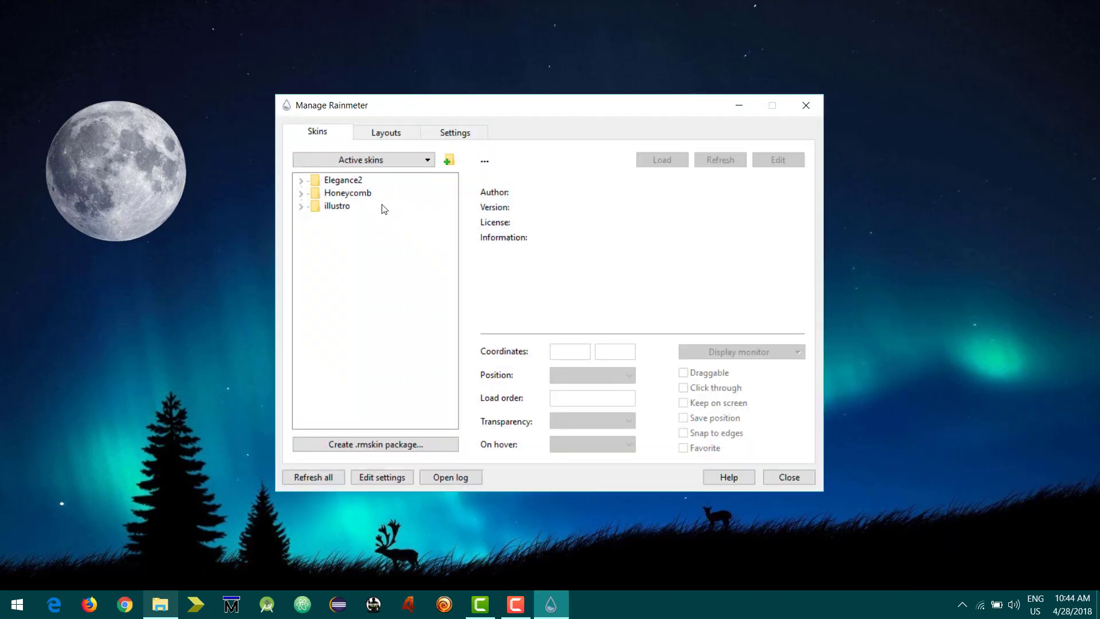
left_click(301, 195)
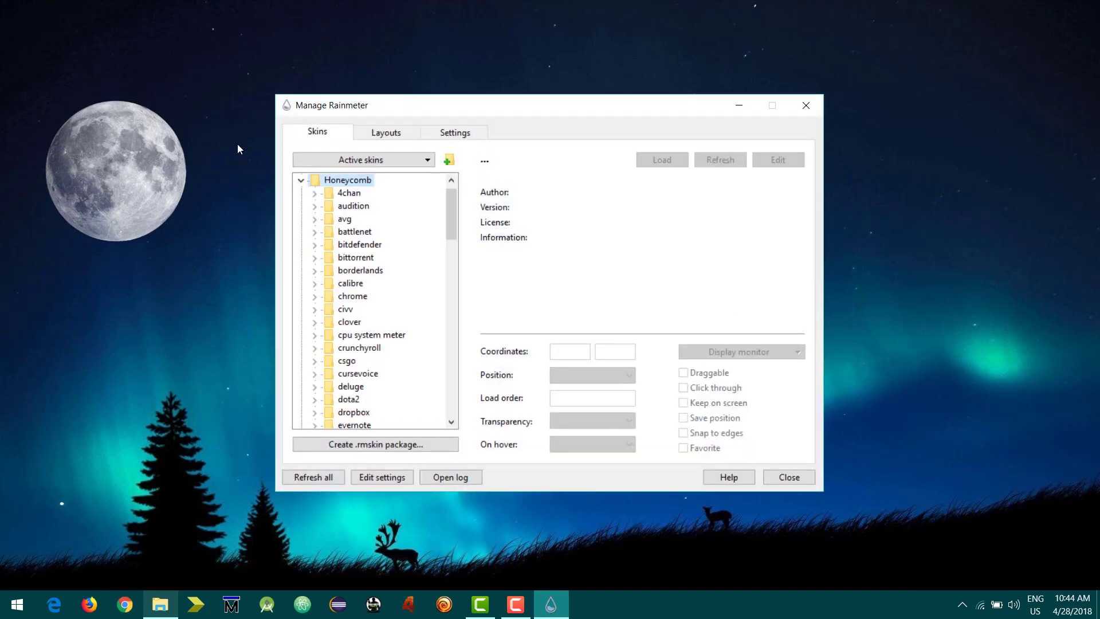
left_click(300, 182)
left_click(361, 166)
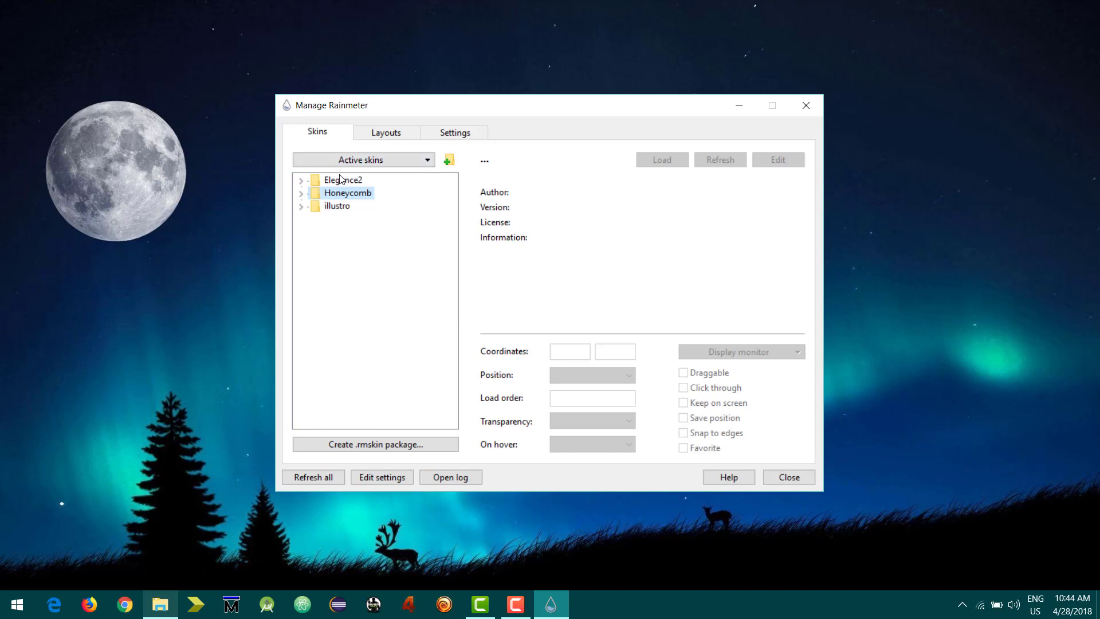
Load the horizontal clock skin Clock_hori1.ini from the Clock folder of Elegance2.
left_click(298, 182)
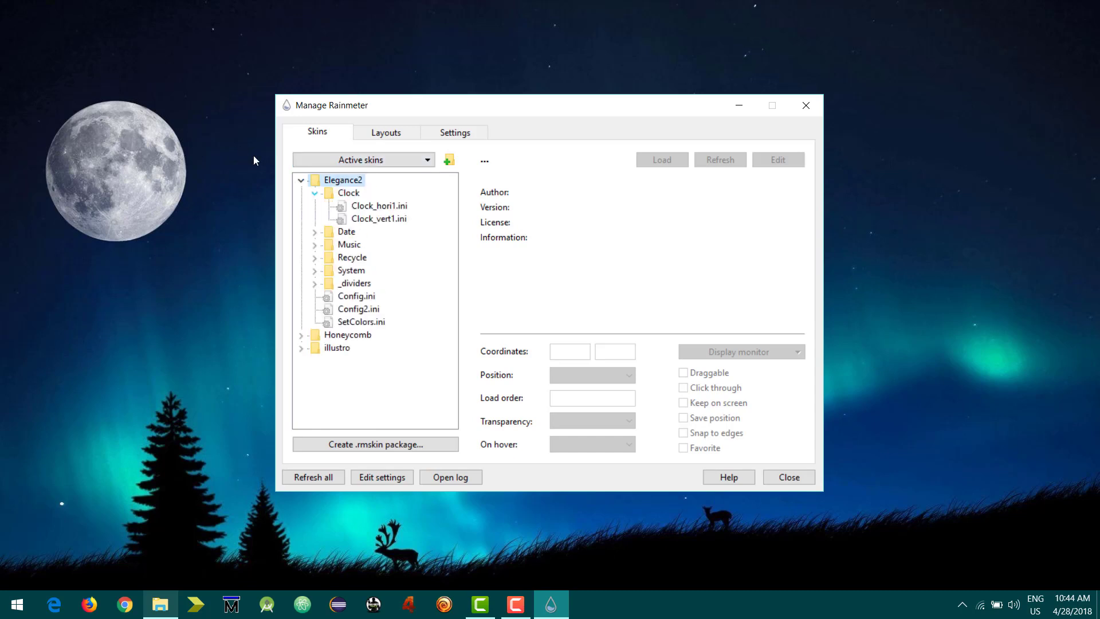
double_click(381, 220)
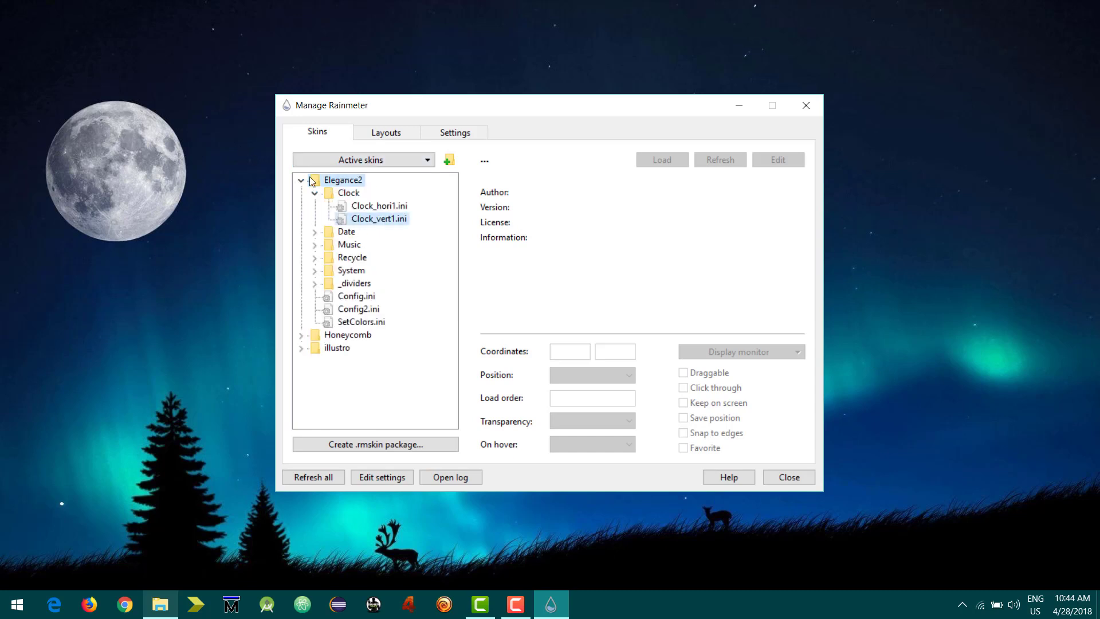
left_click(381, 207)
left_click(662, 163)
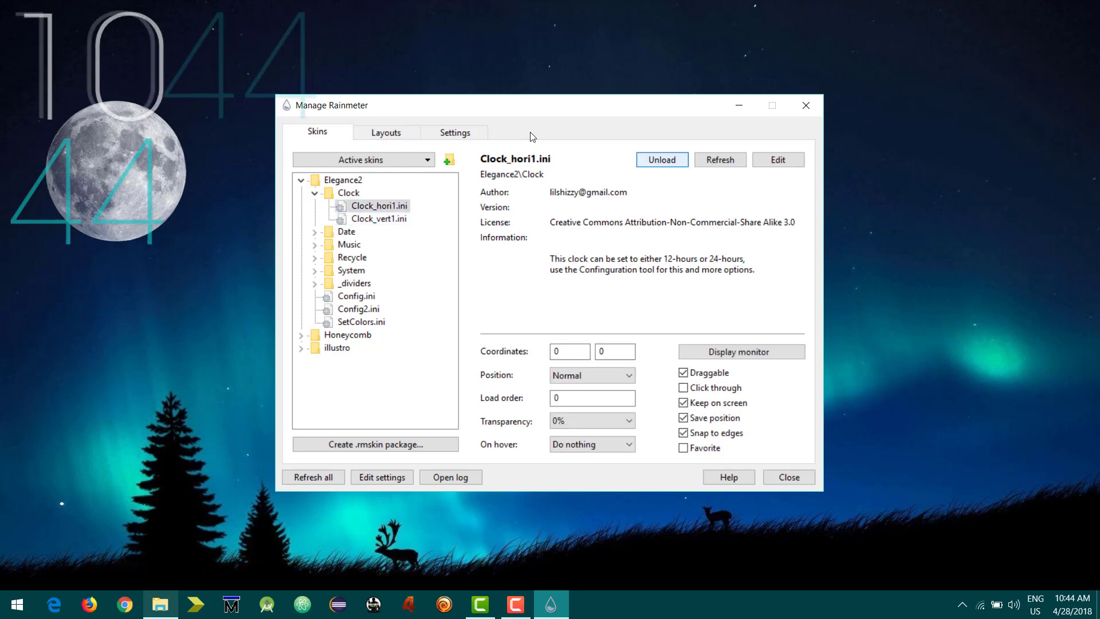
Place the clock skin in the upper middle of the desktop, moving the Manage Rainmeter window out of its way.
left_click_drag(540, 109, 584, 372)
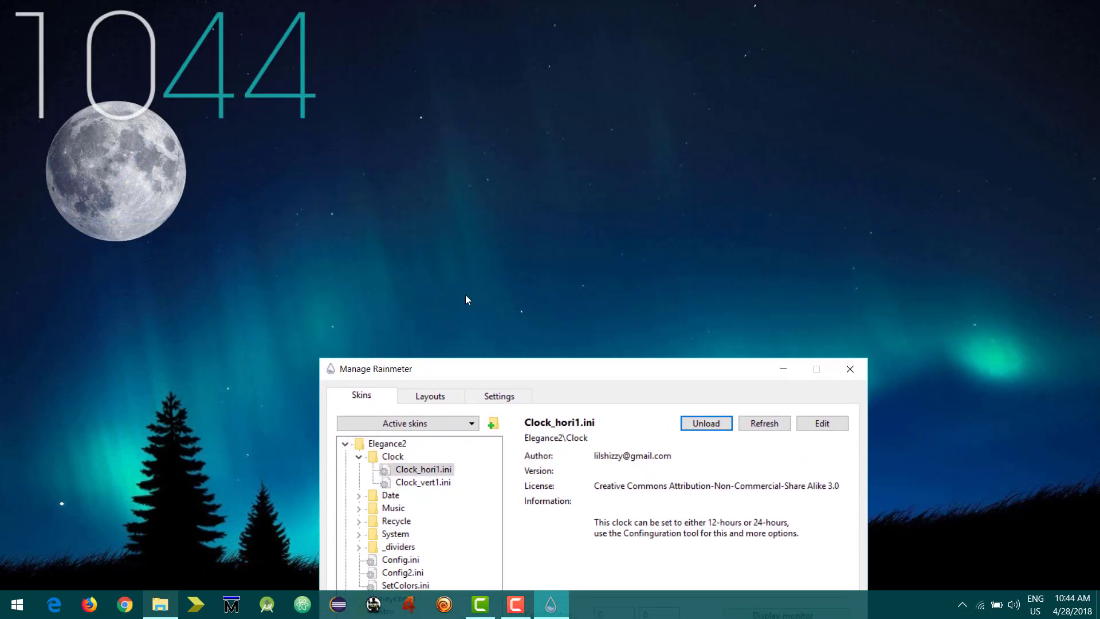
left_click_drag(218, 98, 577, 214)
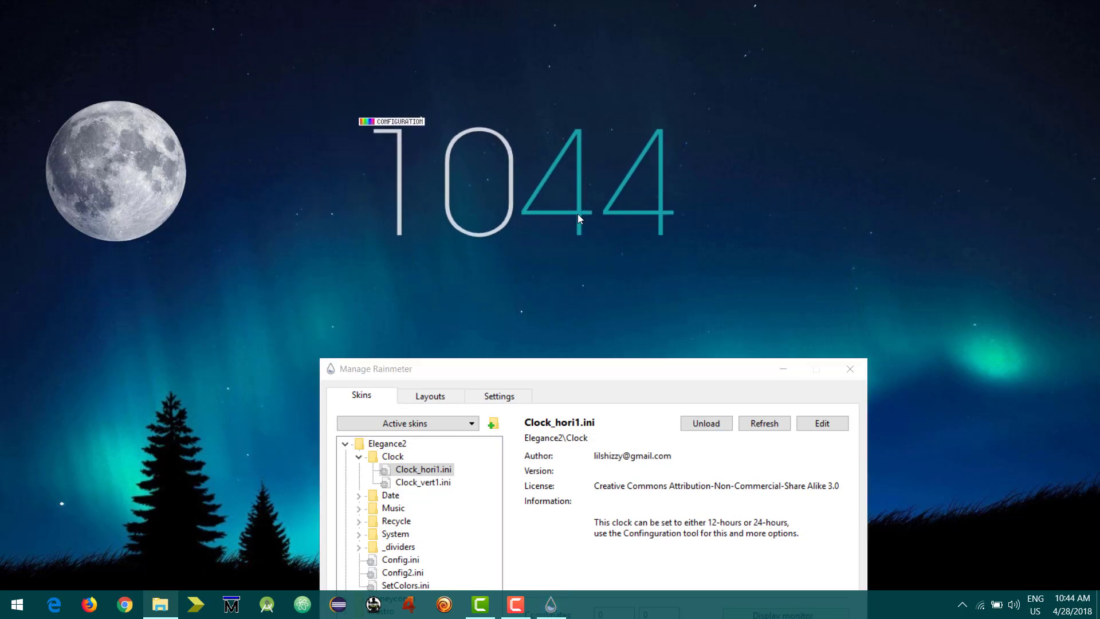
left_click_drag(537, 360, 672, 235)
Load the Date_vert1.ini skin from the Date folder of Elegance2 and replace it with Date_hori1.ini.
left_click(661, 373)
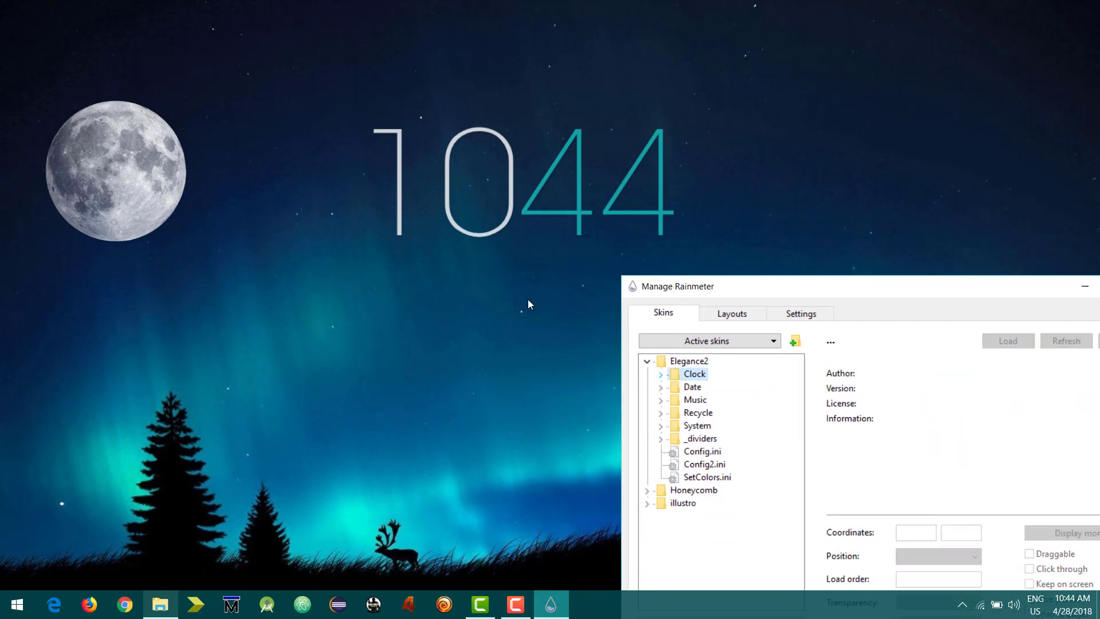
left_click(662, 388)
left_click(726, 413)
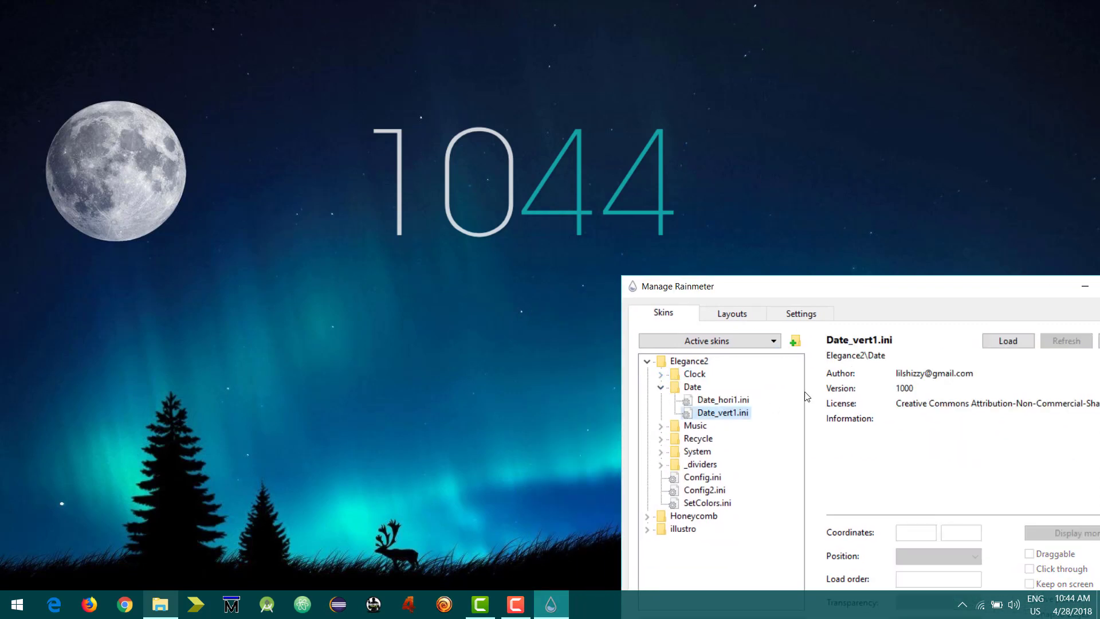
left_click(1010, 346)
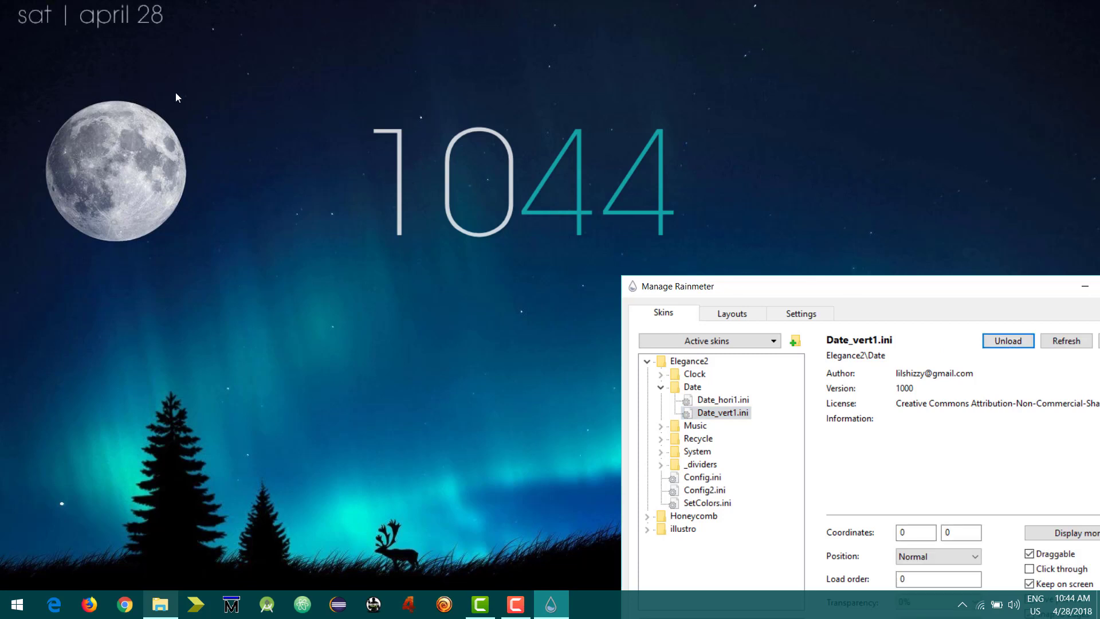
left_click(723, 399)
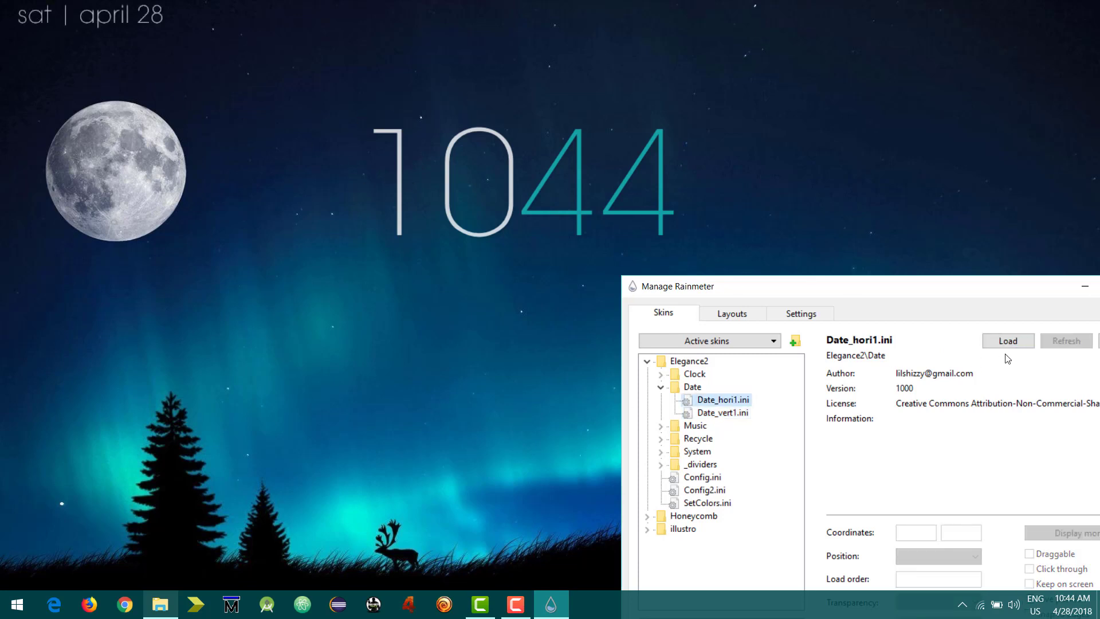
left_click(1008, 340)
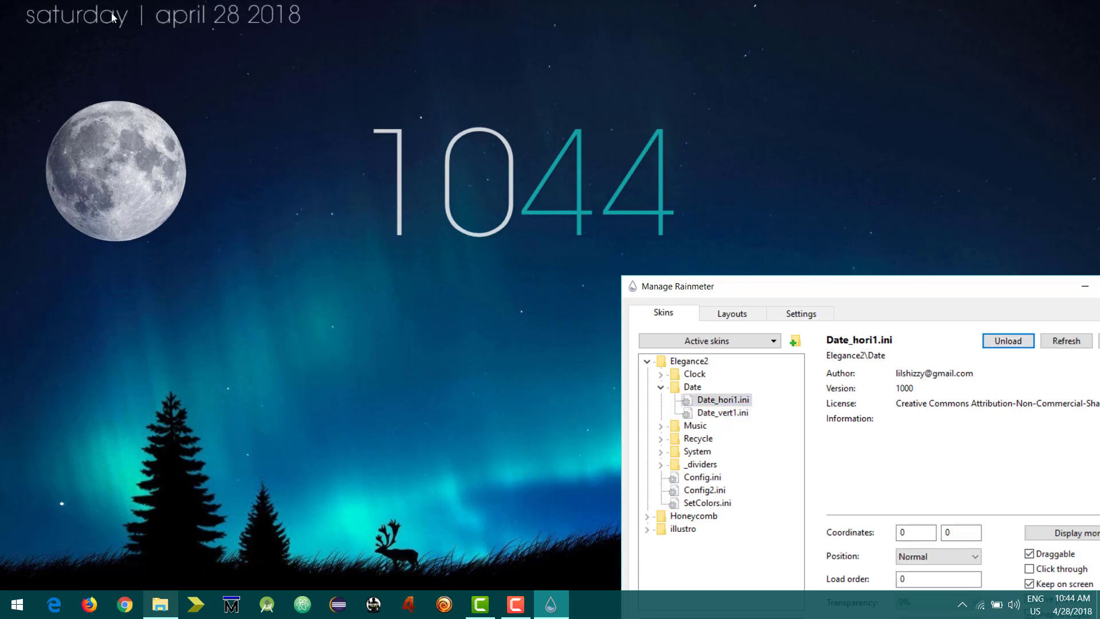
Place the date skin directly beneath the clock at about 516, 338, and move the Manage Rainmeter window clear of it.
left_click_drag(111, 12, 510, 259)
left_click(739, 302)
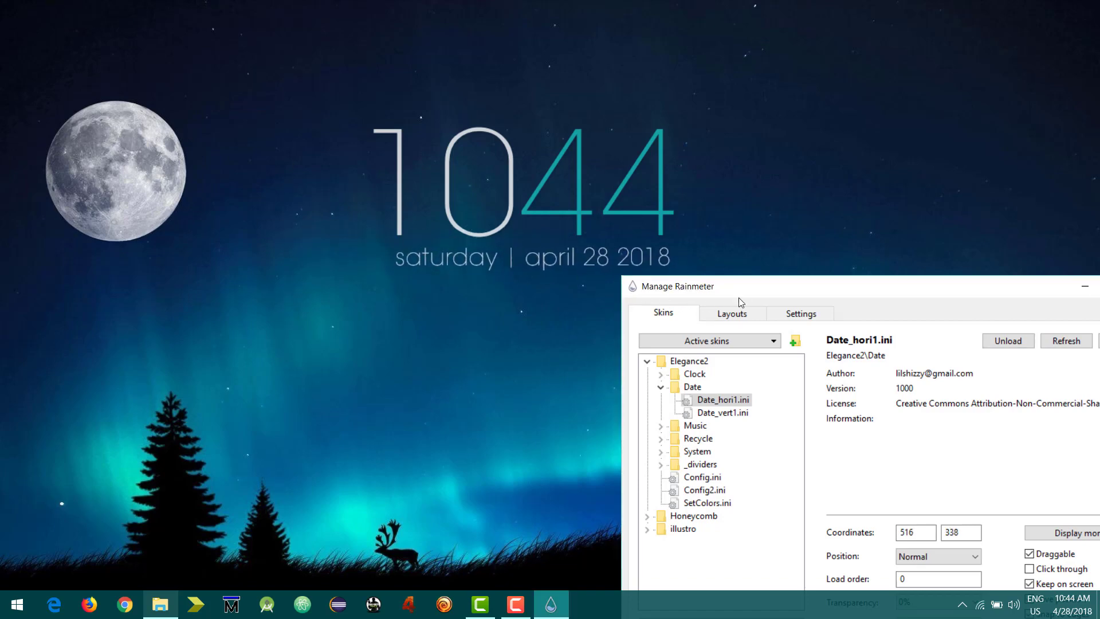
left_click_drag(738, 297, 848, 124)
left_click(770, 213)
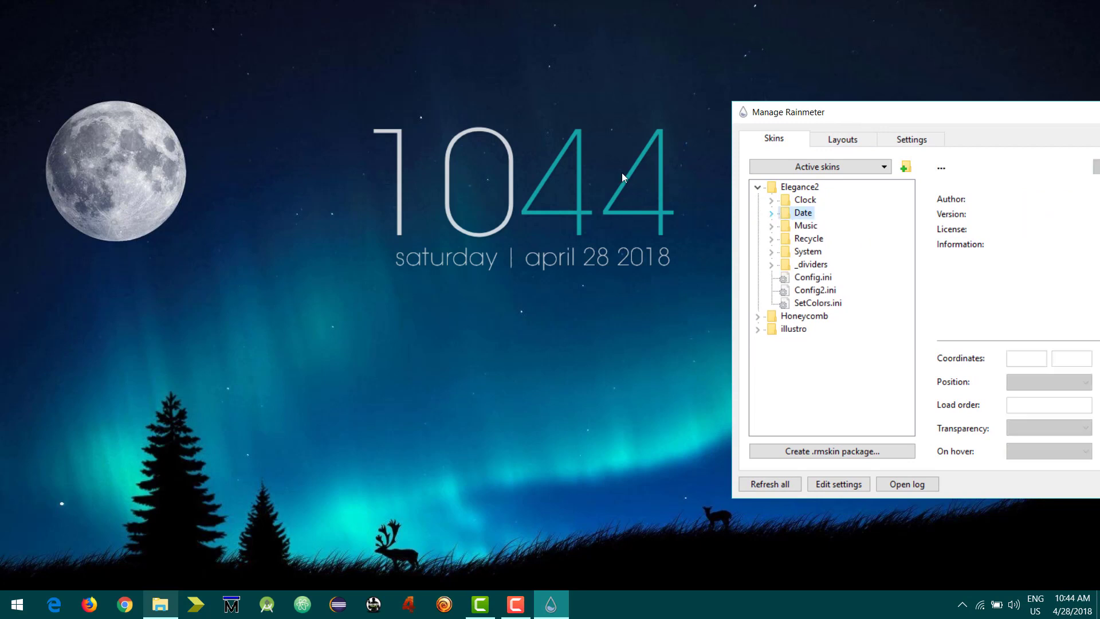
Load the SetColors.ini skin of Elegance2 and place its color changer beside the moon at about 224, 212.
left_click(807, 303)
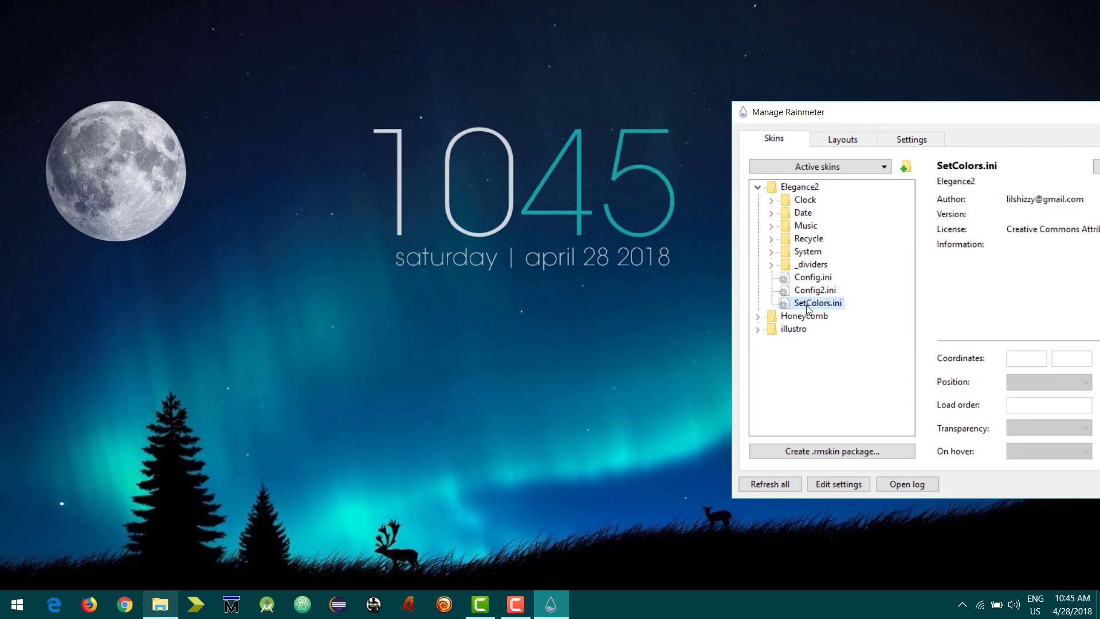
left_click_drag(950, 113, 925, 115)
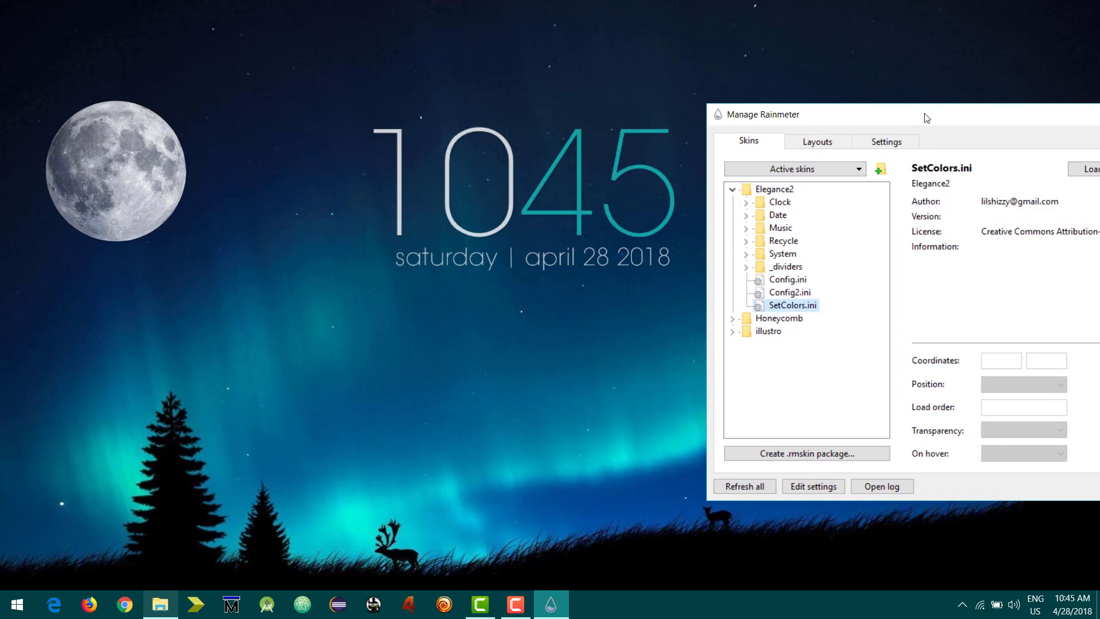
left_click_drag(1012, 159, 695, 242)
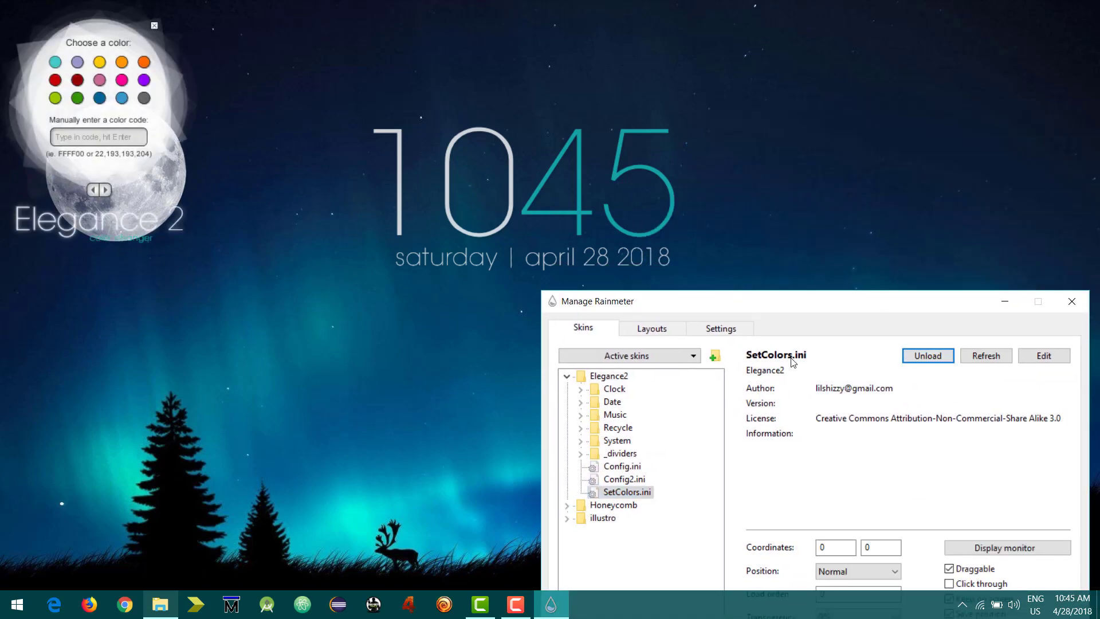
left_click_drag(76, 24, 236, 176)
Try the green and turquoise swatches, set the Elegance 2 accent color to orange, and close the color changer.
left_click(215, 250)
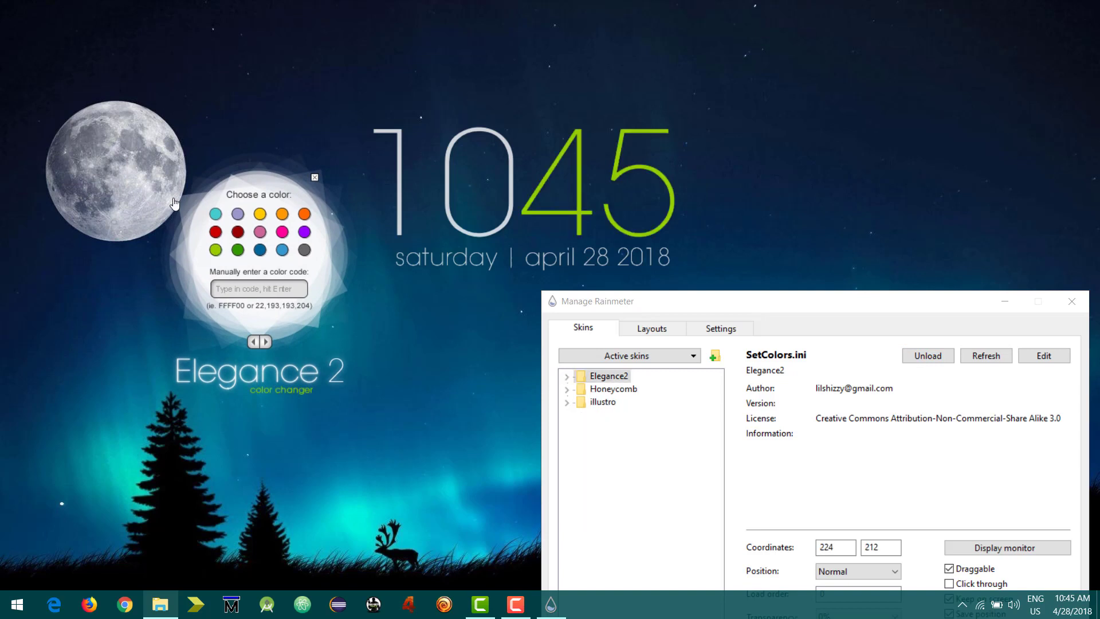
left_click(216, 214)
left_click(238, 249)
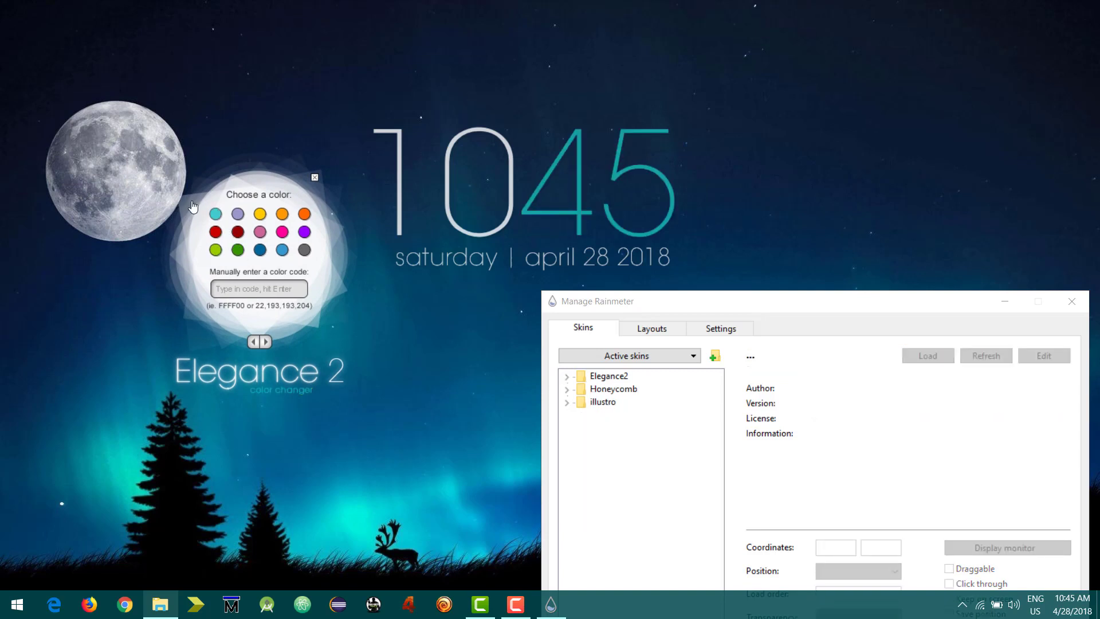
left_click(282, 214)
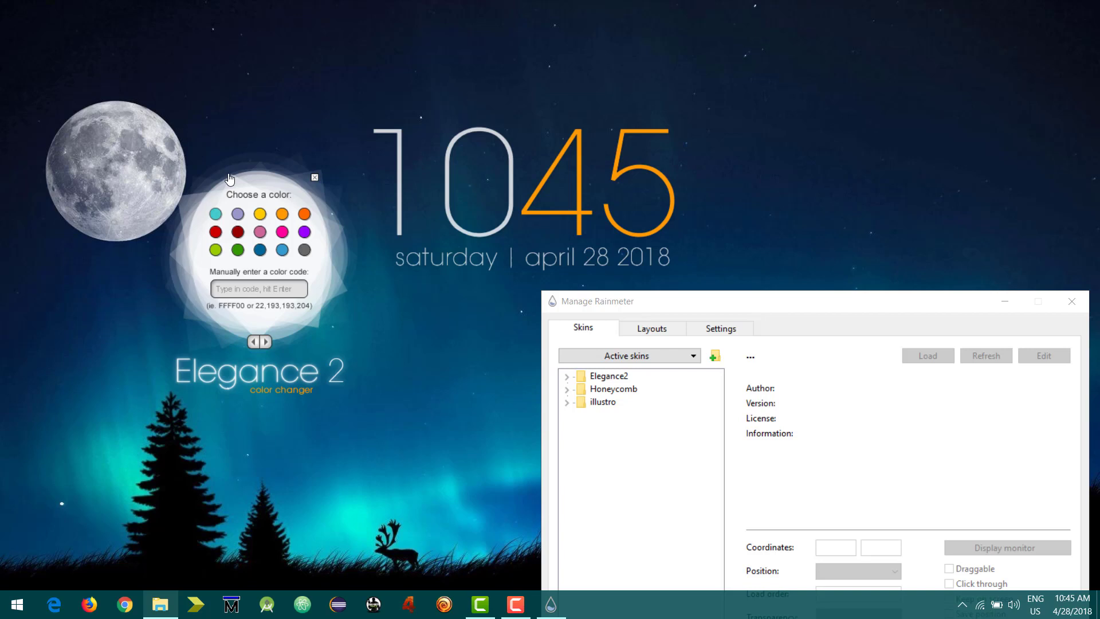
left_click(315, 178)
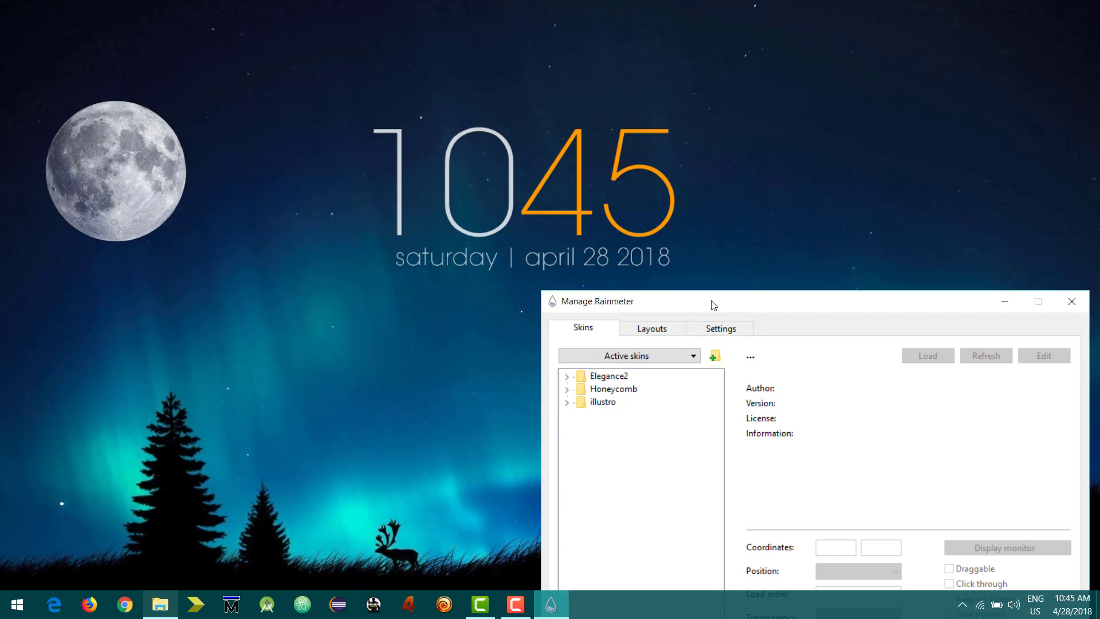
Load chrome.ini from Honeycomb's chrome folder and place the icon on the desktop's upper right side.
left_click_drag(713, 305, 378, 144)
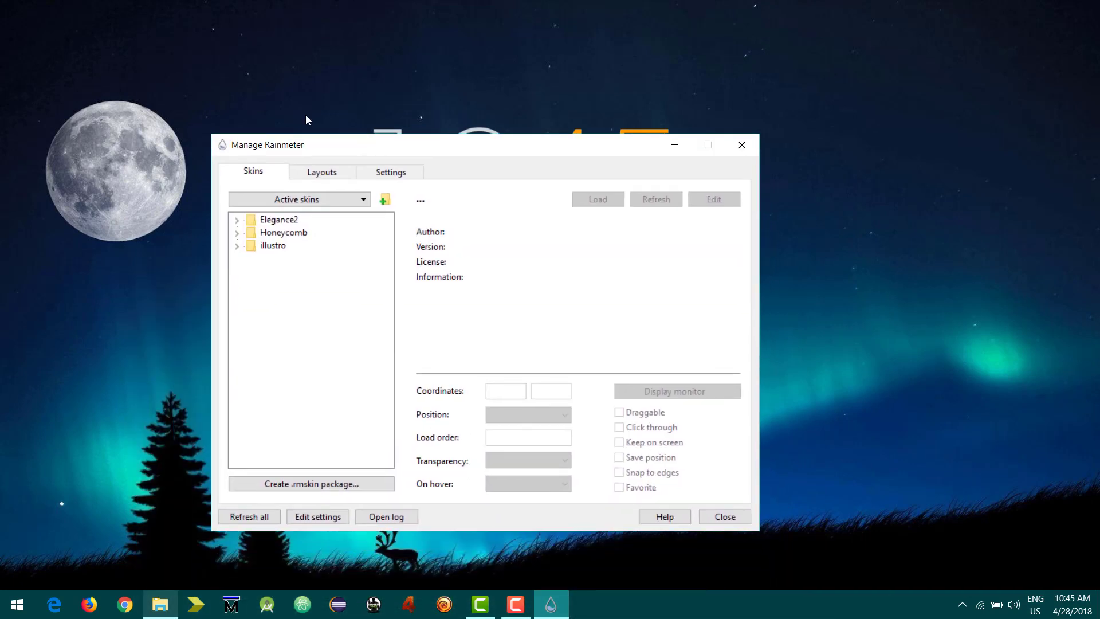
left_click(237, 233)
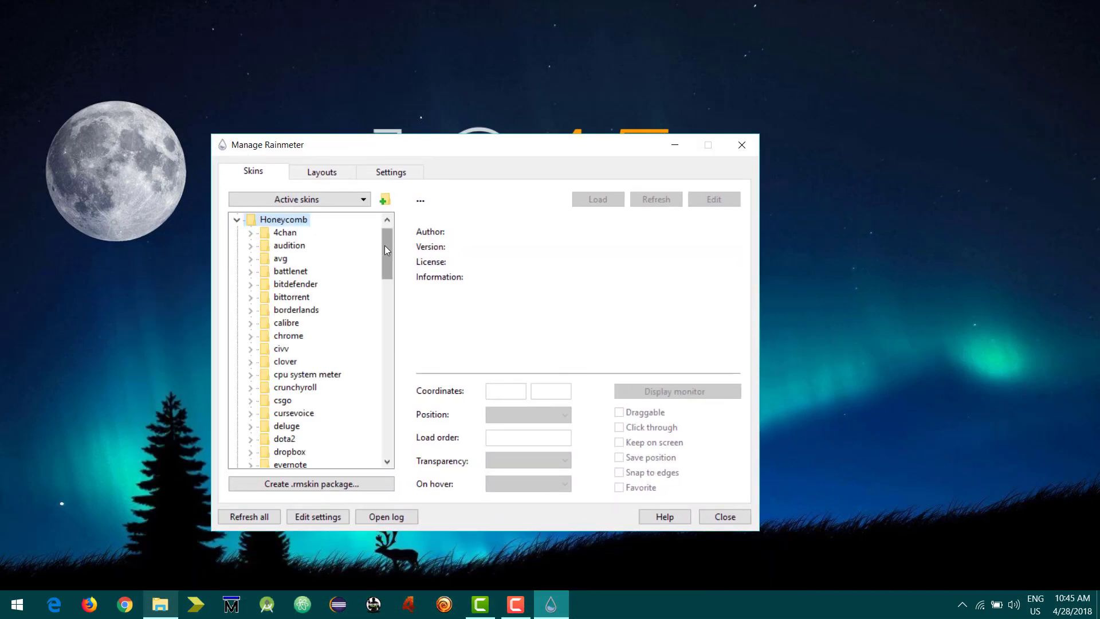
scroll(385, 250, "down", 2)
left_click(250, 284)
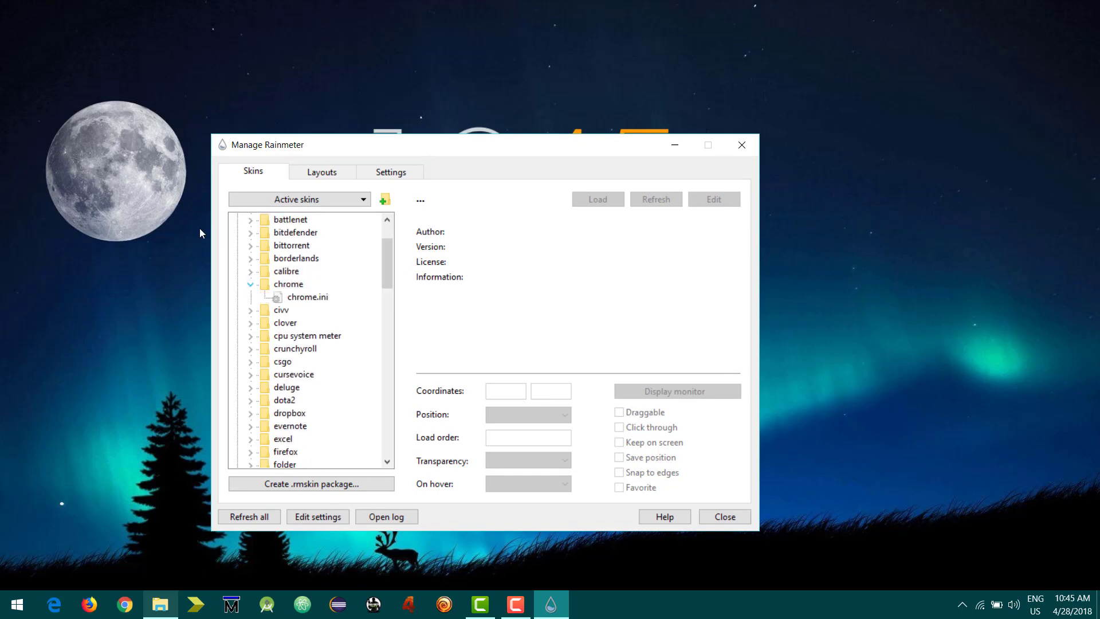
double_click(283, 294)
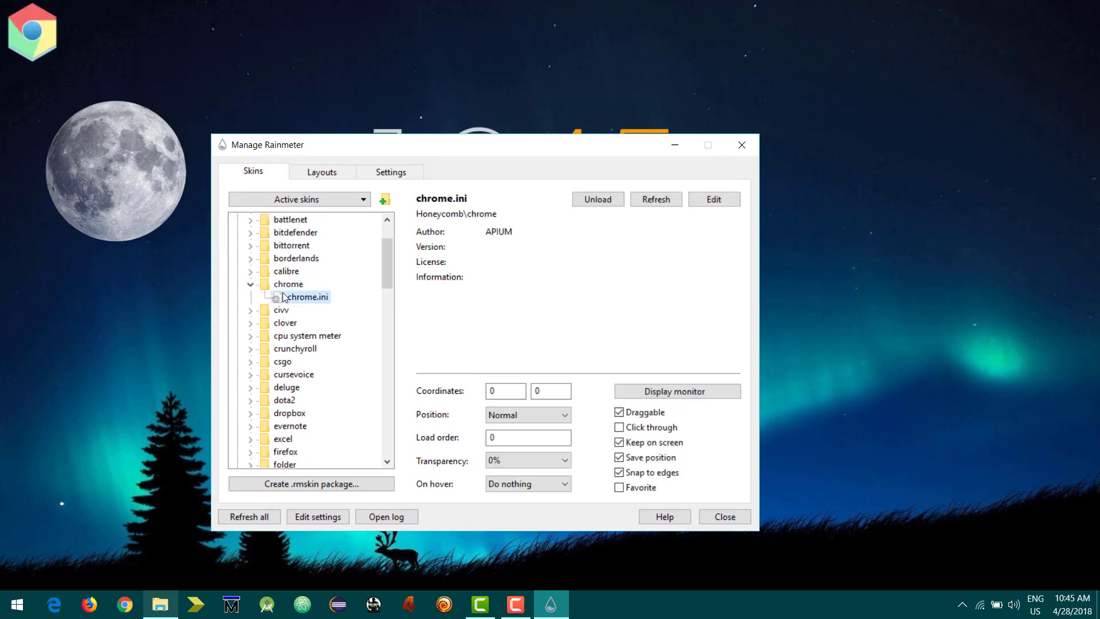
left_click(250, 284)
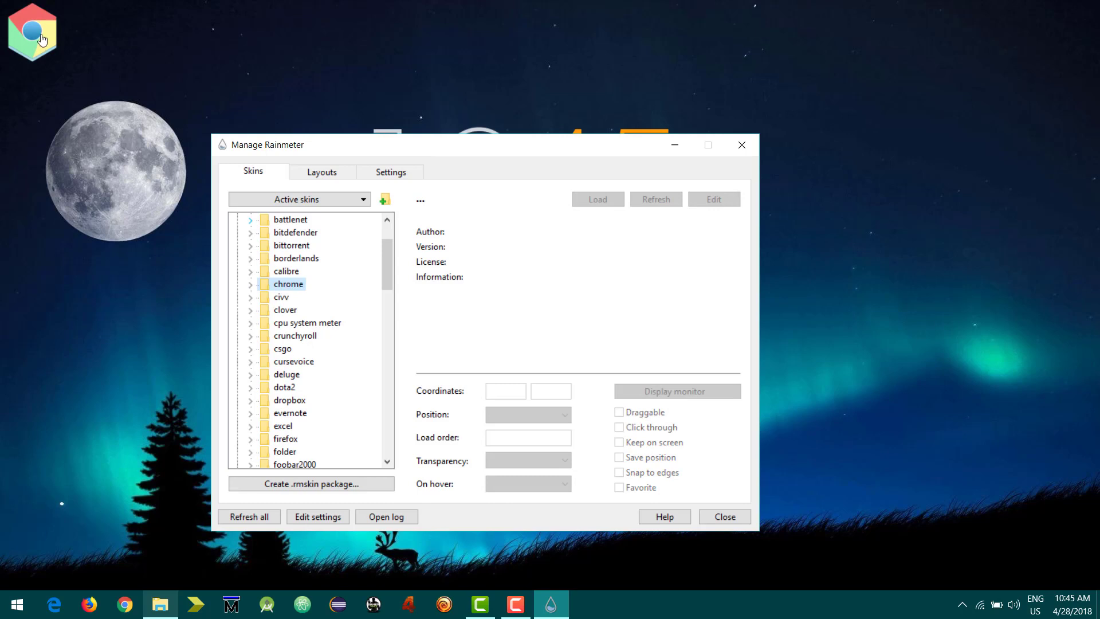
left_click_drag(42, 39, 983, 147)
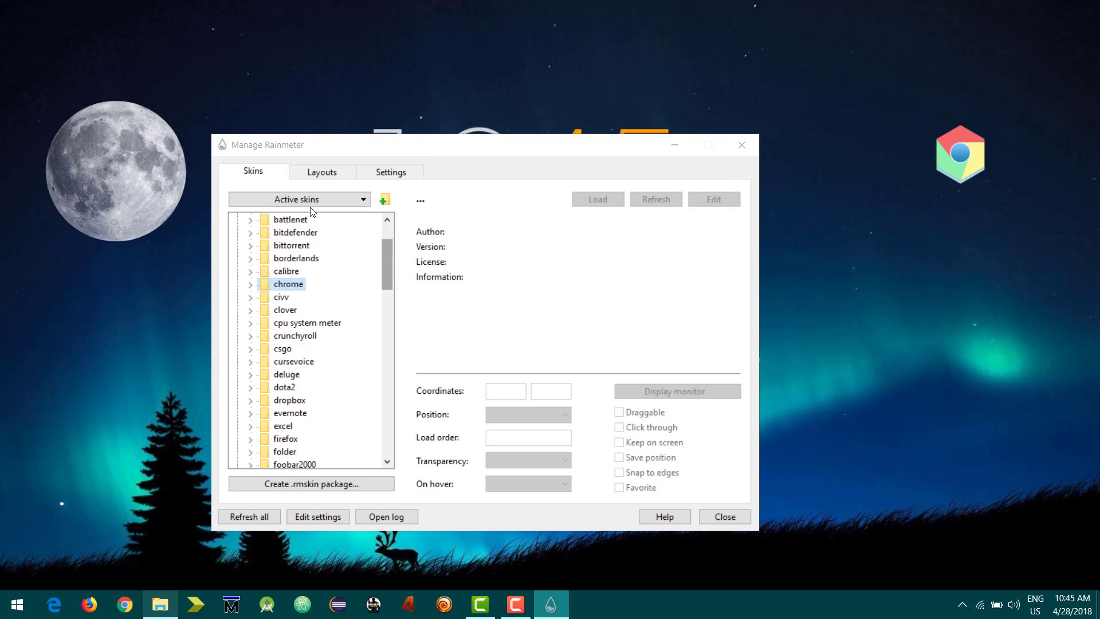
Load firefox.ini from Honeycomb's firefox folder and place the icon diagonally below and left of Chrome at about 1241, 249.
left_click_drag(388, 267, 389, 283)
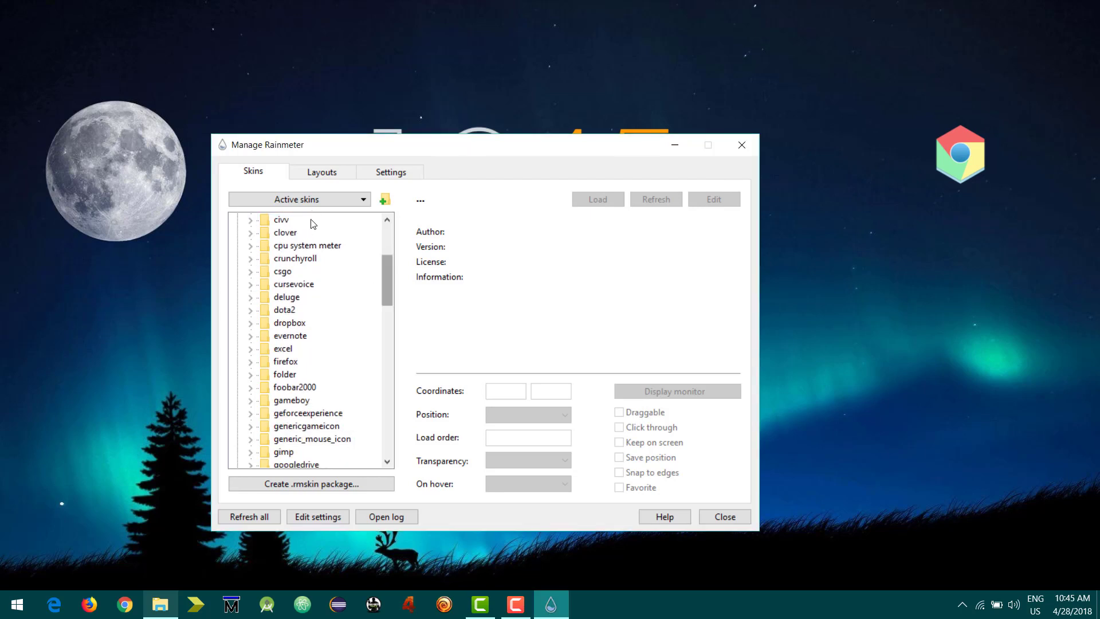
left_click(250, 362)
double_click(304, 374)
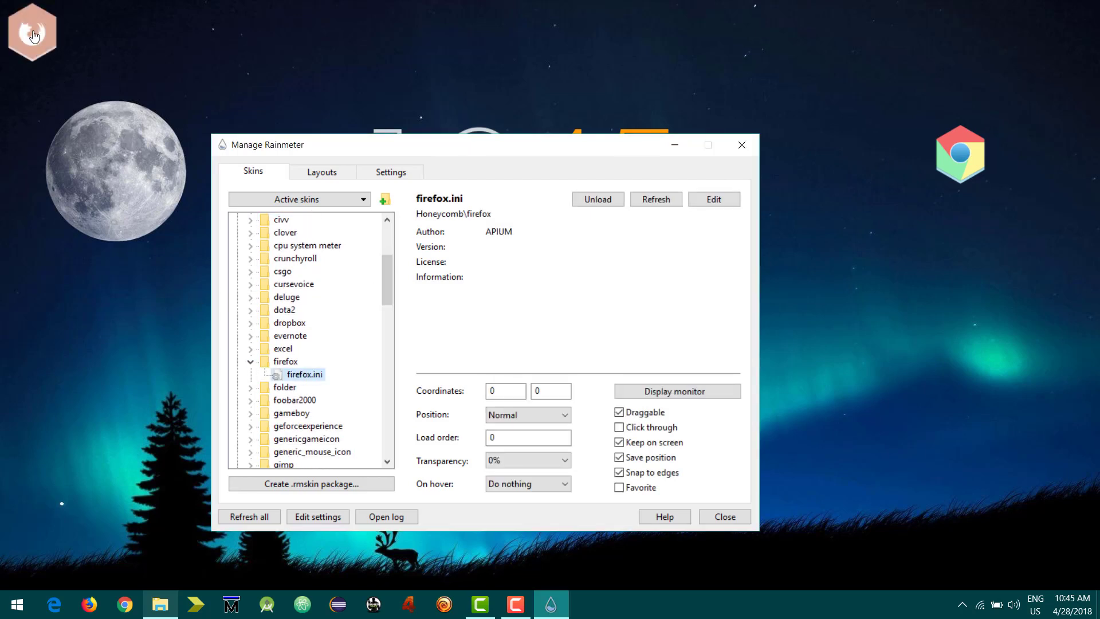
left_click_drag(34, 36, 923, 209)
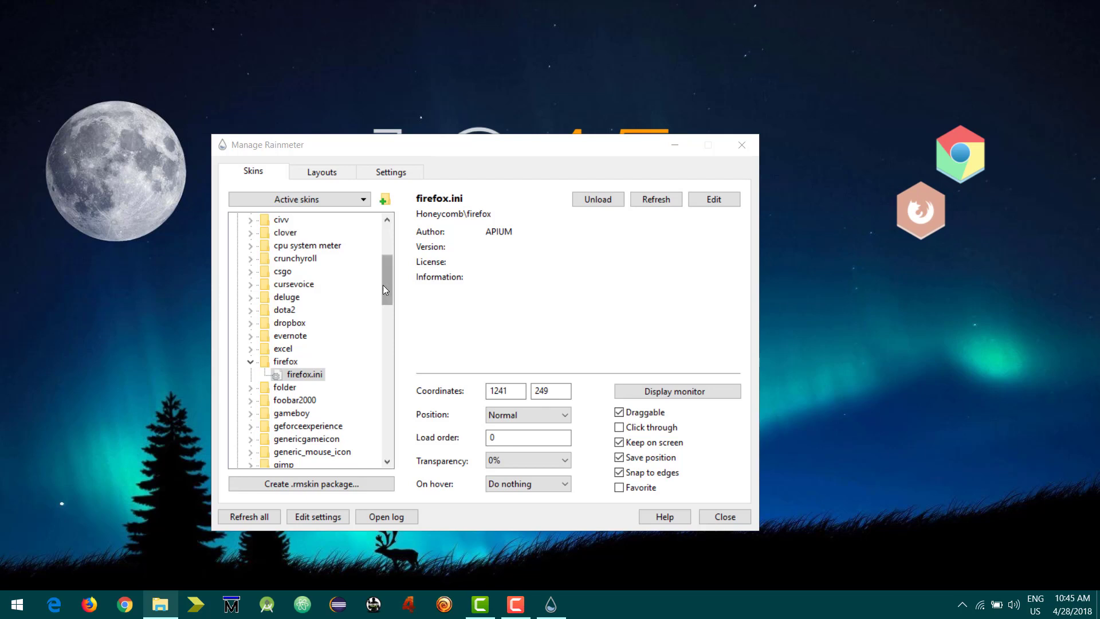
left_click(251, 360)
Load folder.ini from Honeycomb's folder skins and place the icon level with Firefox, below and right of Chrome, at about 1348, 260.
left_click(250, 373)
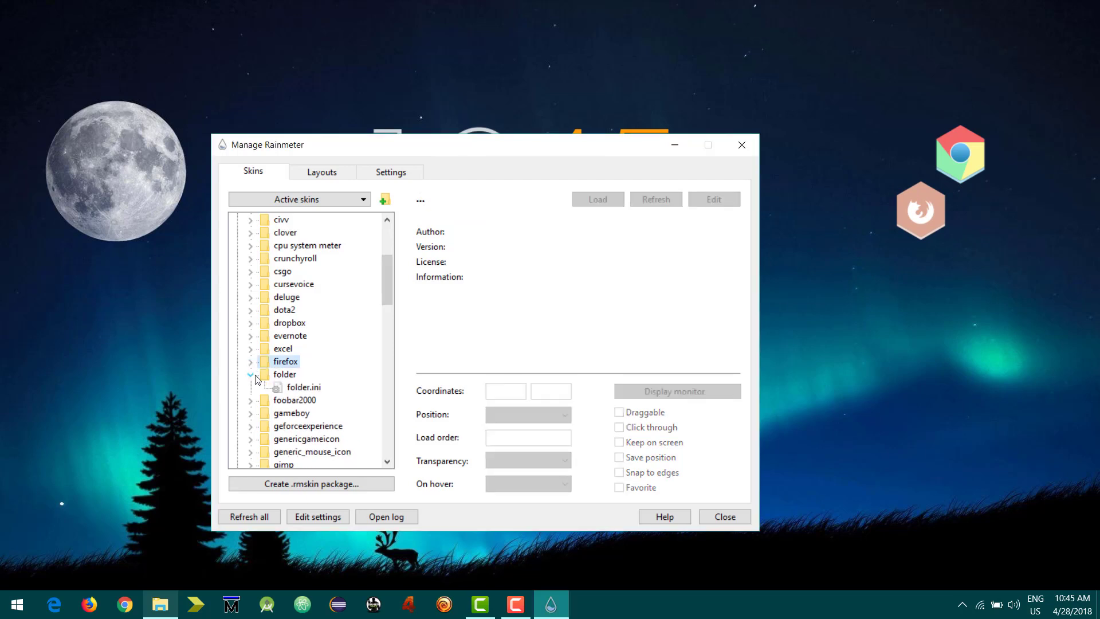
left_click_drag(32, 43, 994, 217)
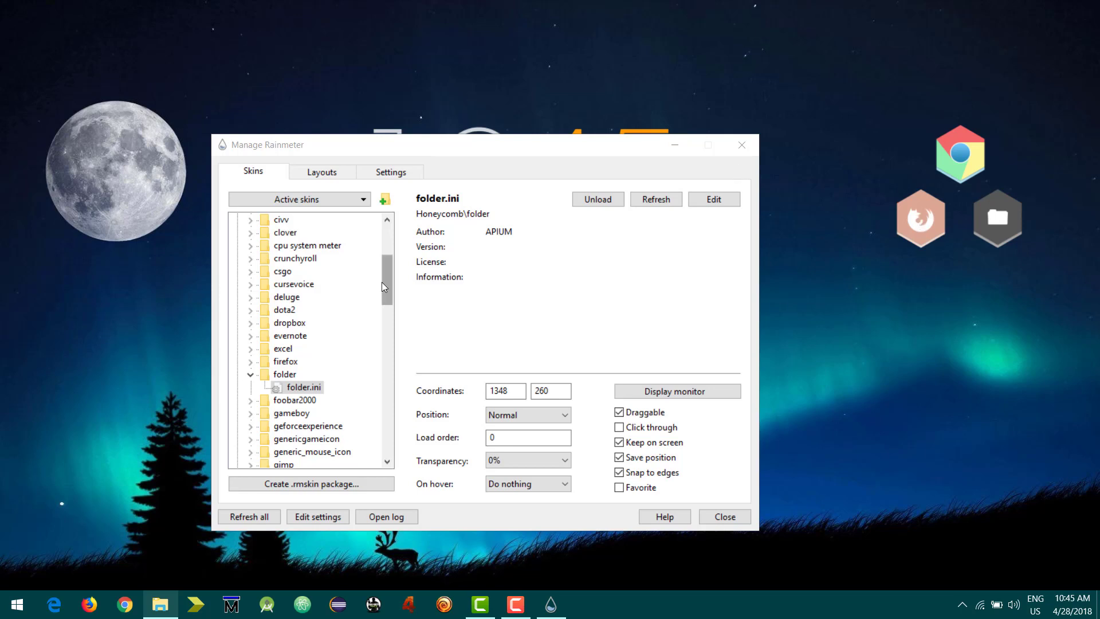
left_click(260, 377)
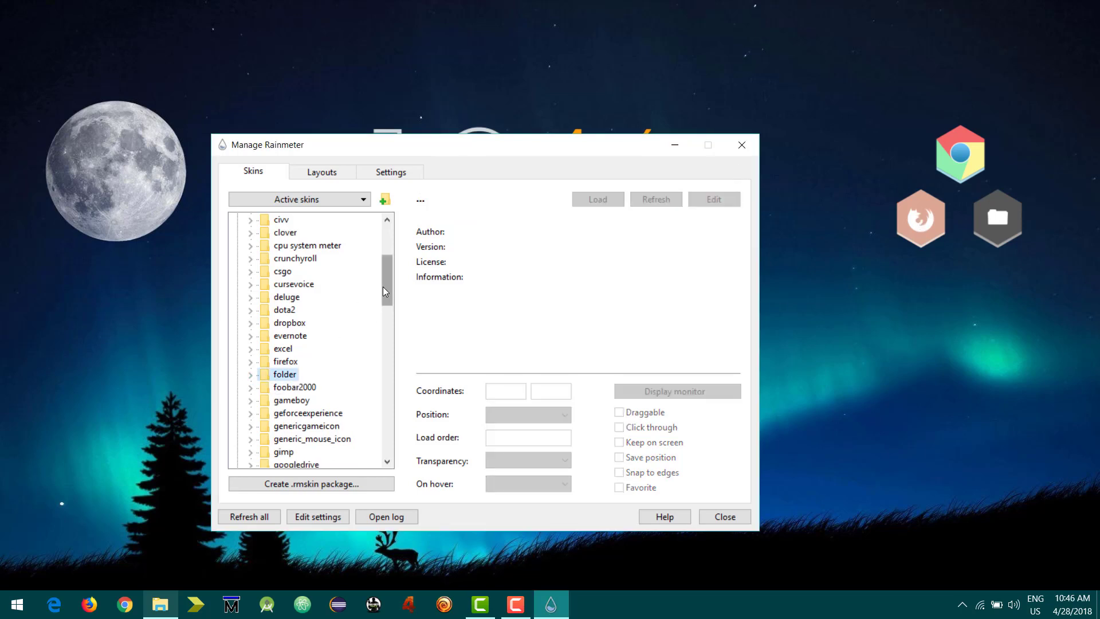
Load excel.ini from Honeycomb's excel folder and place the icon centered below the Firefox and folder icons at about 1294, 350.
left_click_drag(383, 287, 387, 303)
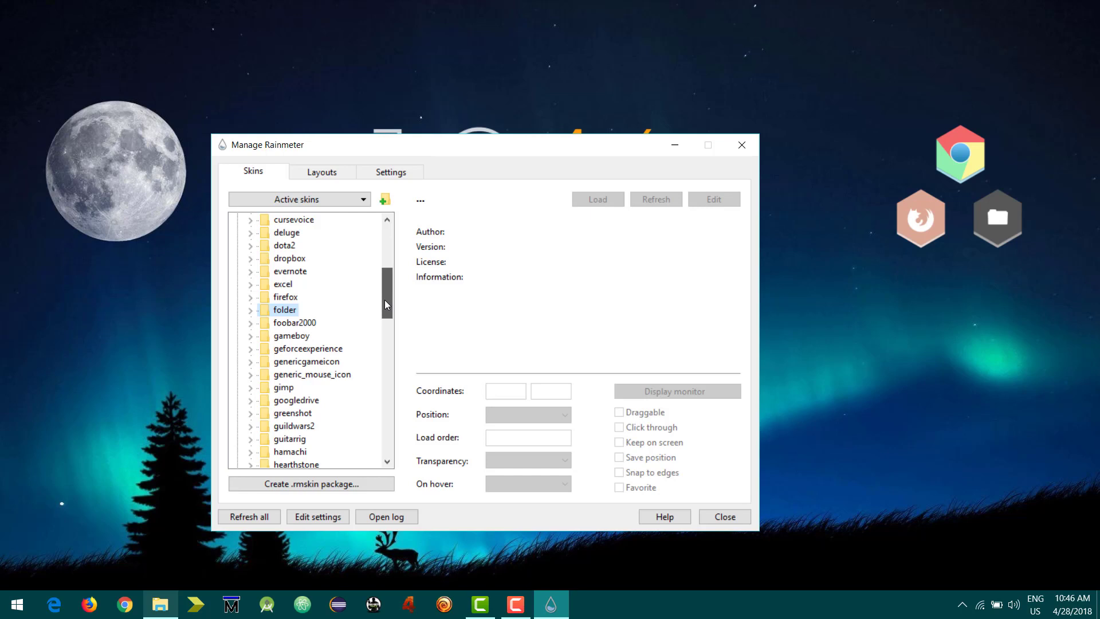
left_click(251, 285)
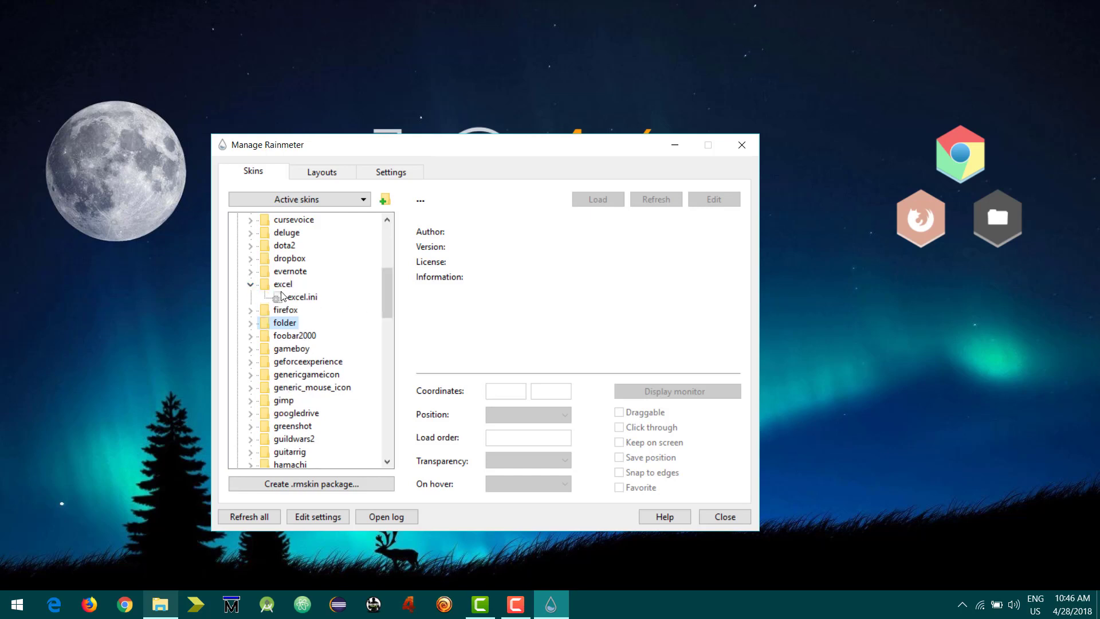
double_click(282, 293)
left_click_drag(32, 32, 999, 276)
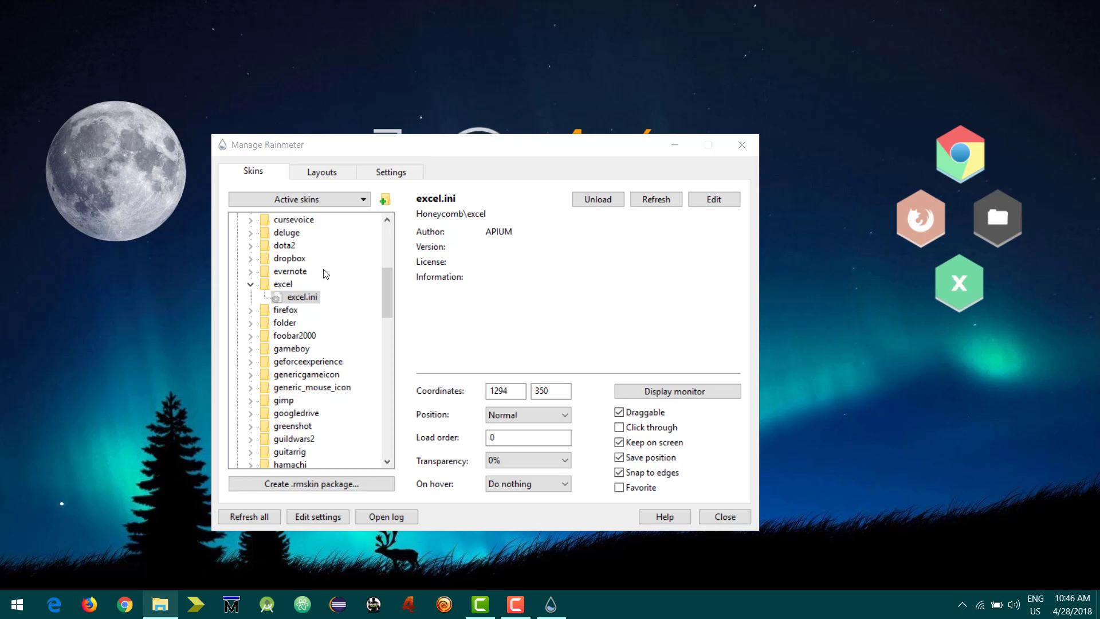
left_click(251, 285)
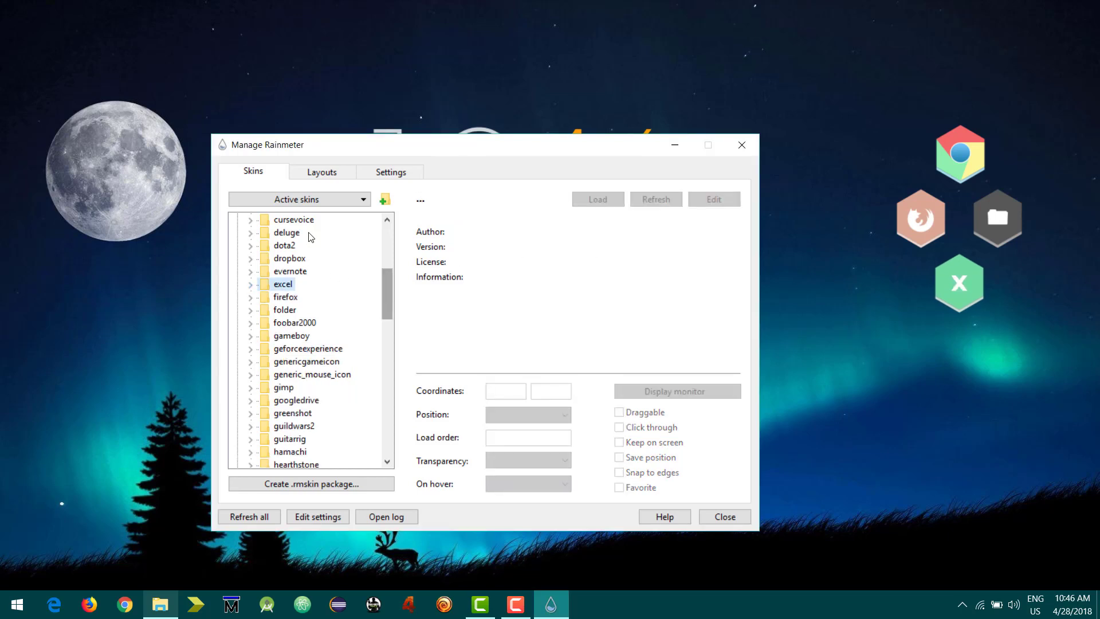
Load word.ini from Honeycomb's word folder and place the icon to the left of Excel at about 1204, 360.
left_click_drag(389, 294, 391, 397)
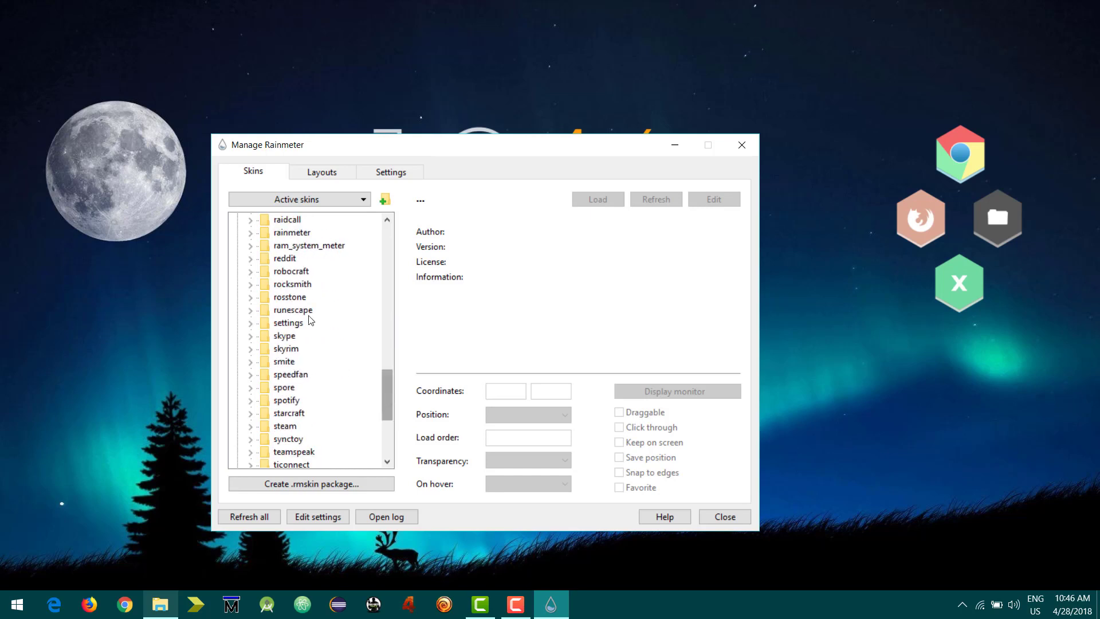
left_click_drag(384, 394, 380, 432)
double_click(266, 413)
double_click(303, 426)
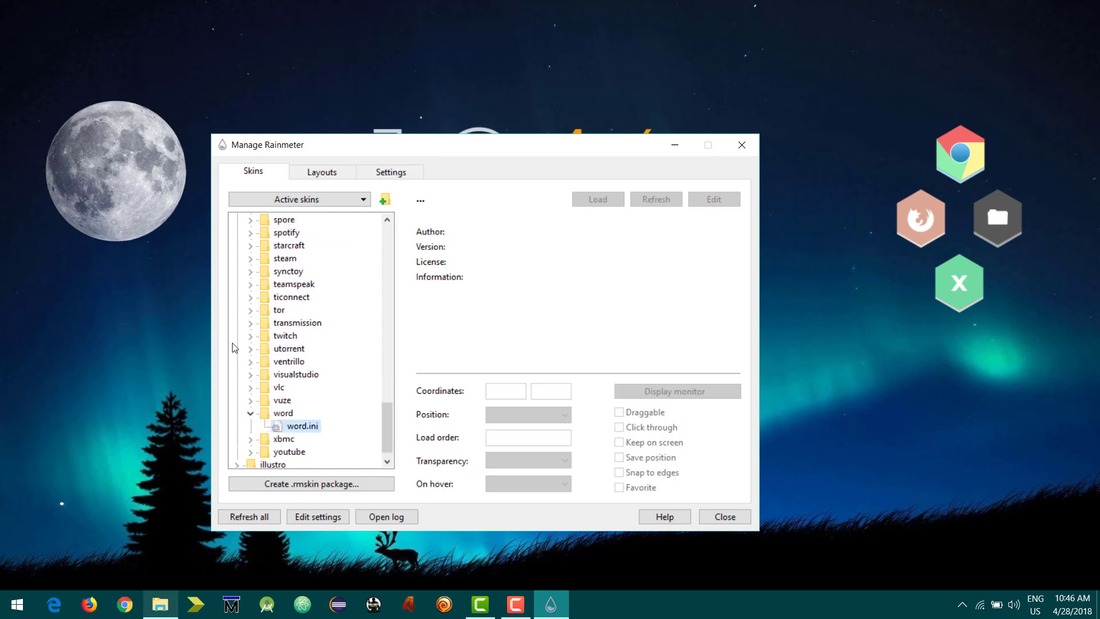
left_click_drag(26, 30, 882, 282)
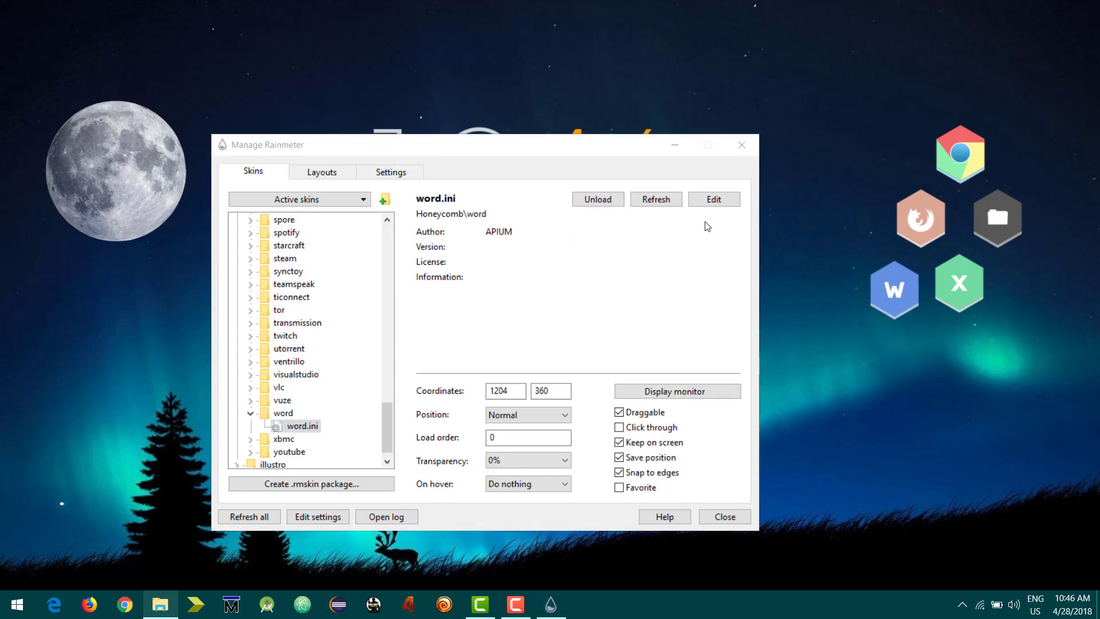
left_click(251, 413)
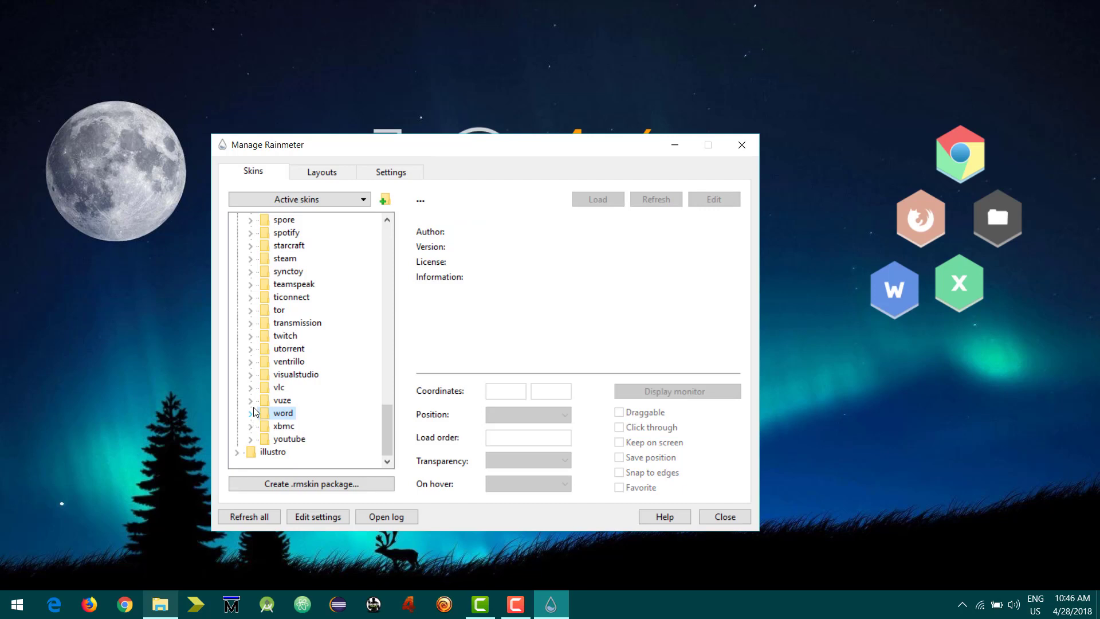
Load vlc-icon2.ini from Honeycomb's vlc folder, place it right of Excel at about 1384, 350, and minimize the Manage Rainmeter window.
left_click(250, 388)
double_click(302, 413)
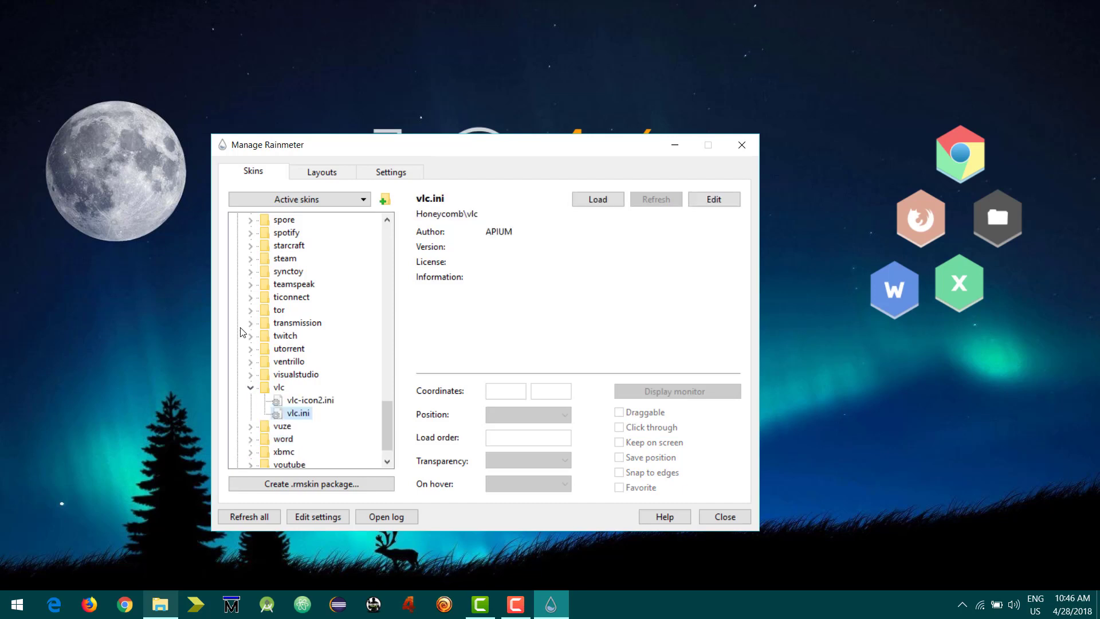
double_click(290, 398)
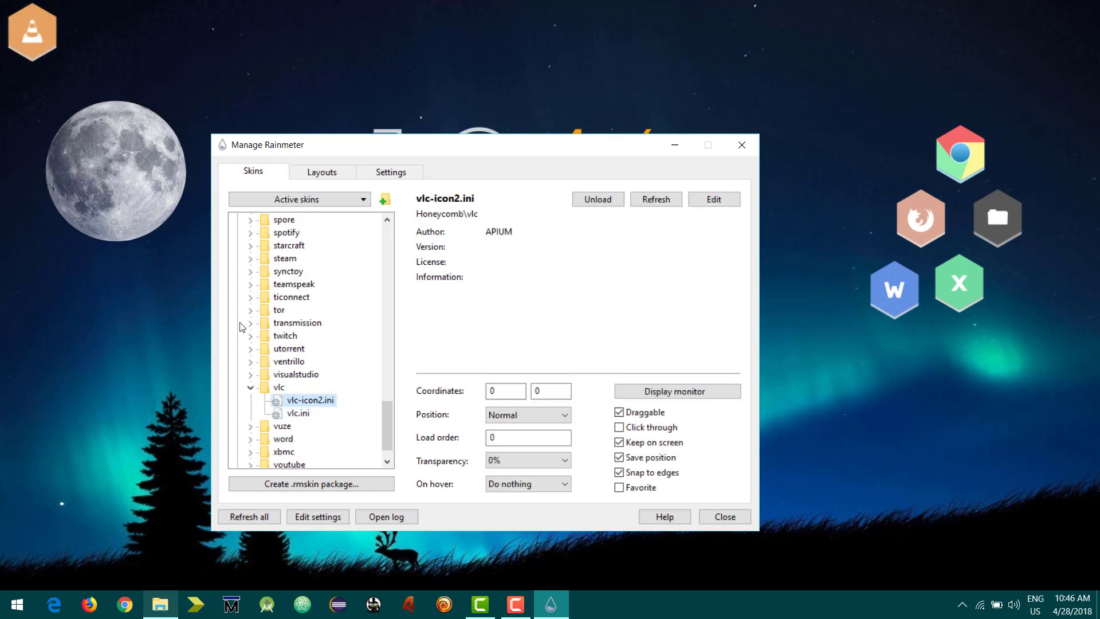
left_click_drag(23, 31, 1019, 282)
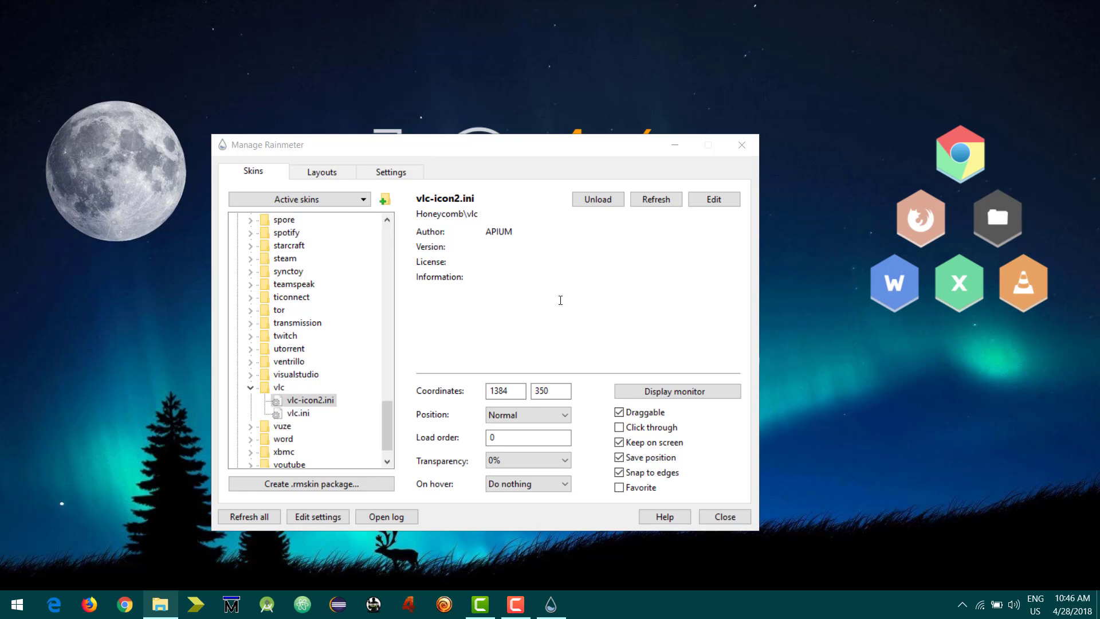
left_click(675, 145)
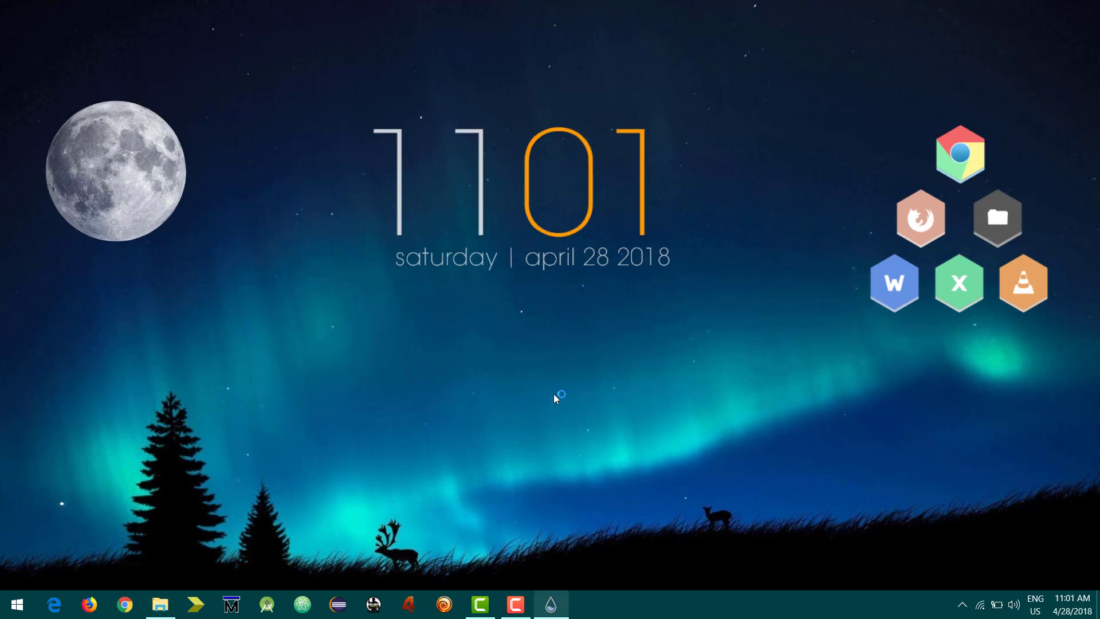
Search Windows for Word and follow its shortcut to the WINWORD.EXE file location in the Office16 folder.
key("super")
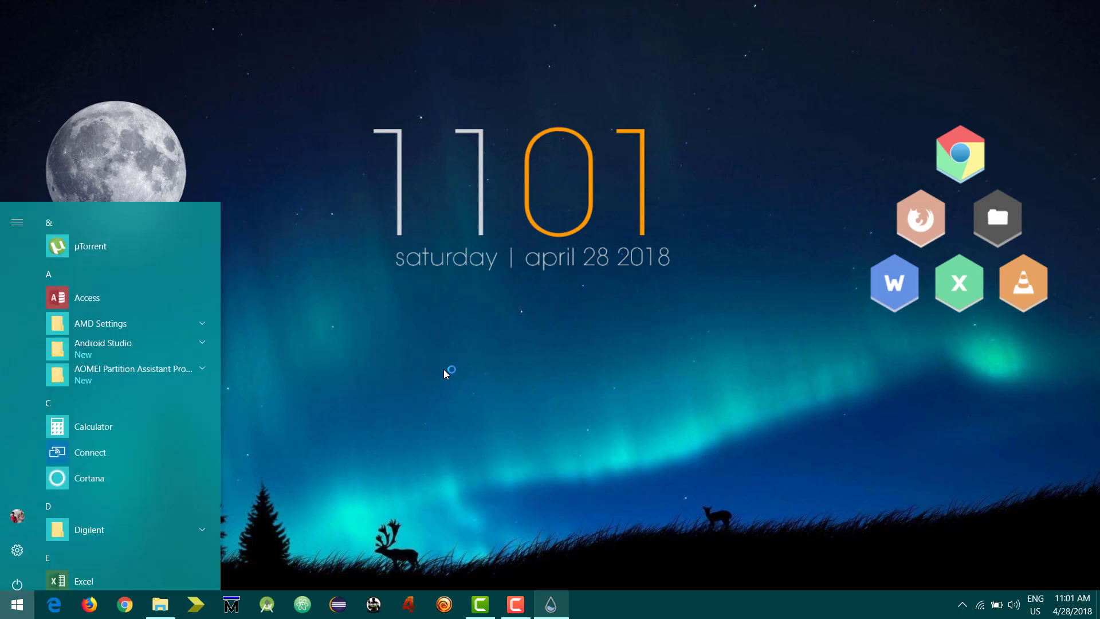
type("wor")
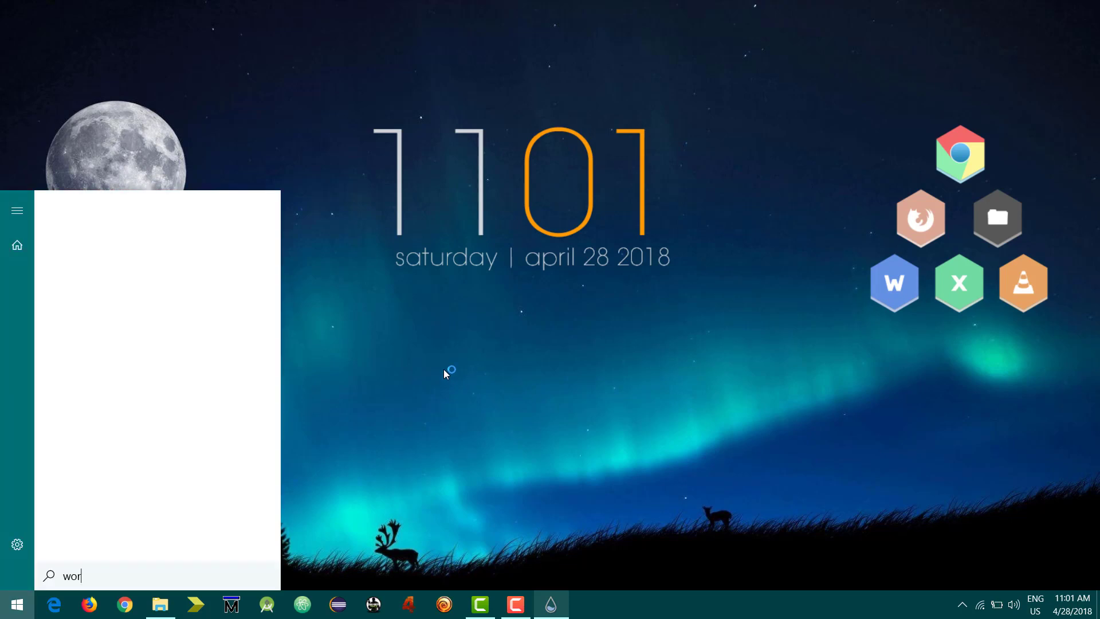
type("d")
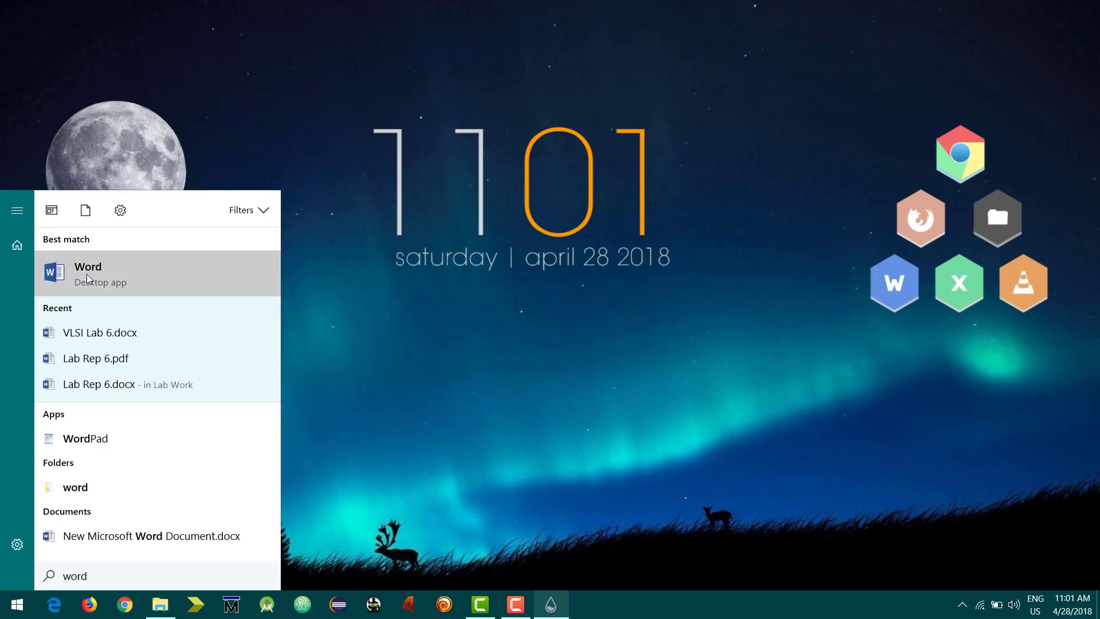
right_click(87, 274)
left_click(132, 315)
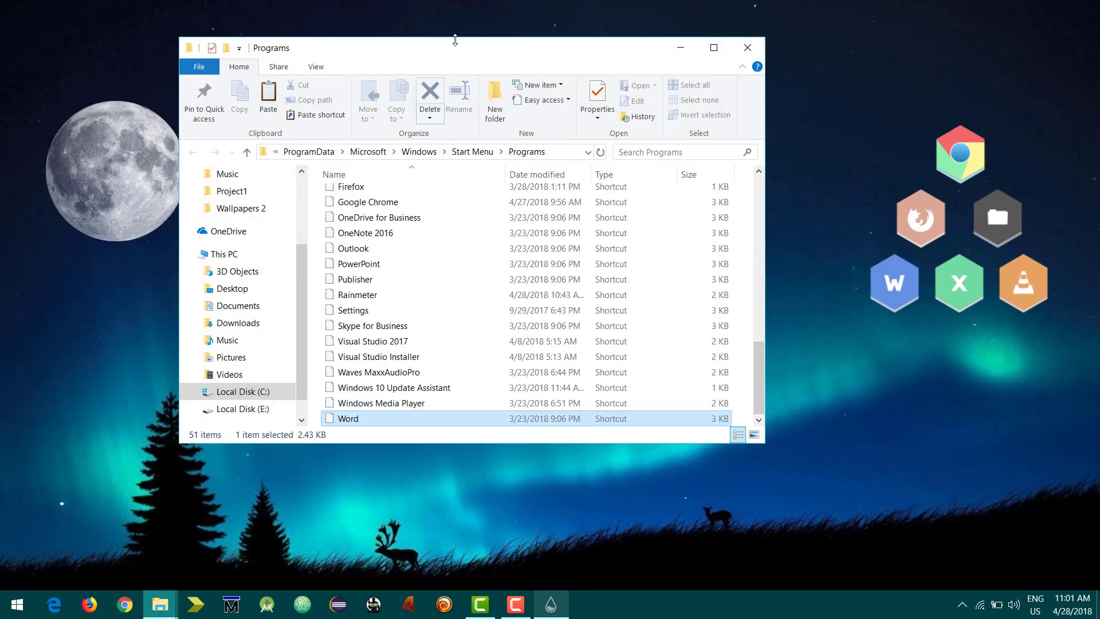
double_click(455, 40)
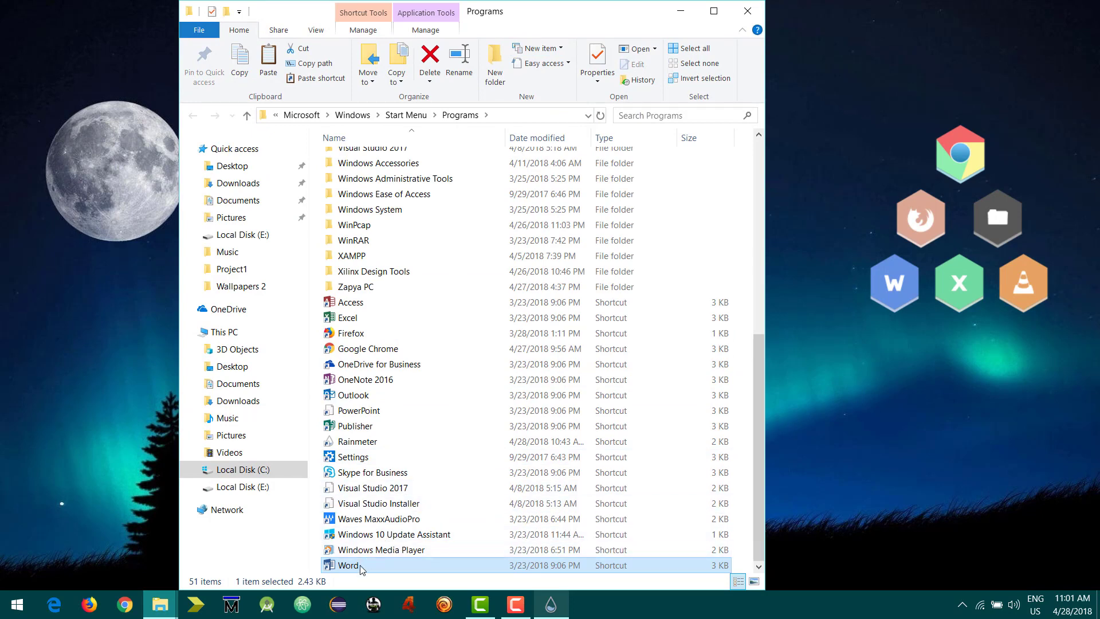
right_click(361, 565)
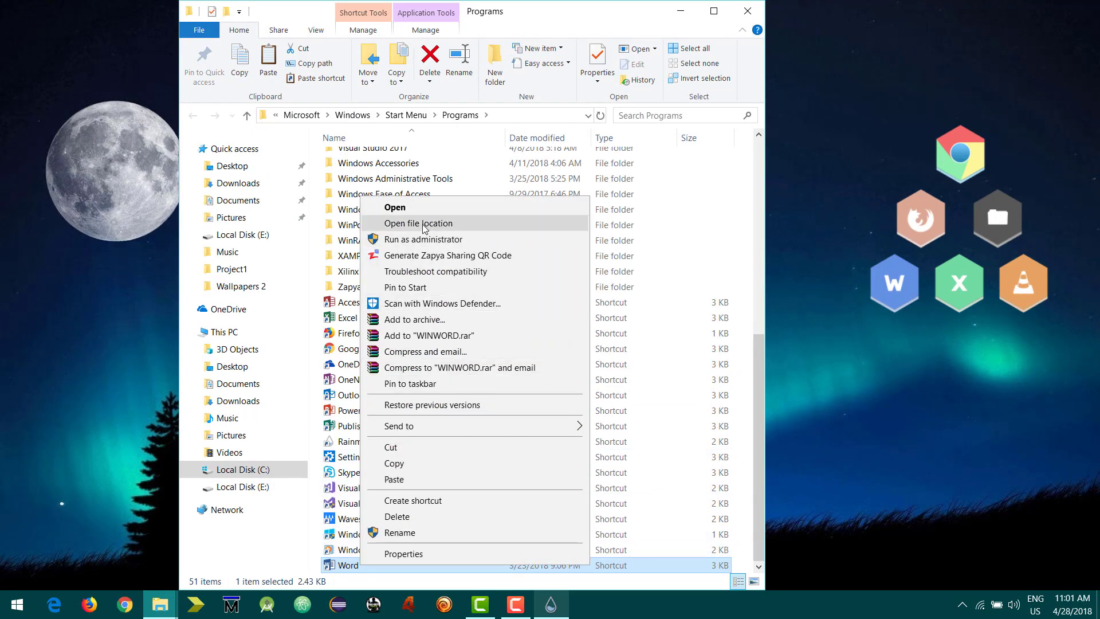
left_click(420, 223)
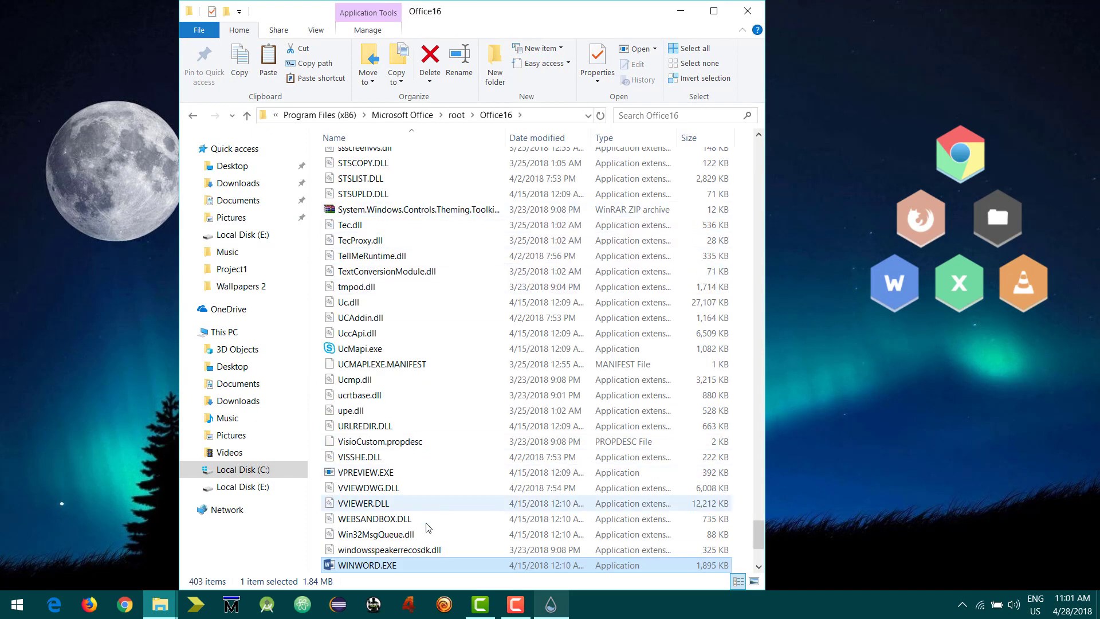
Copy the Office16 folder's full path and minimize the File Explorer window.
left_click(532, 117)
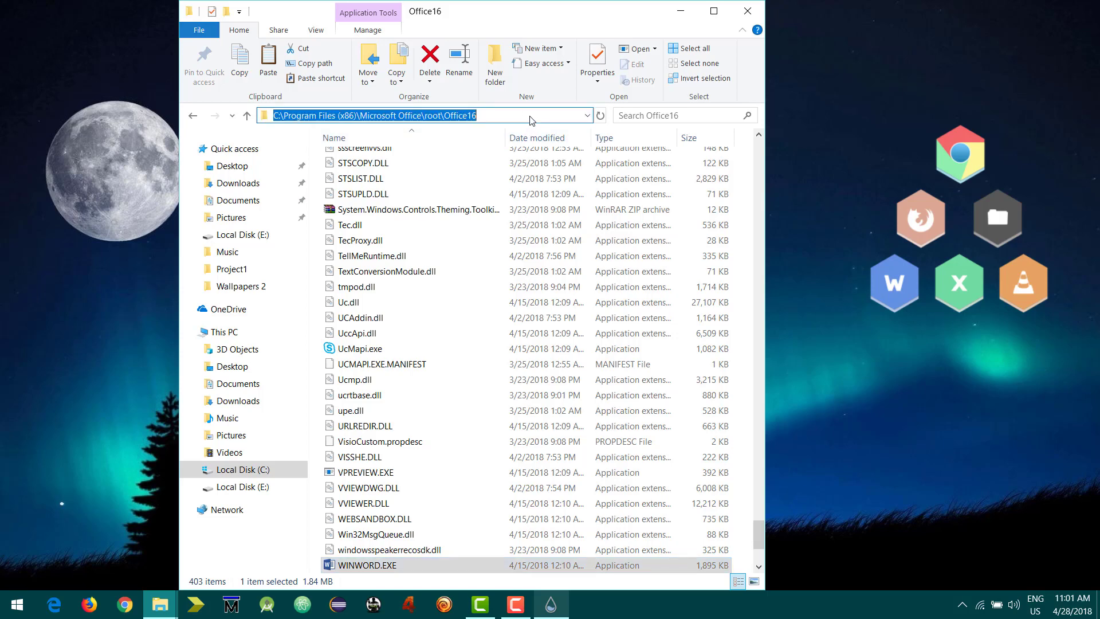
key("ctrl+c")
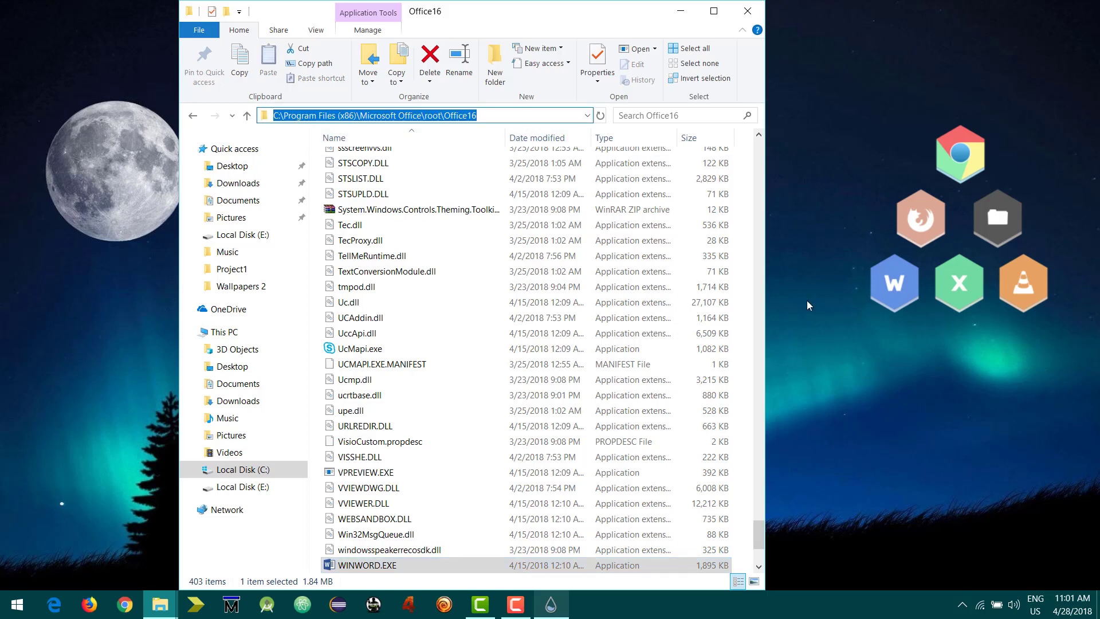
left_click(681, 10)
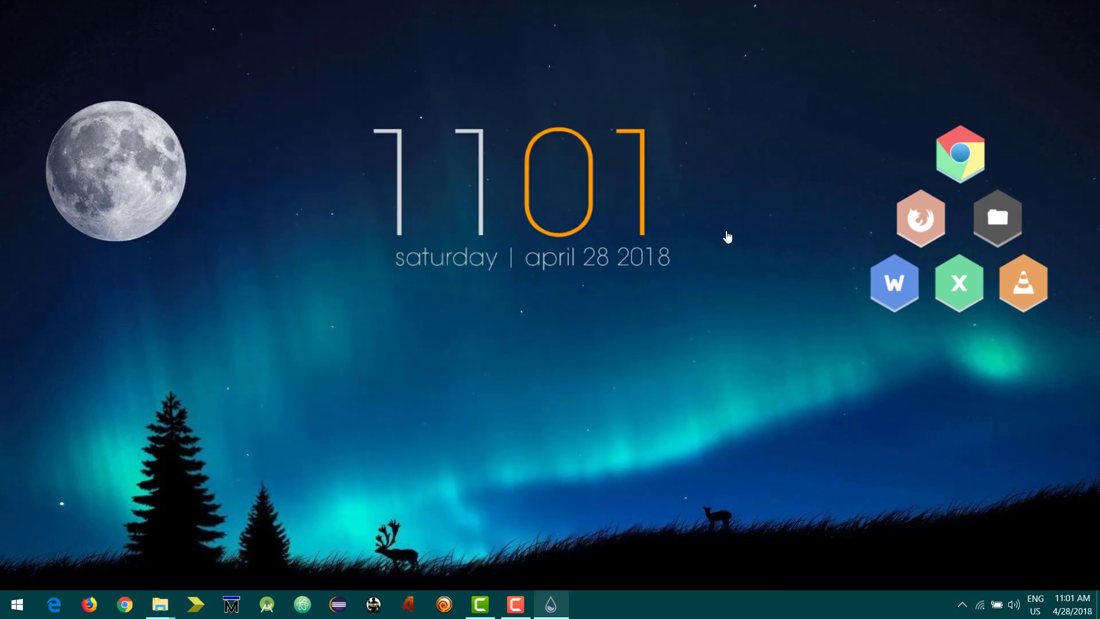
Edit the Word skin so LeftMouseUpAction points to "C:\Program Files (x86)\Microsoft Office\root\Office16\WINWORD.EXE", and close word.ini.
right_click(908, 289)
mouse_move(940, 355)
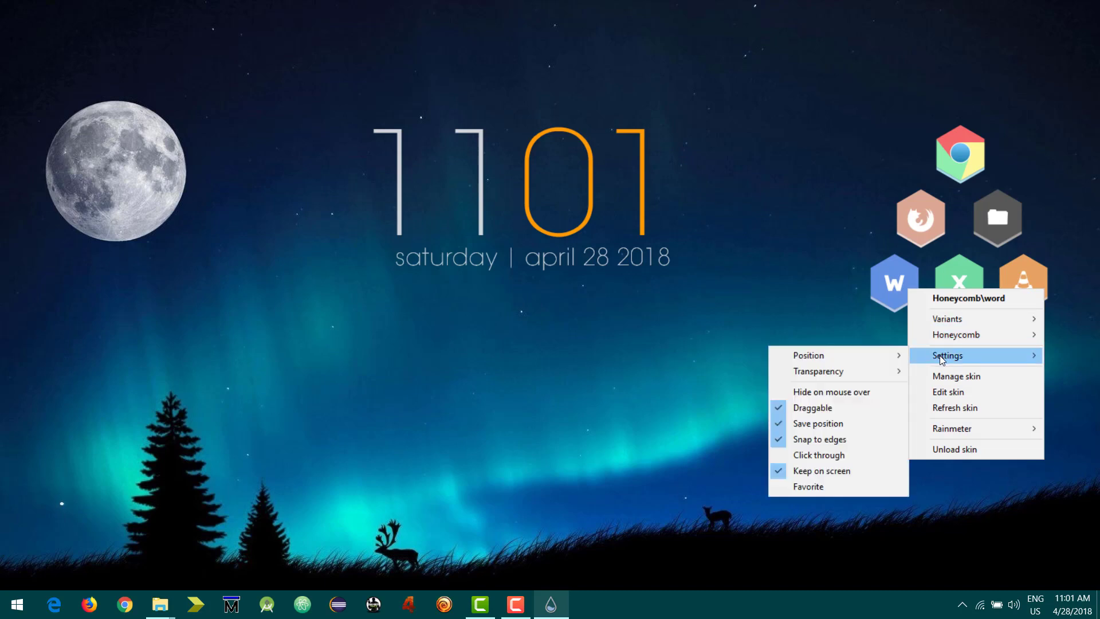
left_click(940, 394)
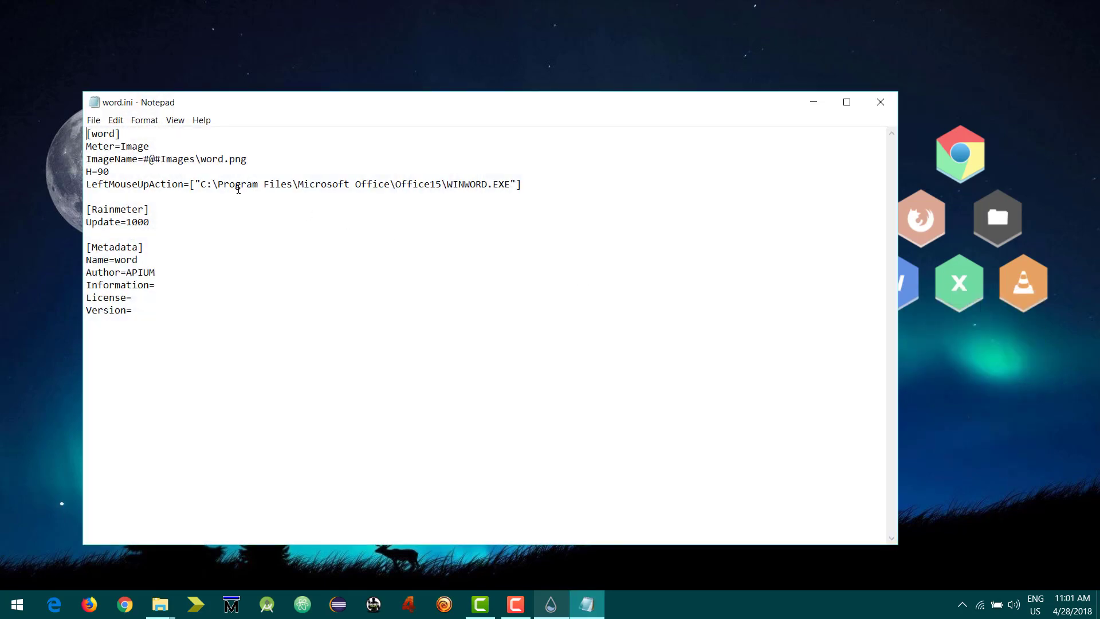
left_click_drag(202, 183, 441, 184)
key("ctrl+v")
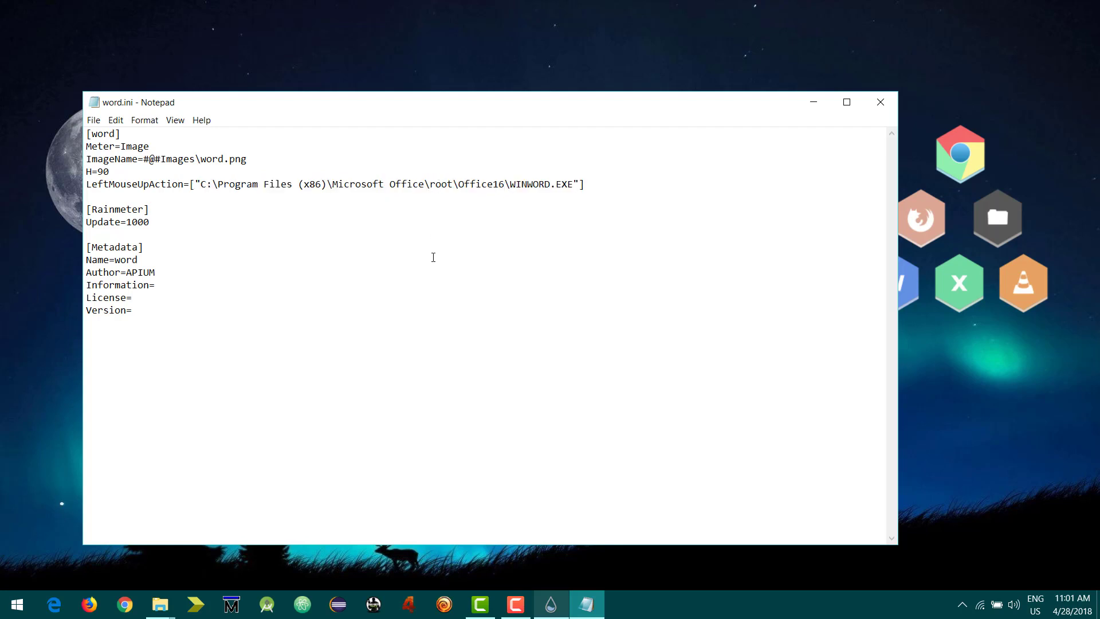
left_click(881, 102)
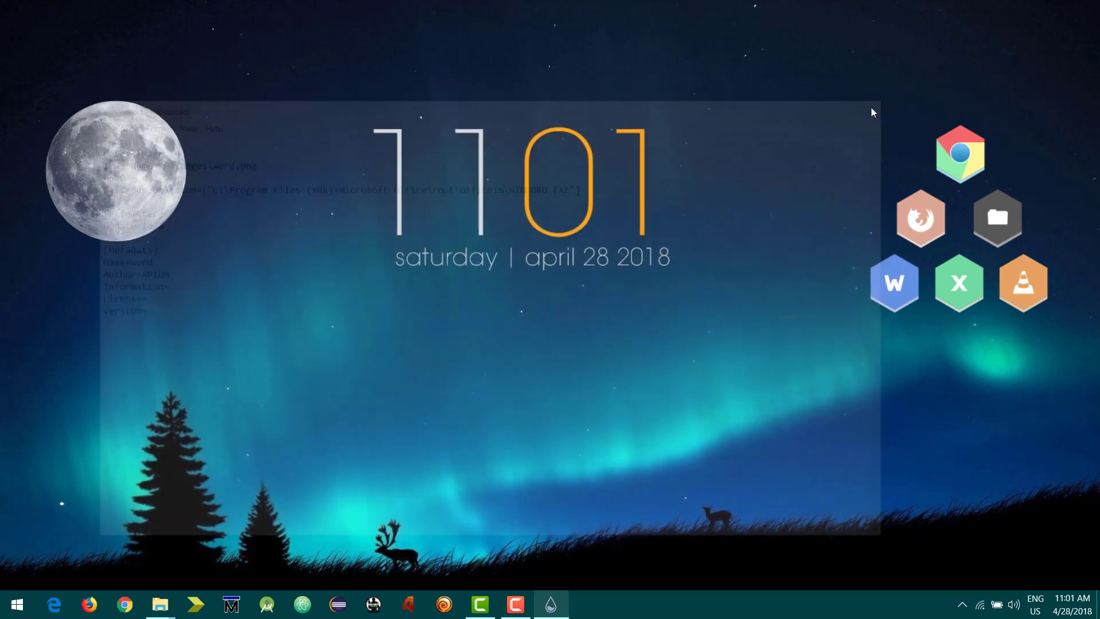
Edit the Excel skin so LeftMouseUpAction runs EXCEL.exe from "C:\Program Files (x86)\Microsoft Office\root\Office16", and close excel.ini.
right_click(962, 277)
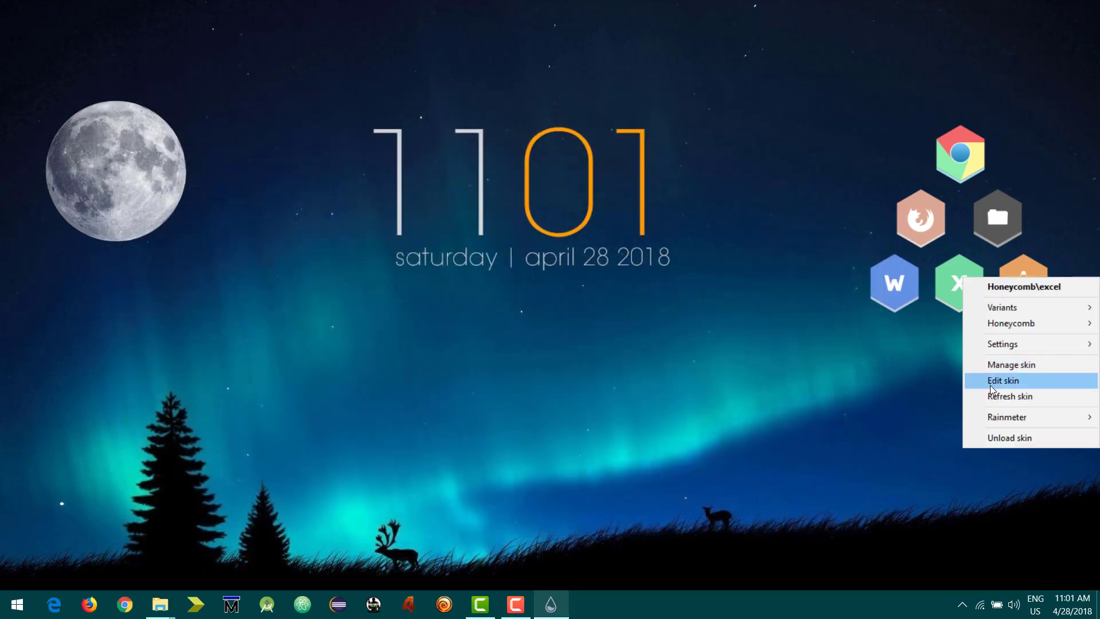
left_click(989, 383)
left_click(201, 184)
key("ctrl+v")
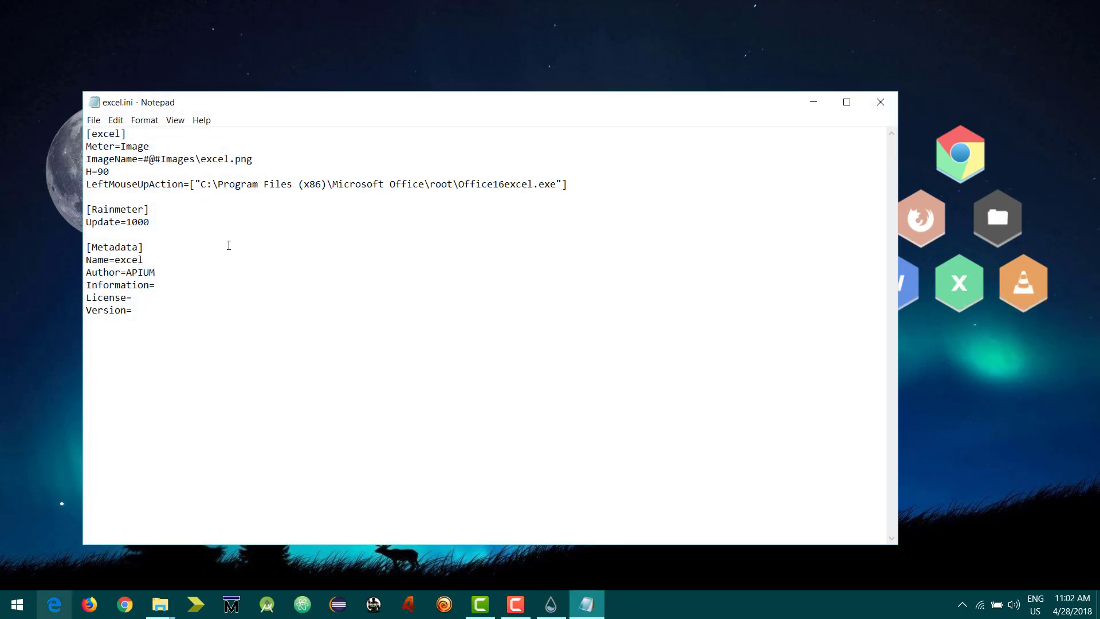
type("\\")
key("BackSpace")
key("BackSpace")
key("BackSpace")
key("BackSpace")
key("BackSpace")
type("EXCEL")
left_click(881, 102)
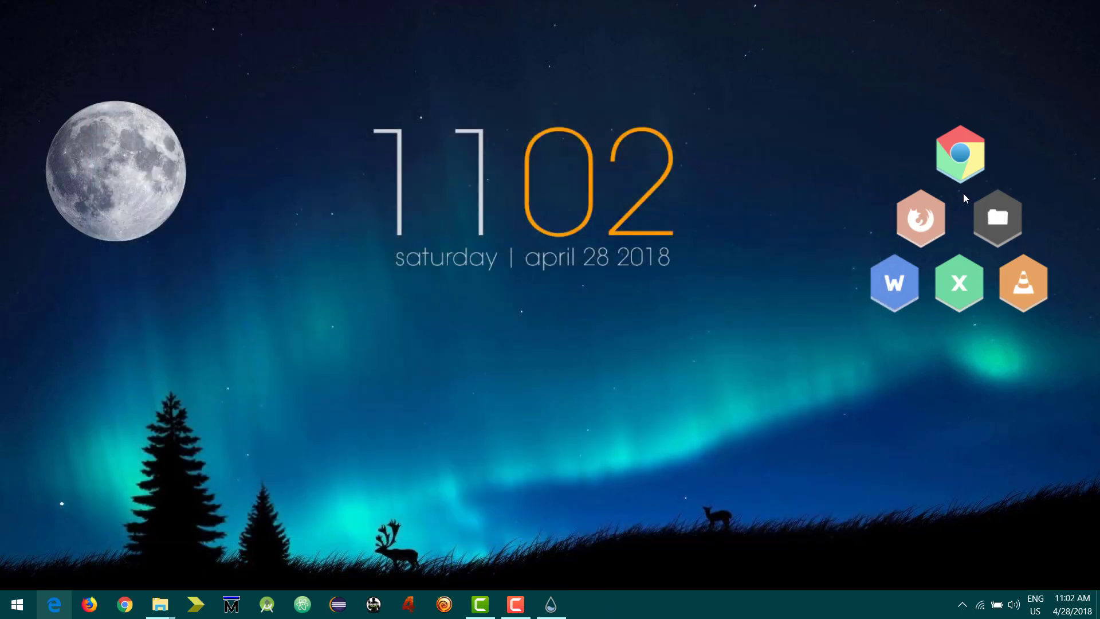
Edit the folder skin so LeftMouseUpAction runs "explorer.exe", and close folder.ini.
right_click(998, 221)
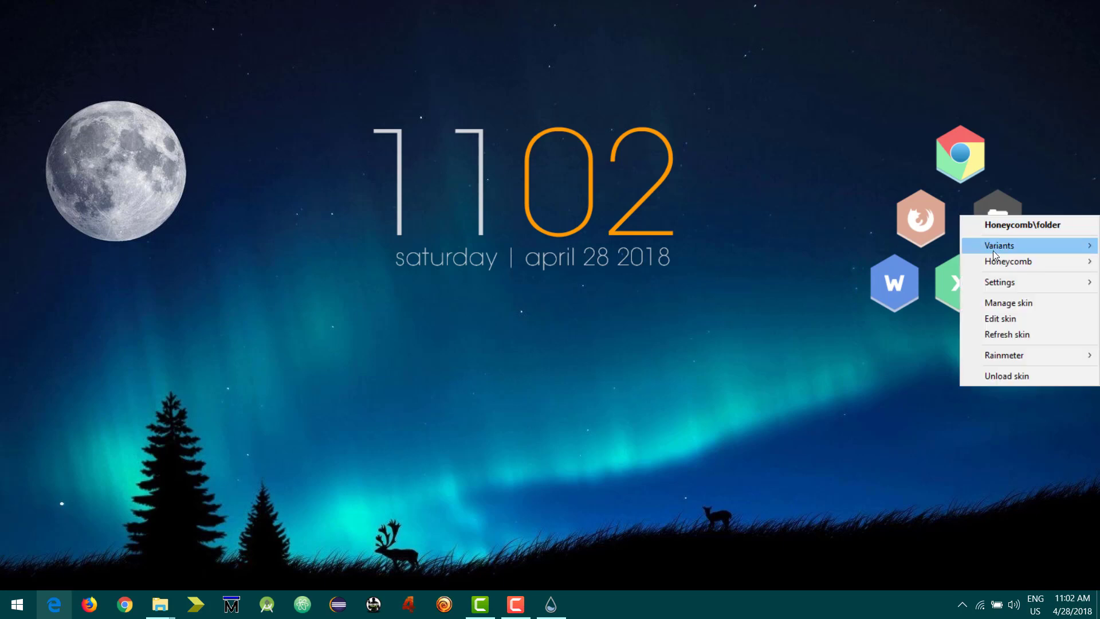
left_click(1009, 319)
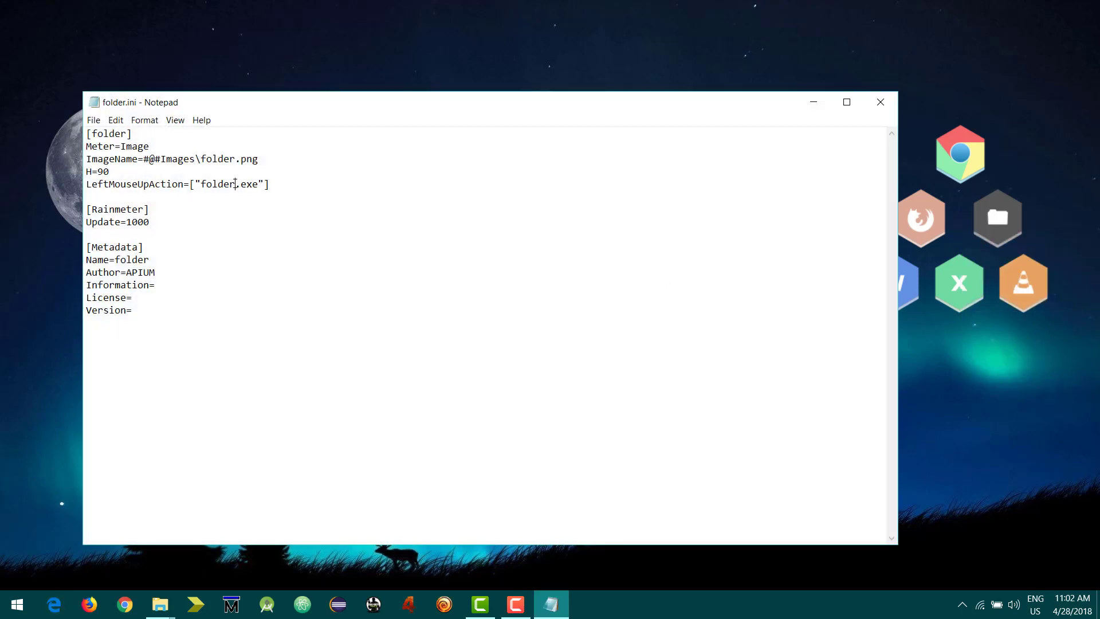
left_click_drag(235, 183, 202, 183)
type("excp")
key("BackSpace")
key("BackSpace")
type("plorer")
left_click(880, 103)
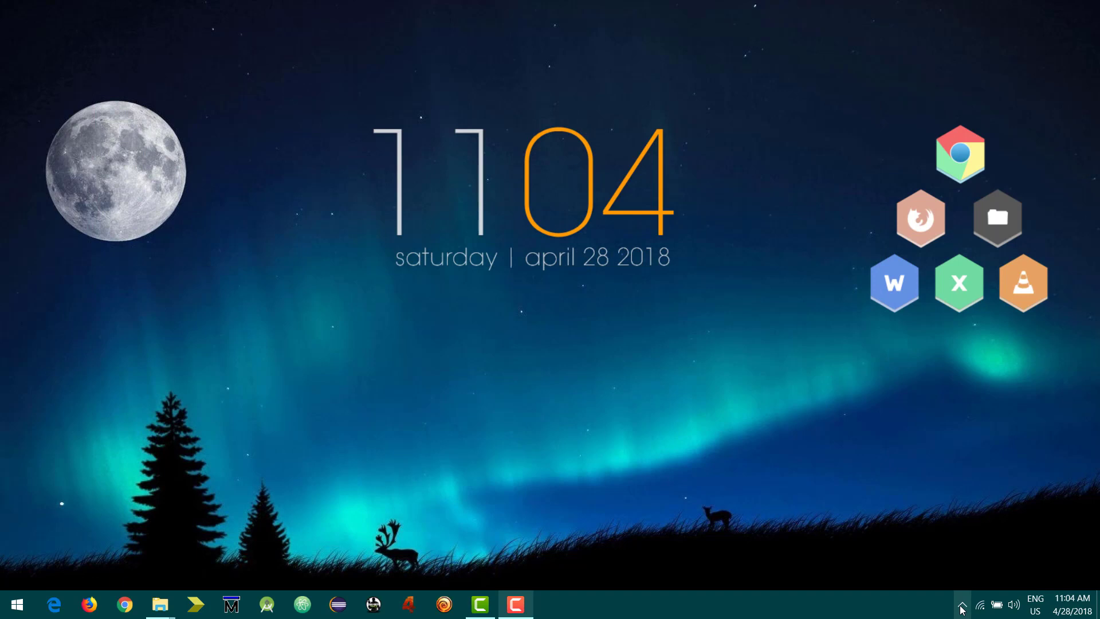
Exit Rainmeter and launch it again to reload the edited skins.
left_click(962, 604)
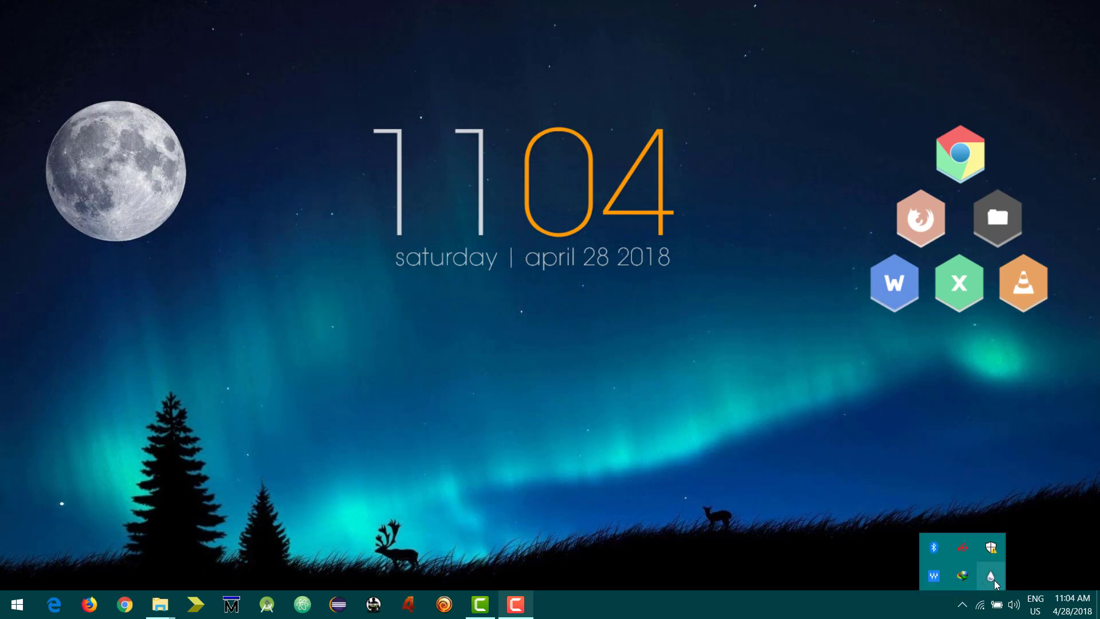
right_click(990, 576)
left_click(980, 569)
left_click(622, 360)
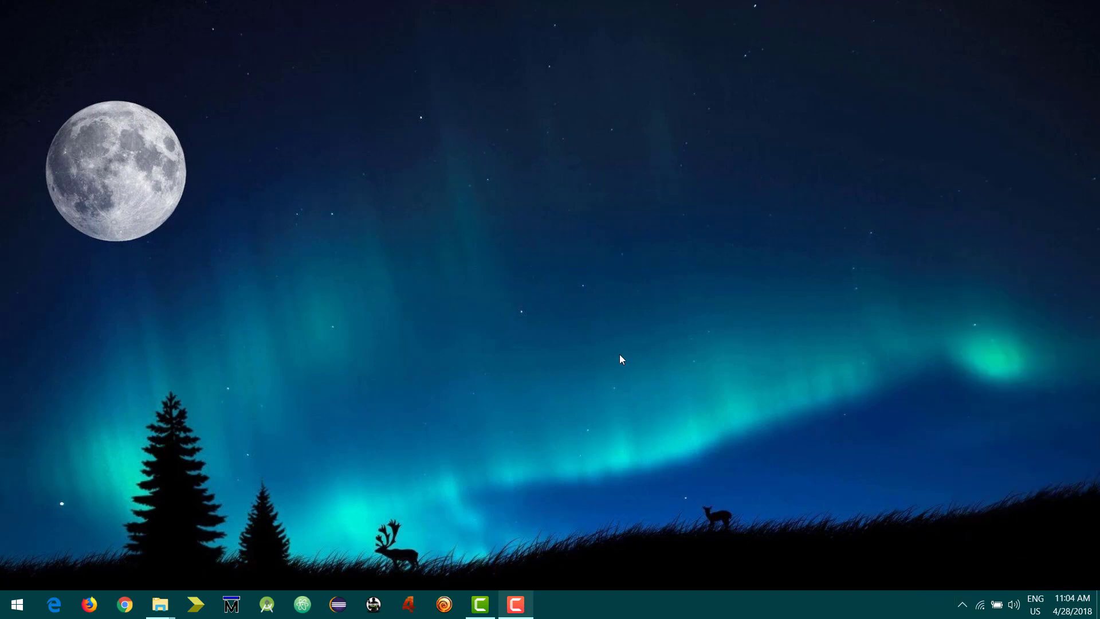
key("super")
type("rain")
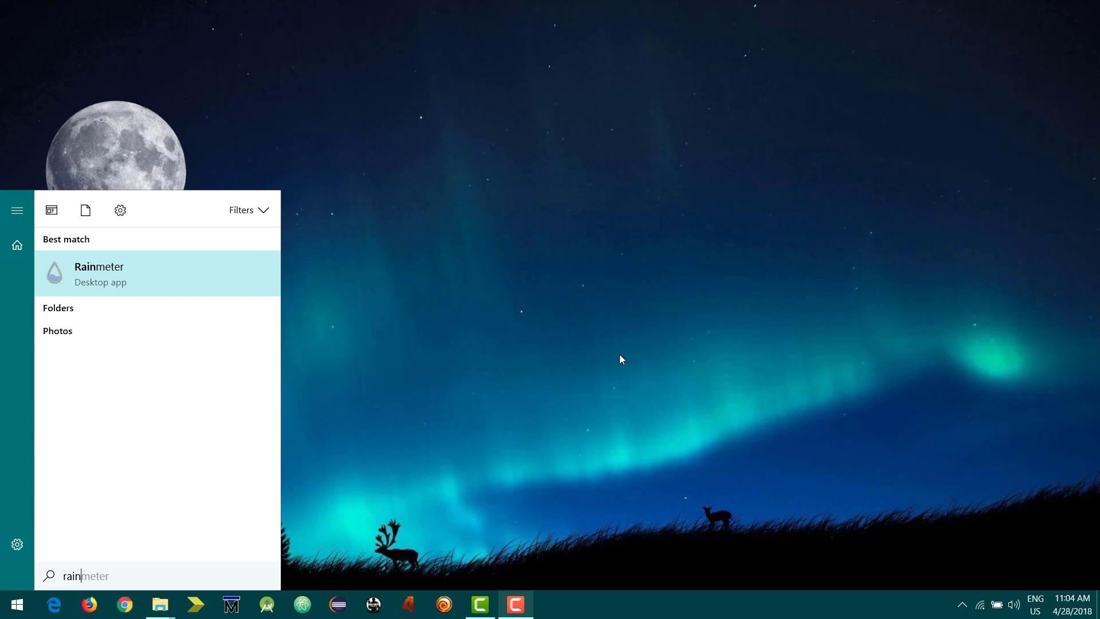
key("Return")
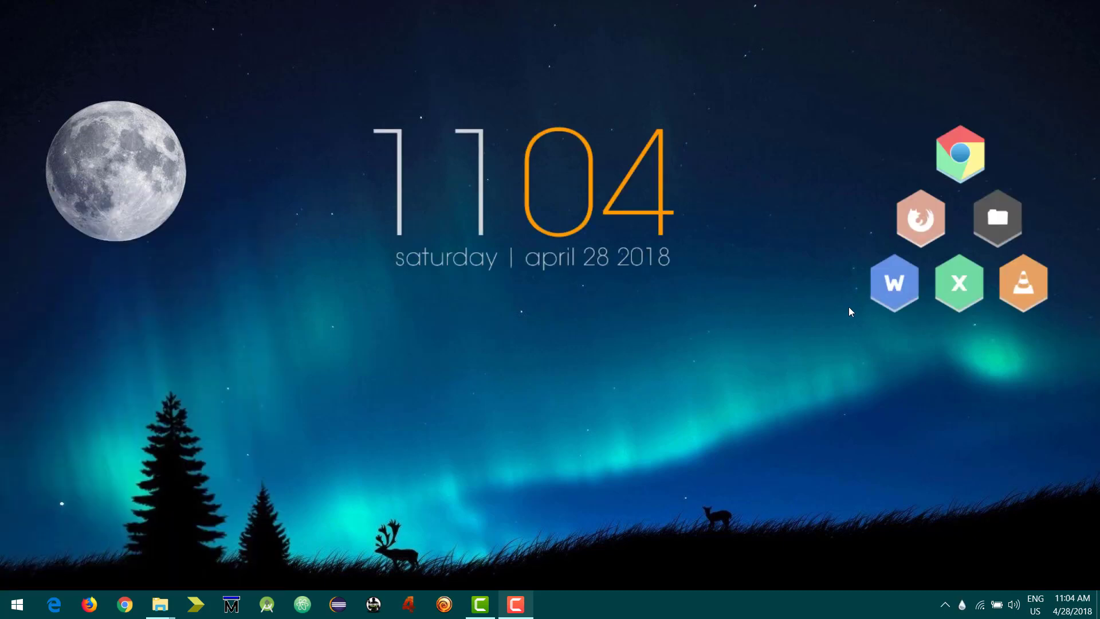
Test the Word and folder launcher icons, closing each window they open.
left_click(881, 306)
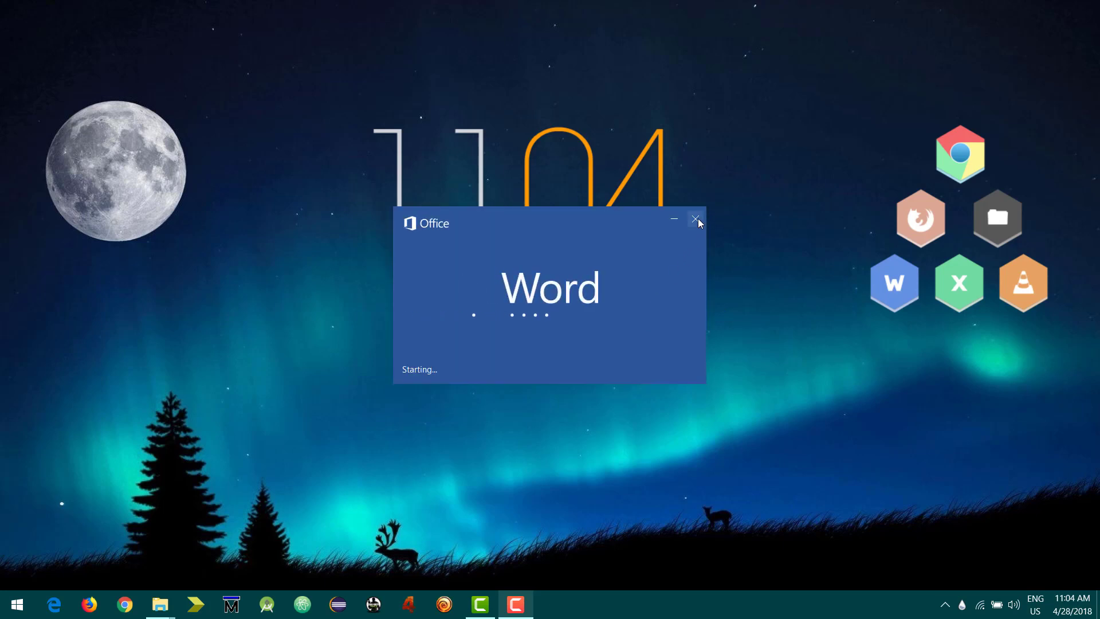
left_click(696, 219)
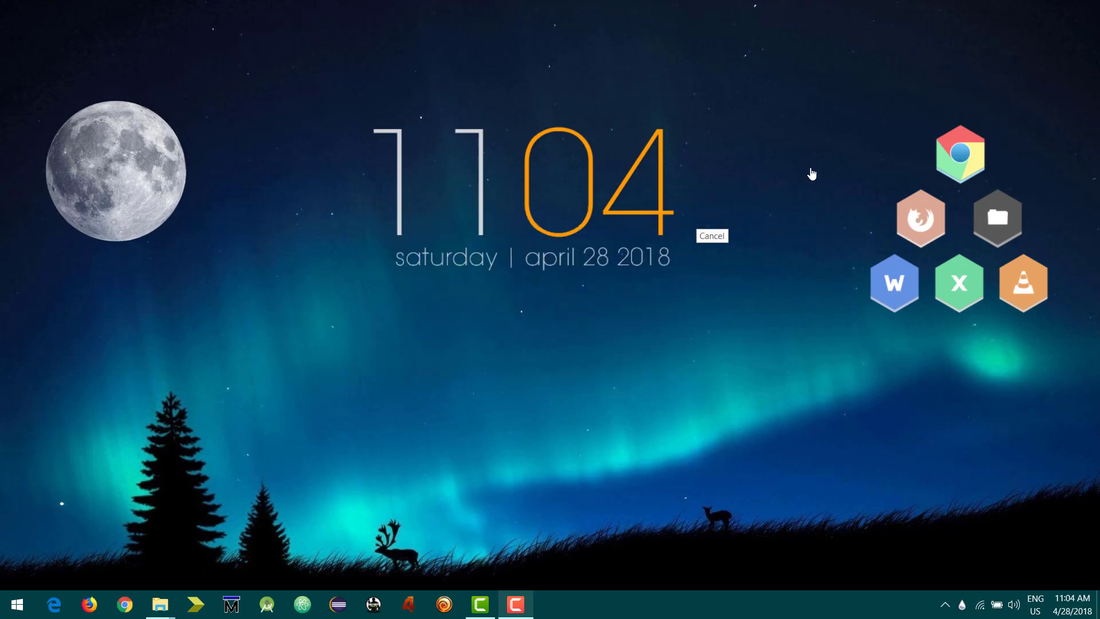
key("super+e")
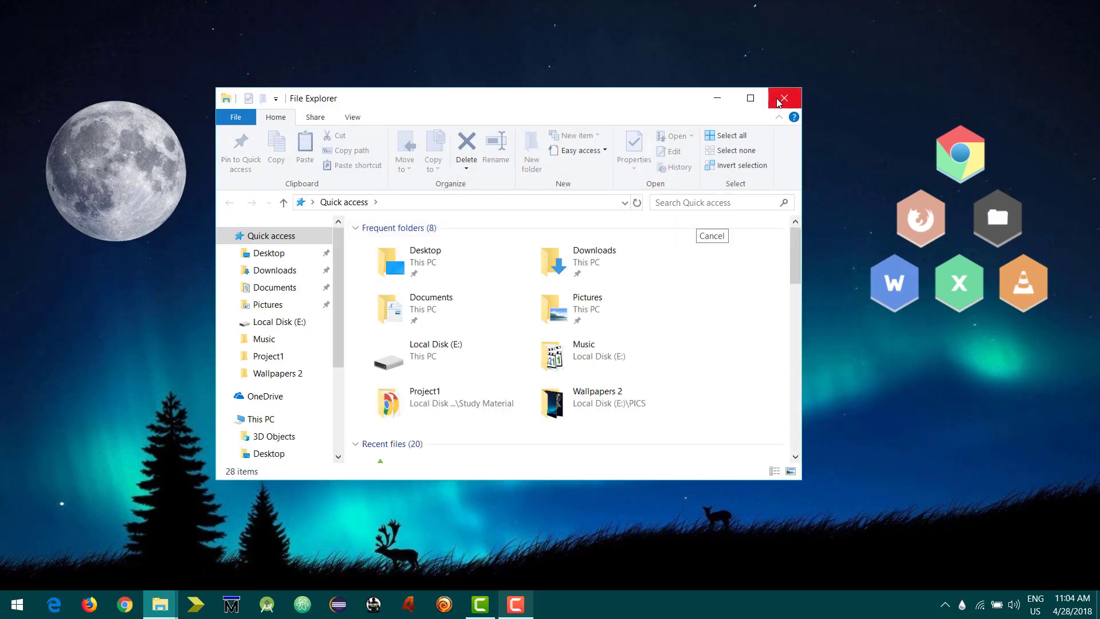
left_click(783, 98)
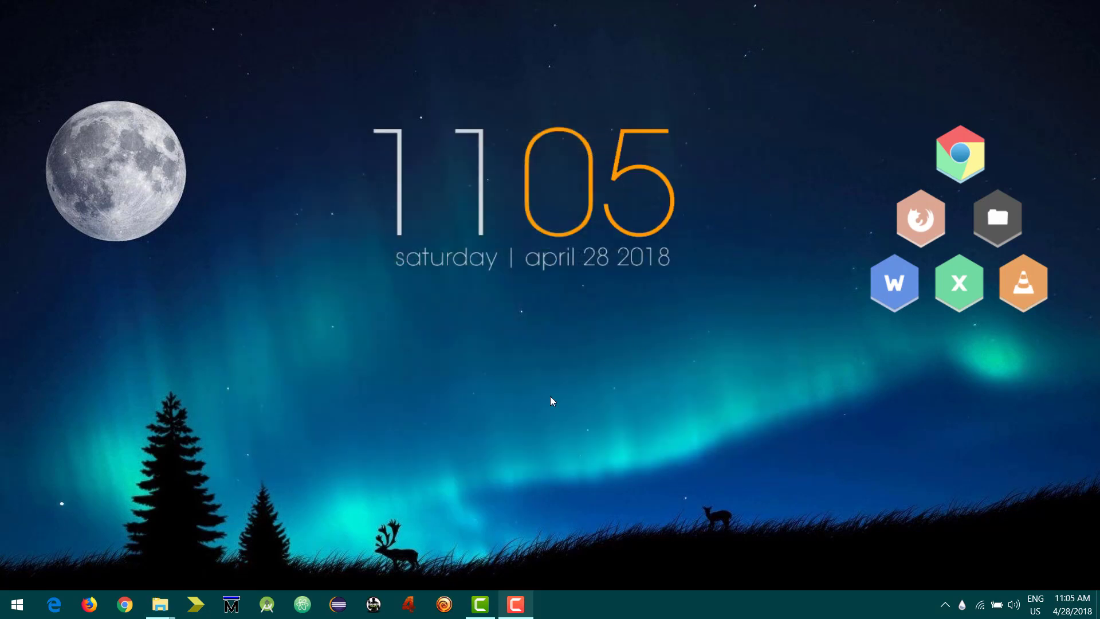
Close both open Office16 File Explorer windows.
left_click(160, 605)
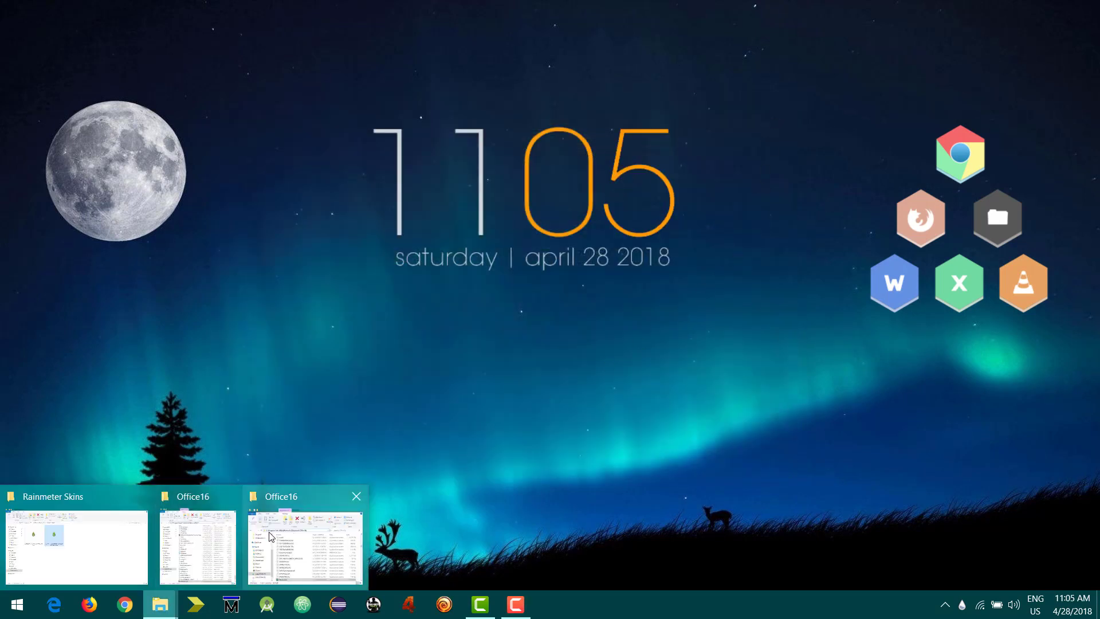
left_click(230, 496)
left_click(287, 497)
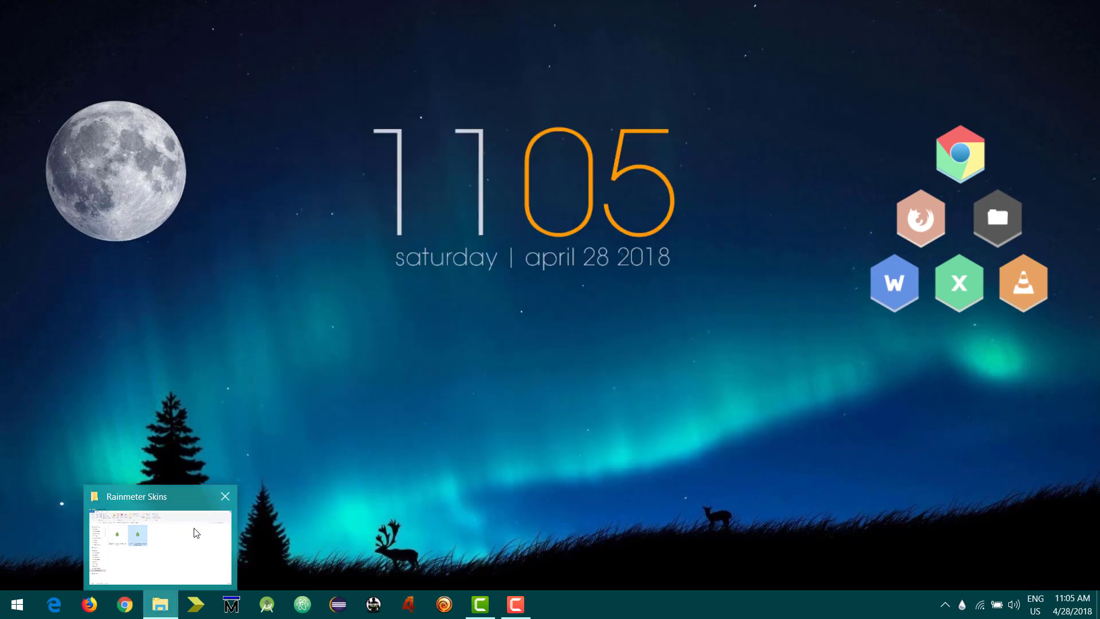
Run xwidget_setup.exe from the Windows 10 Customize folder and minimize File Explorer.
left_click(172, 552)
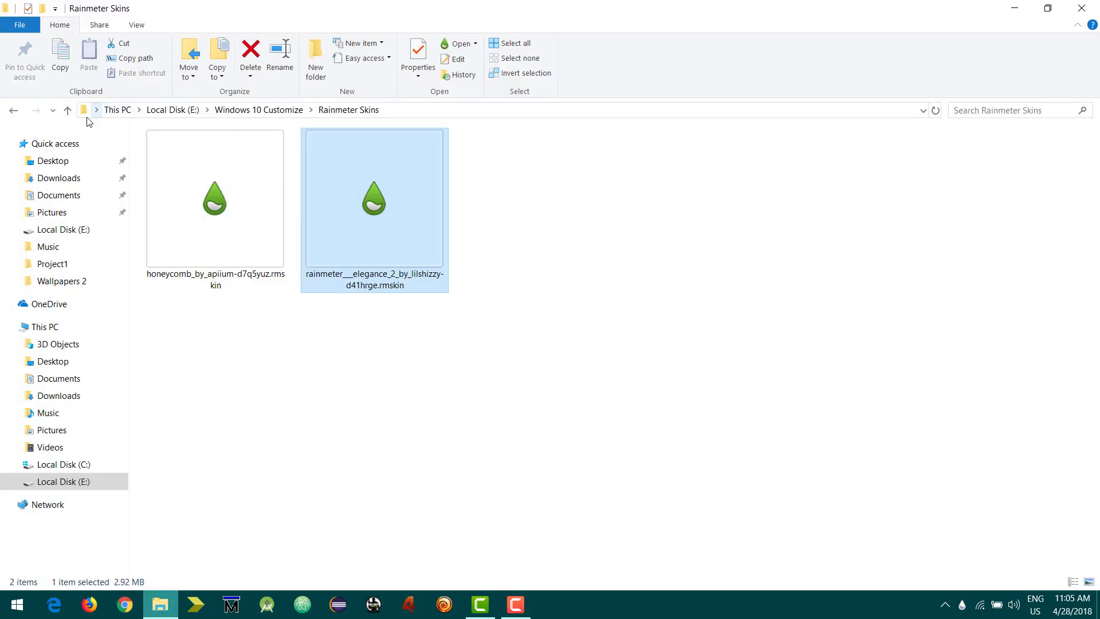
left_click(15, 111)
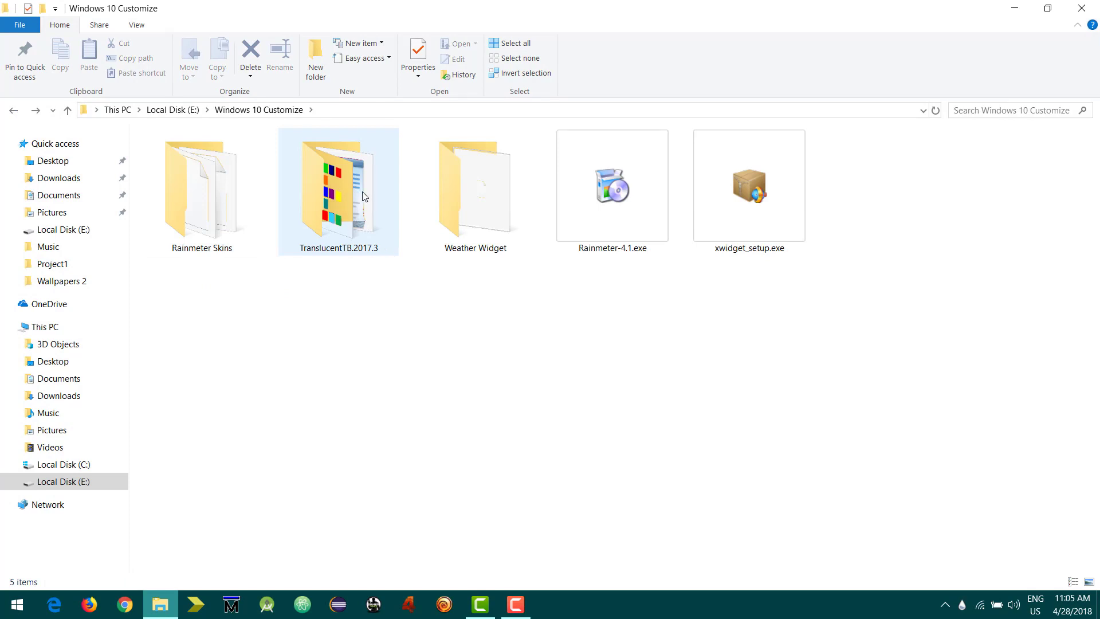
double_click(720, 192)
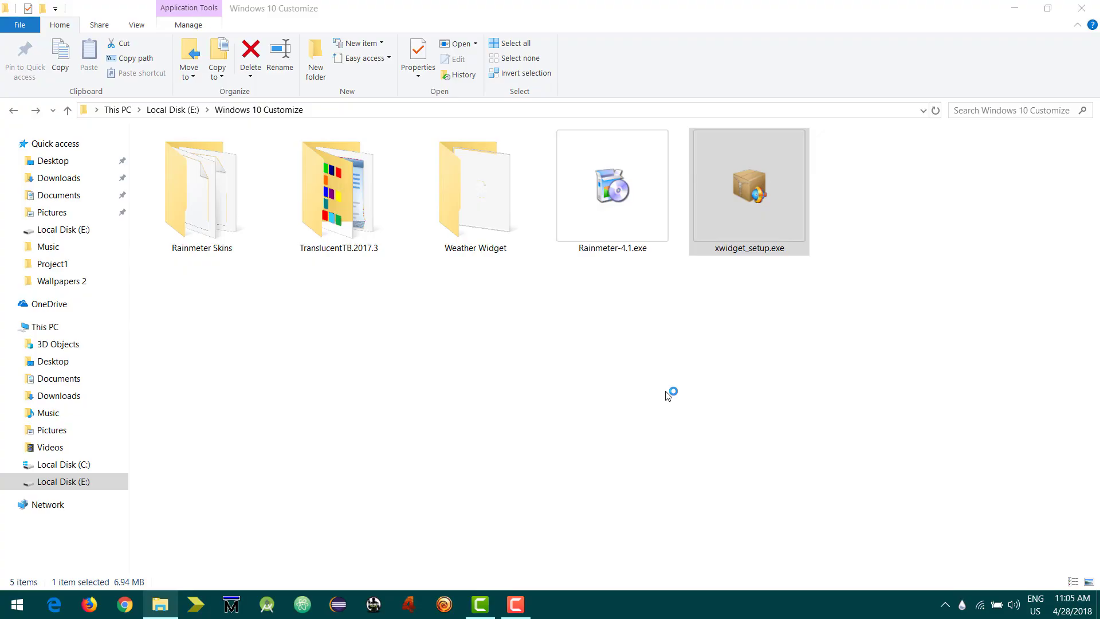
left_click(1004, 6)
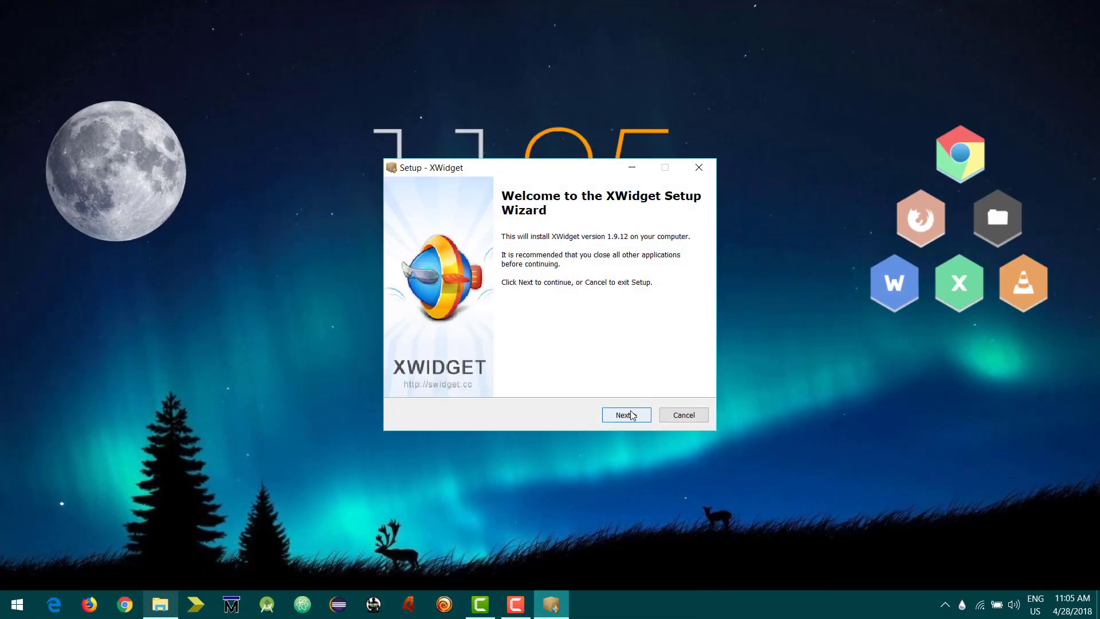
Install XWidget 1.9.12 by accepting the setup wizard's default options.
left_click(625, 415)
left_click(624, 415)
left_click(625, 416)
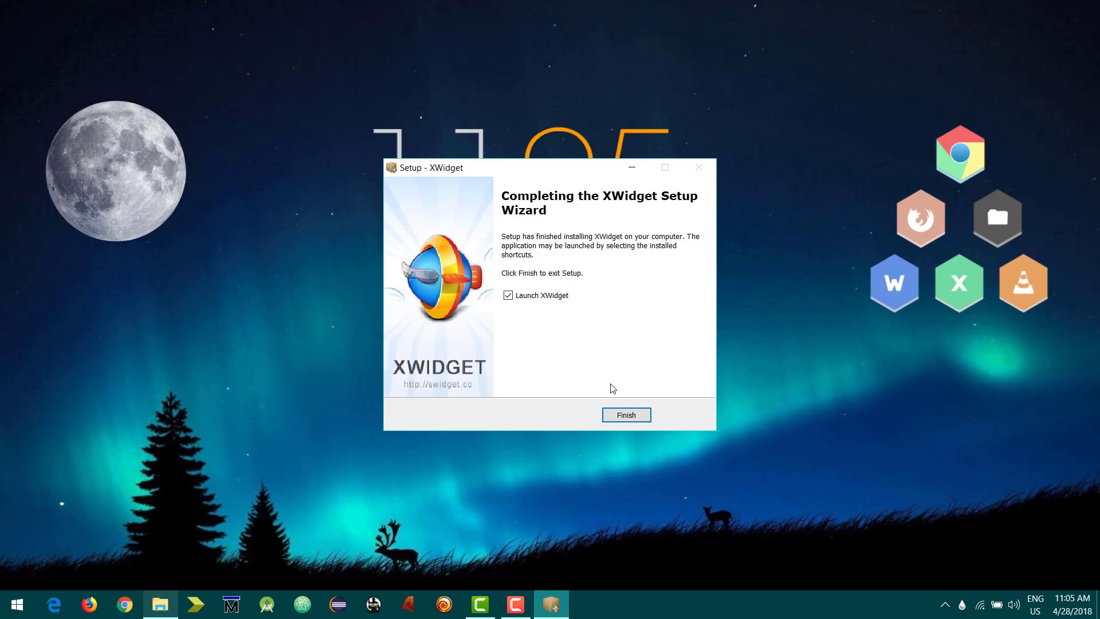
Finish the setup with XWidget set to launch, continue with the free version, and check its tray options.
left_click(626, 415)
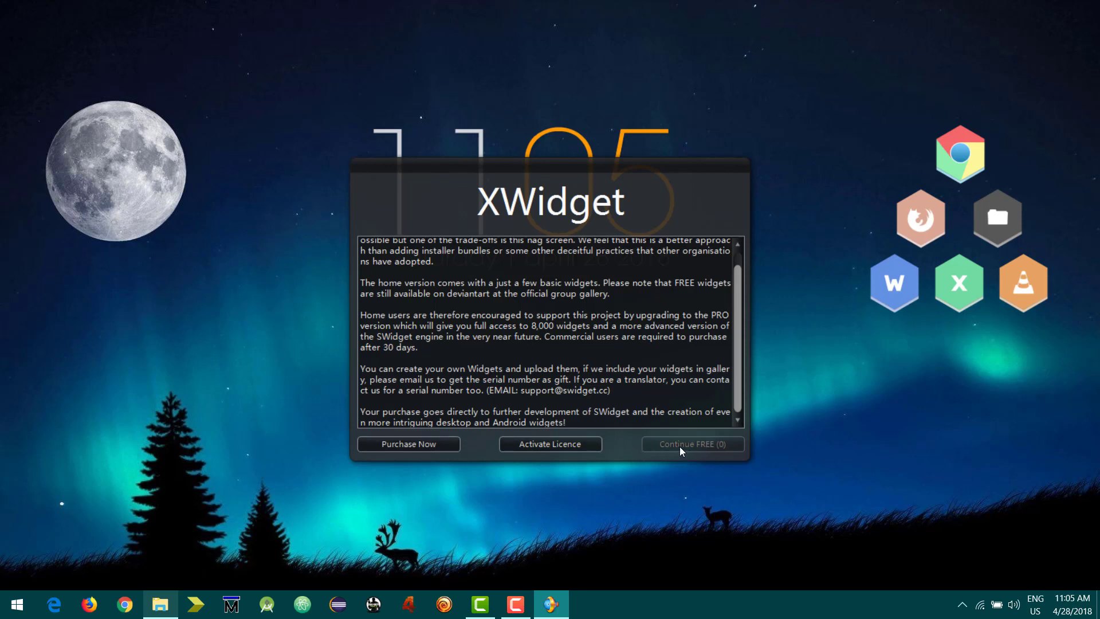
left_click(679, 445)
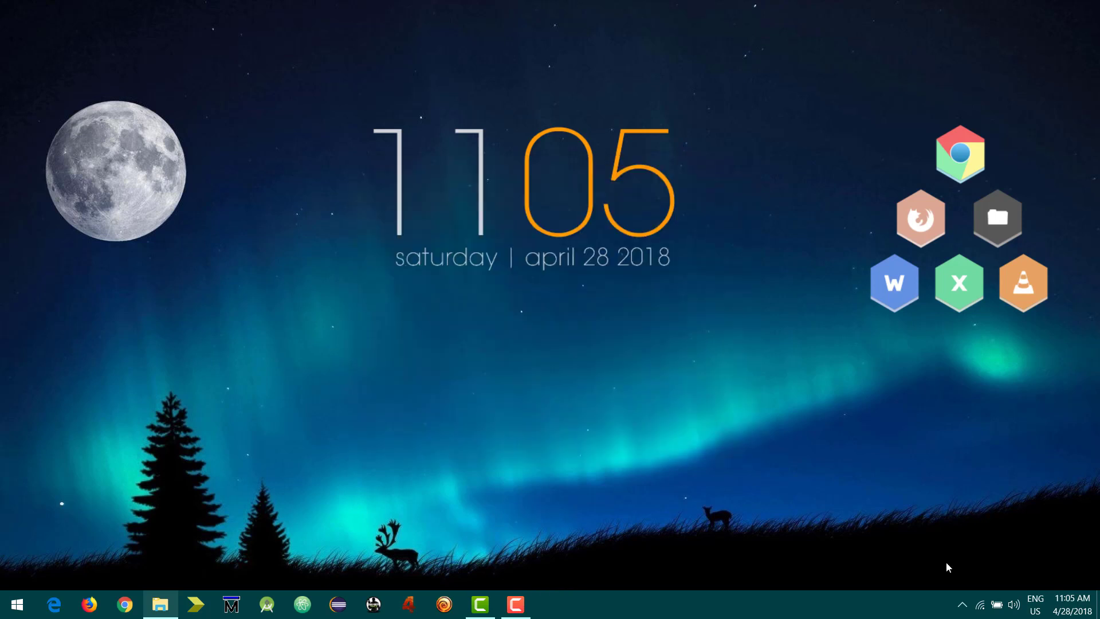
left_click(962, 605)
right_click(930, 581)
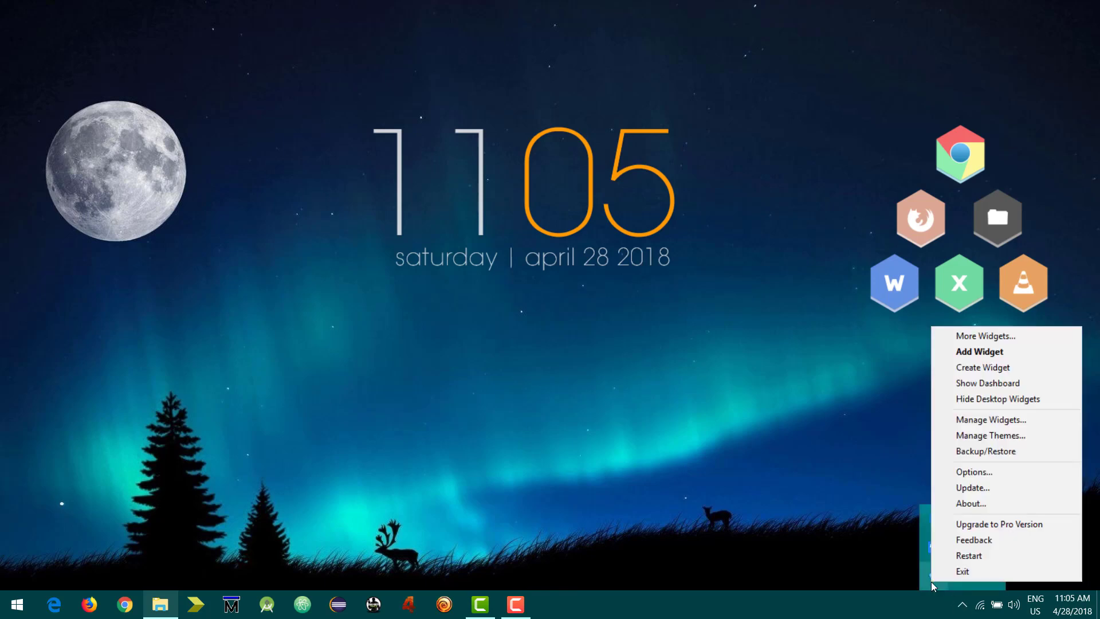
left_click(597, 383)
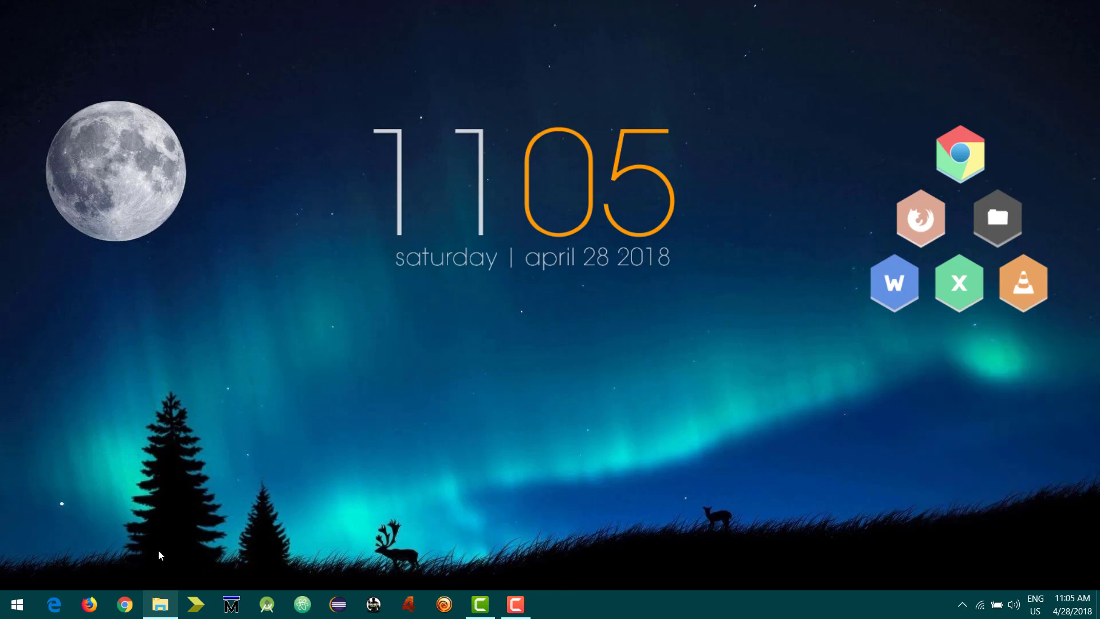
Load the realistic_xw_weather.xwp widget from the Weather Widget folder onto the desktop.
left_click(154, 607)
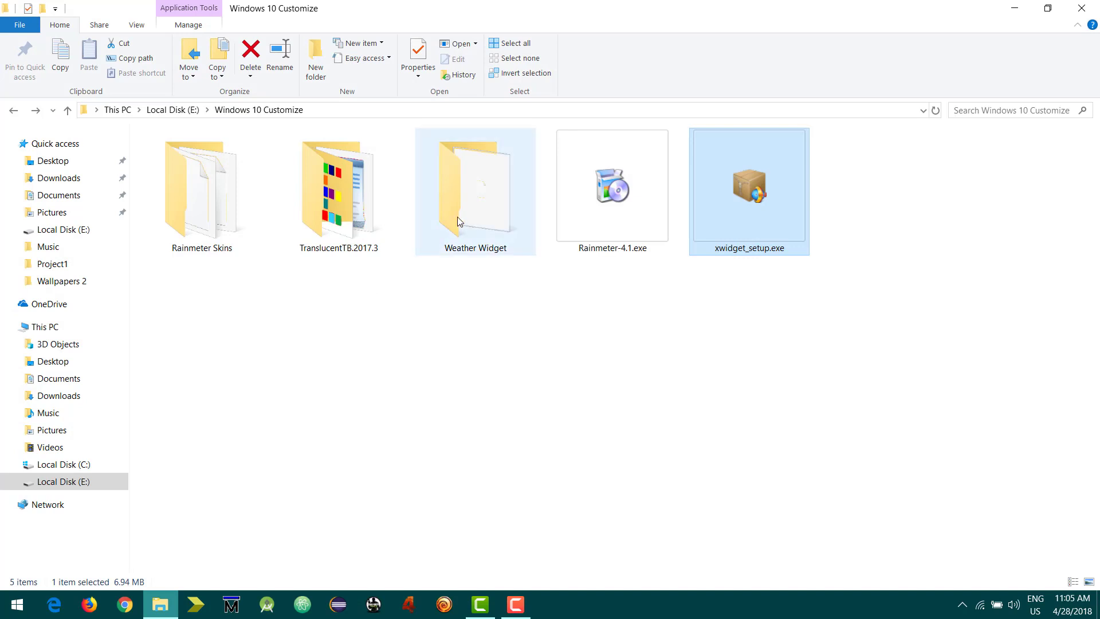
double_click(457, 216)
left_click(194, 197)
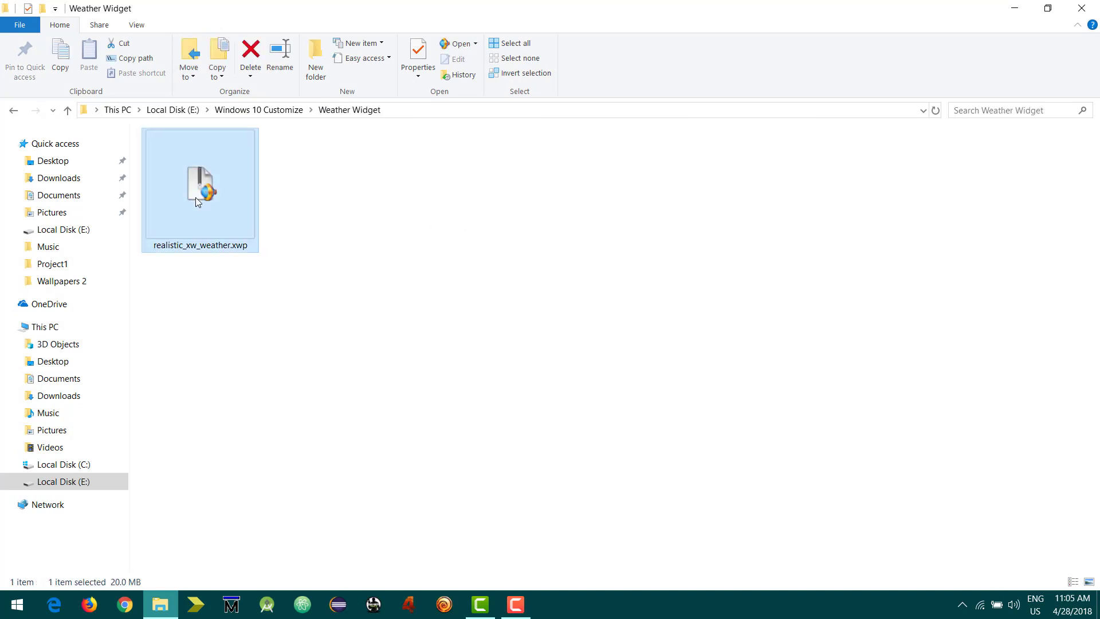
key("Return")
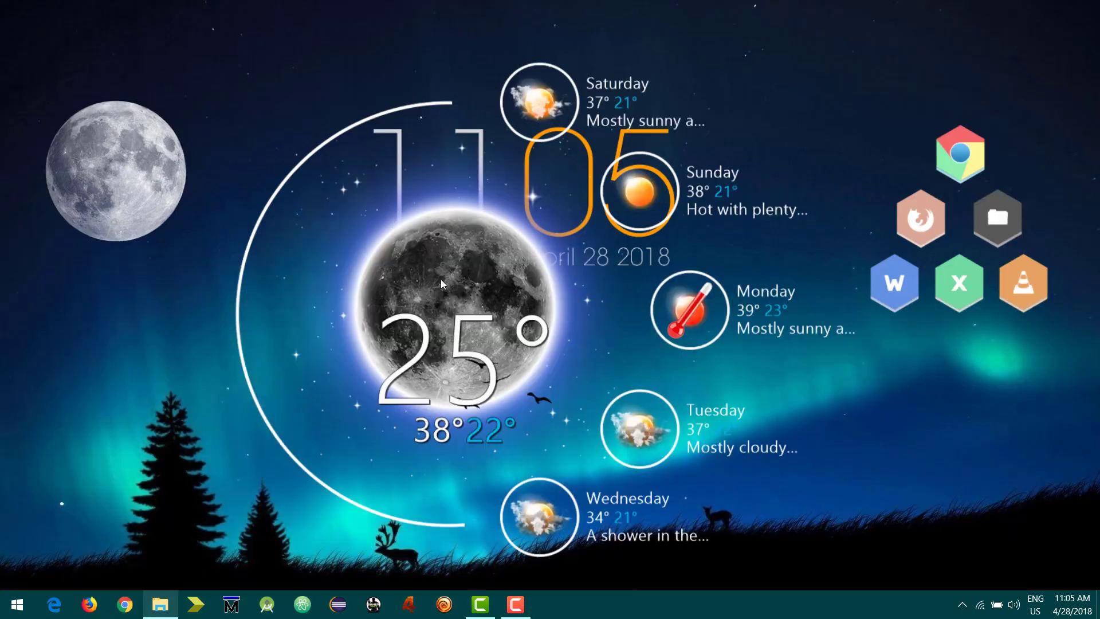
Set the weather widget's zoom to 50% and move it so its sun covers the moon on the wallpaper.
right_click(441, 281)
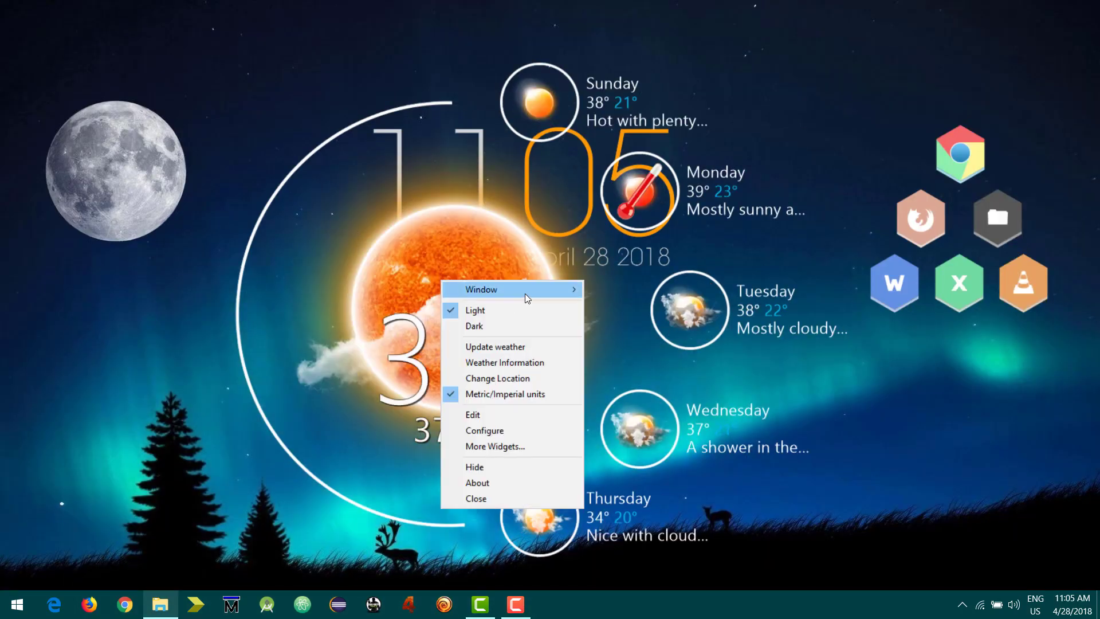
mouse_move(536, 290)
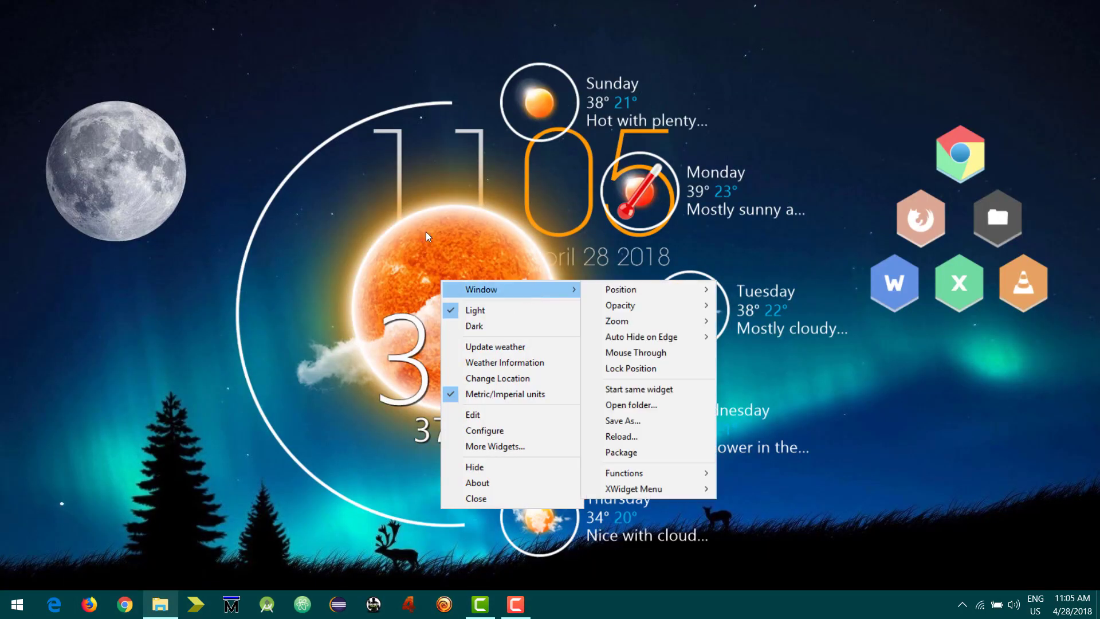
mouse_move(663, 293)
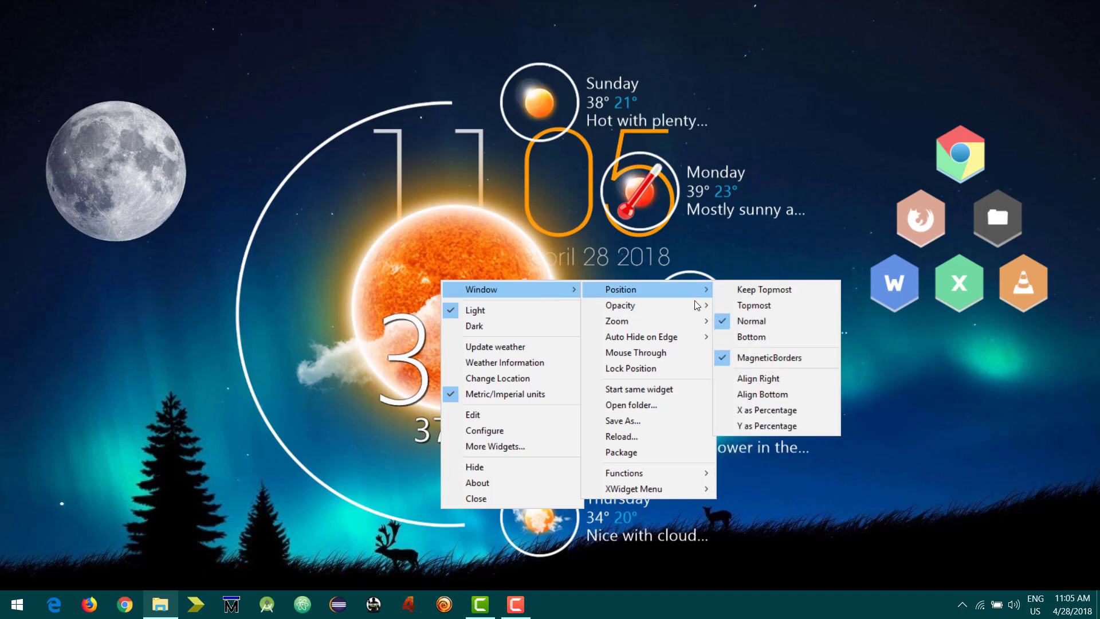
mouse_move(688, 317)
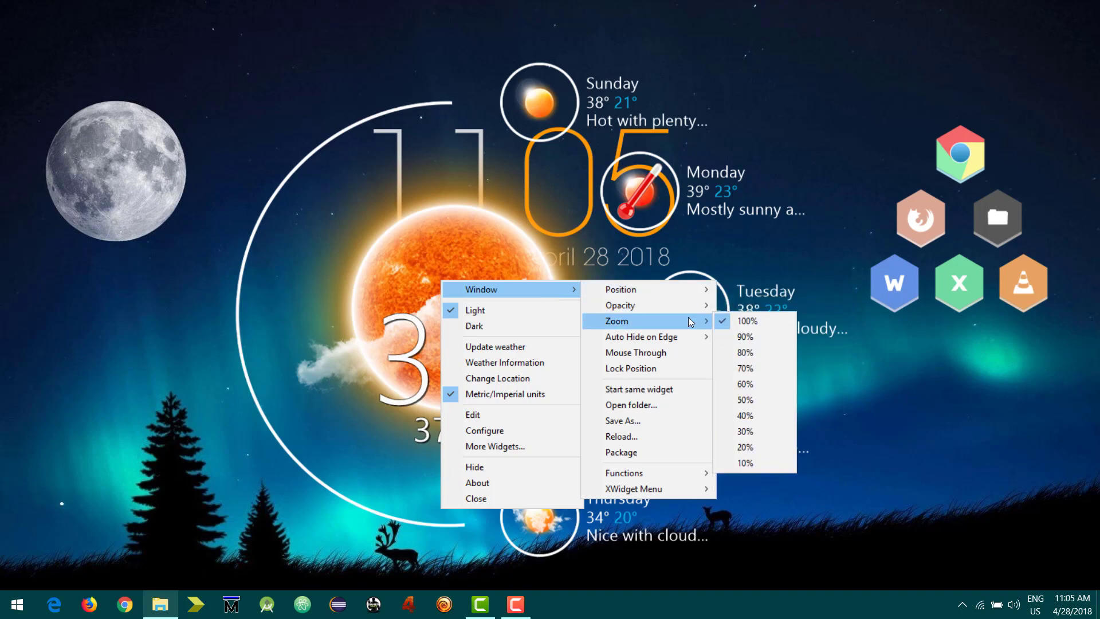
left_click(742, 384)
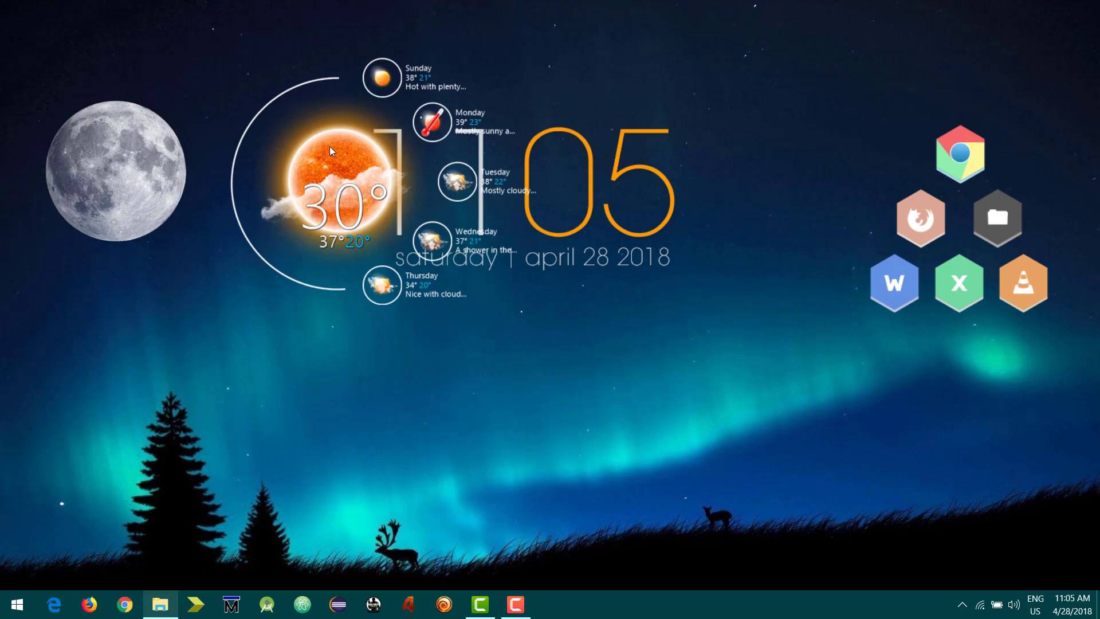
left_click_drag(329, 146, 105, 145)
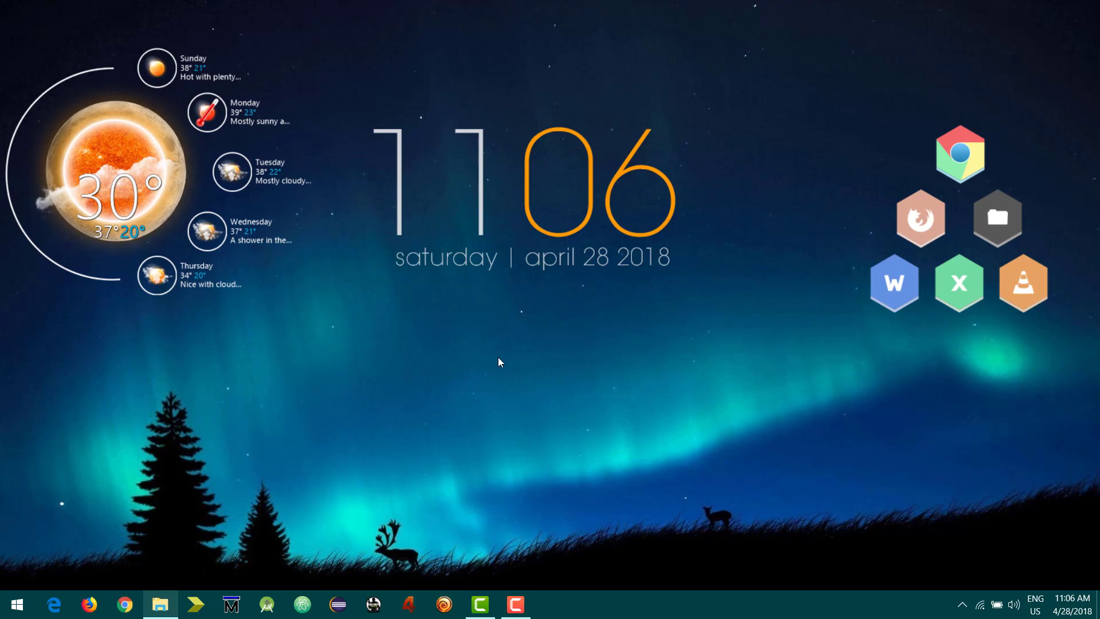
Shift the clock and date widgets slightly to the right, keeping the date aligned beneath the time.
mouse_move(520, 228)
left_click_drag(483, 201, 514, 204)
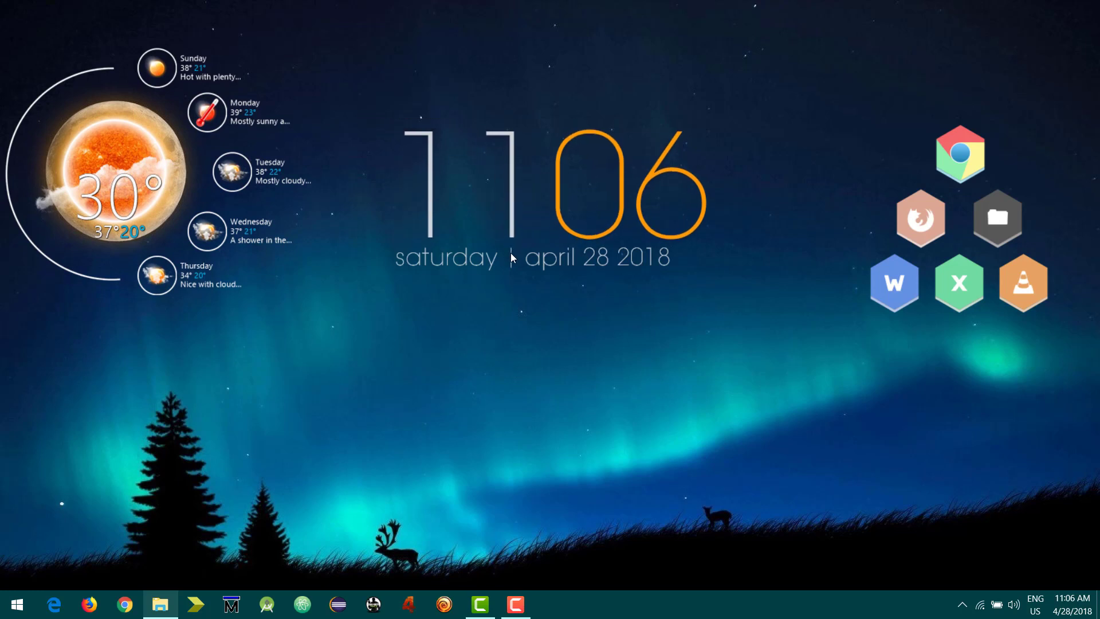
left_click_drag(511, 253, 537, 258)
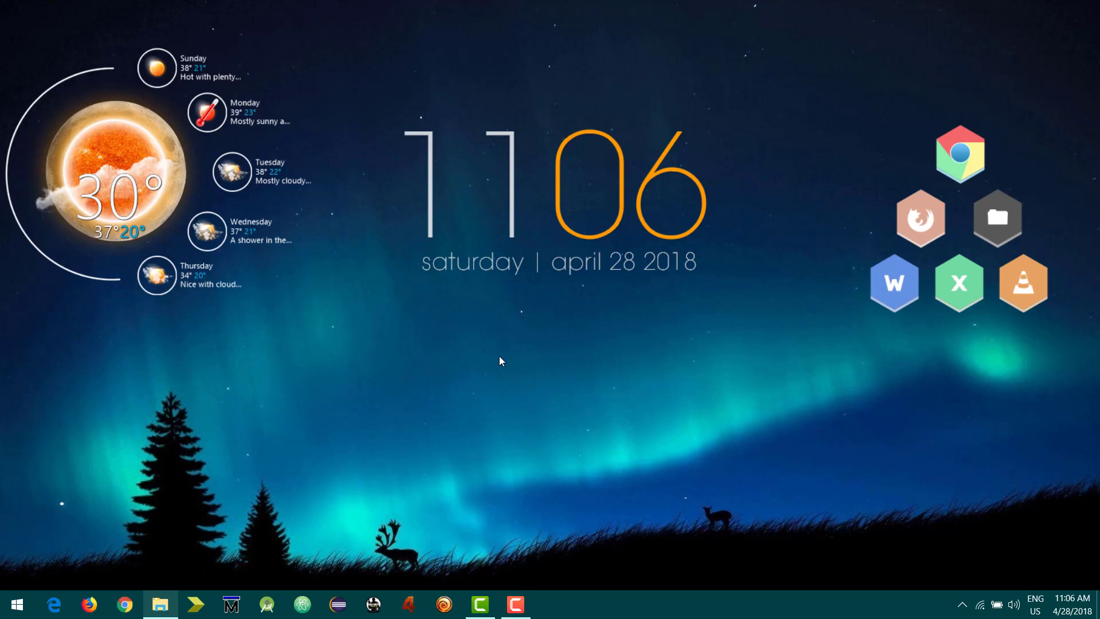
View the weather widget's location settings and close them without making changes.
right_click(120, 149)
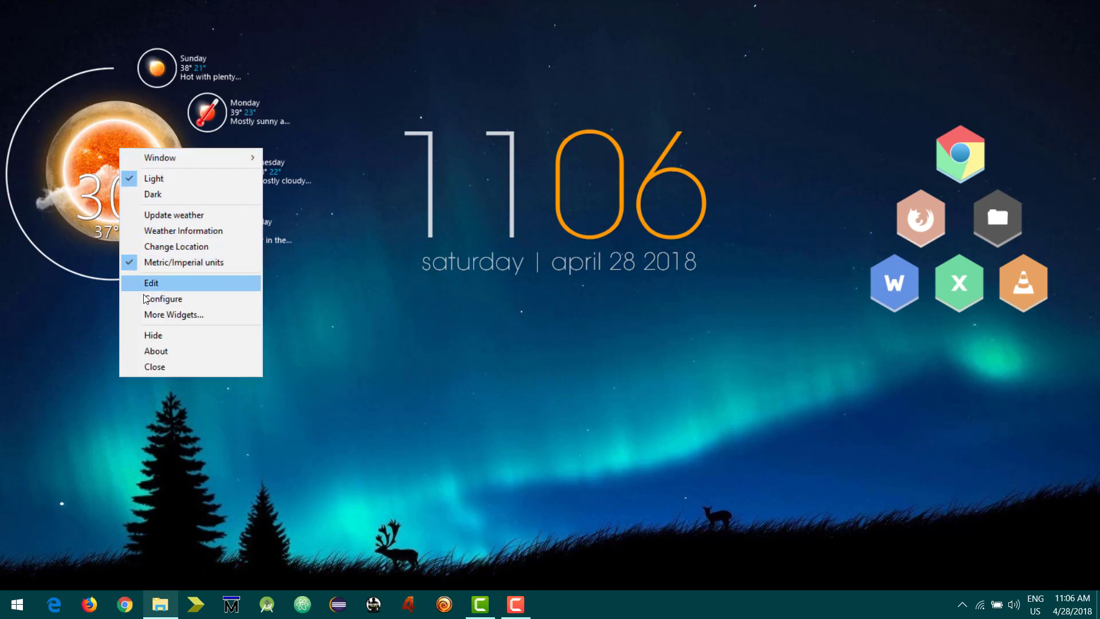
left_click(172, 221)
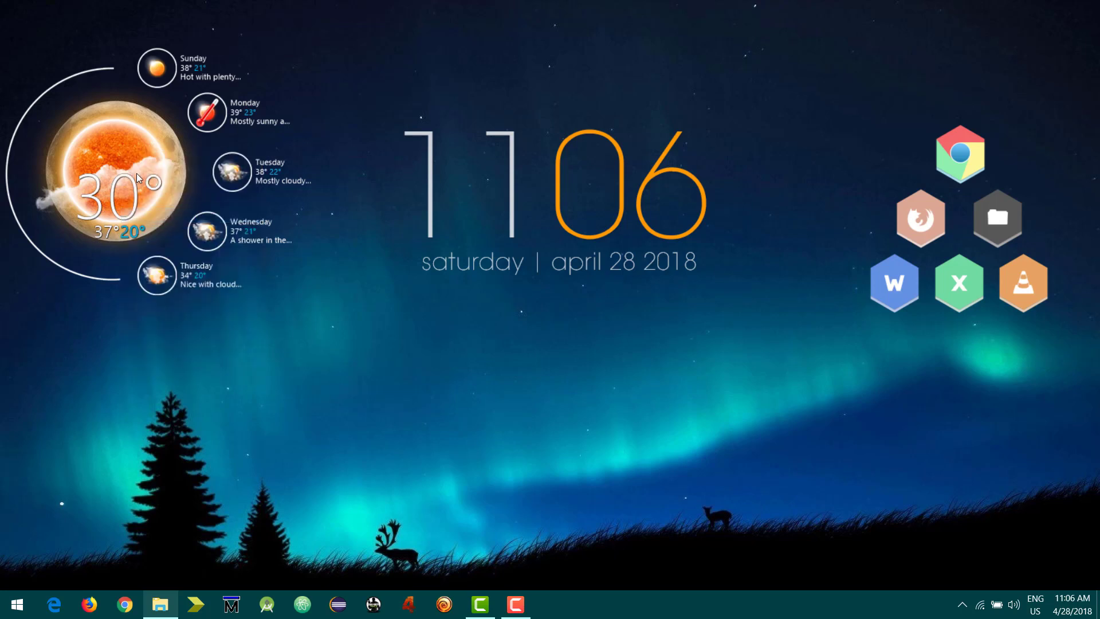
right_click(103, 141)
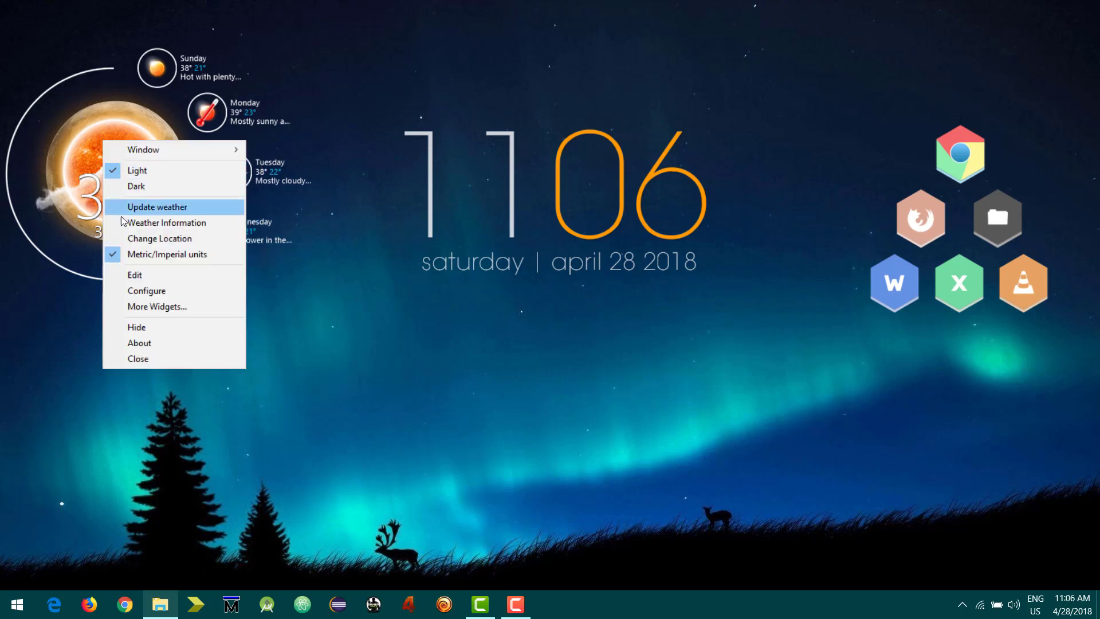
left_click(132, 238)
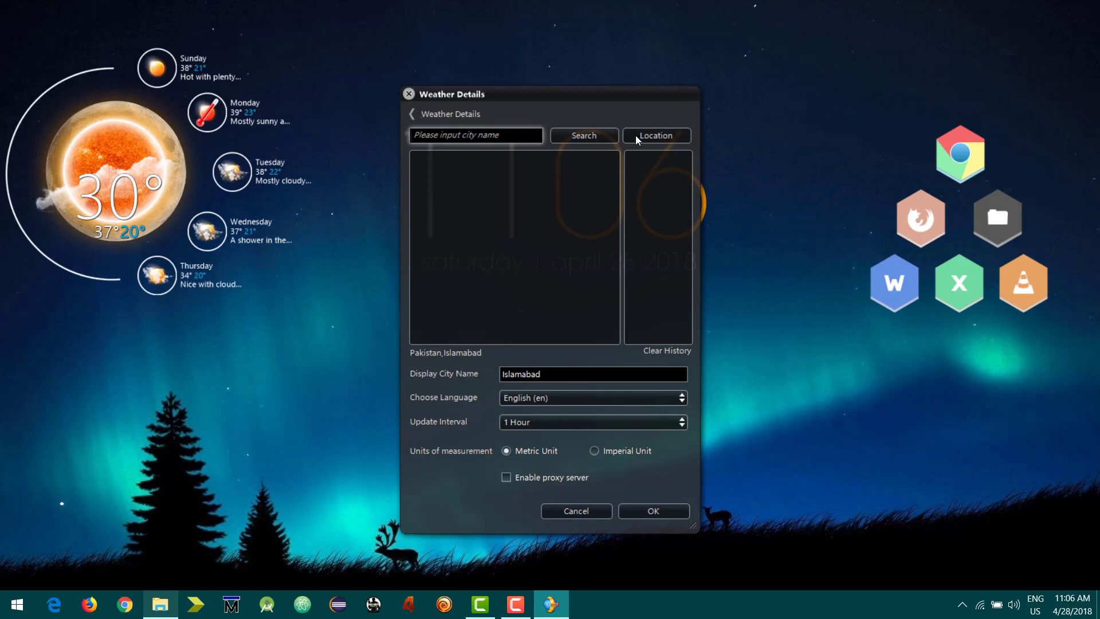
left_click(409, 94)
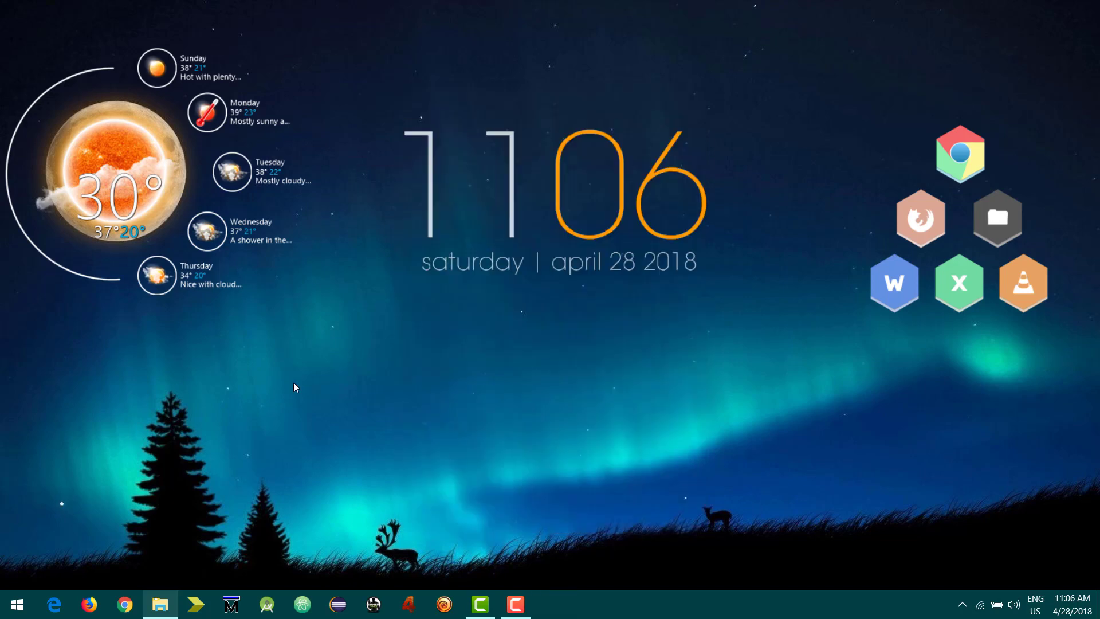
Run TranslucentTB.exe from the TranslucentTB.2017.3 folder in Windows 10 Customize and minimize File Explorer.
left_click(161, 605)
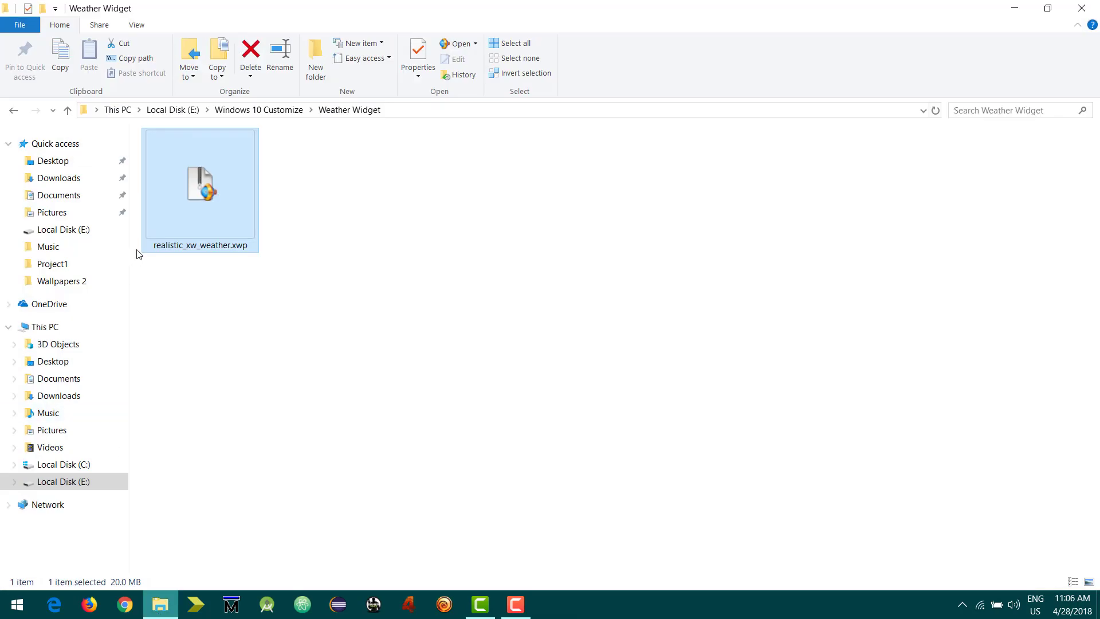
left_click(13, 110)
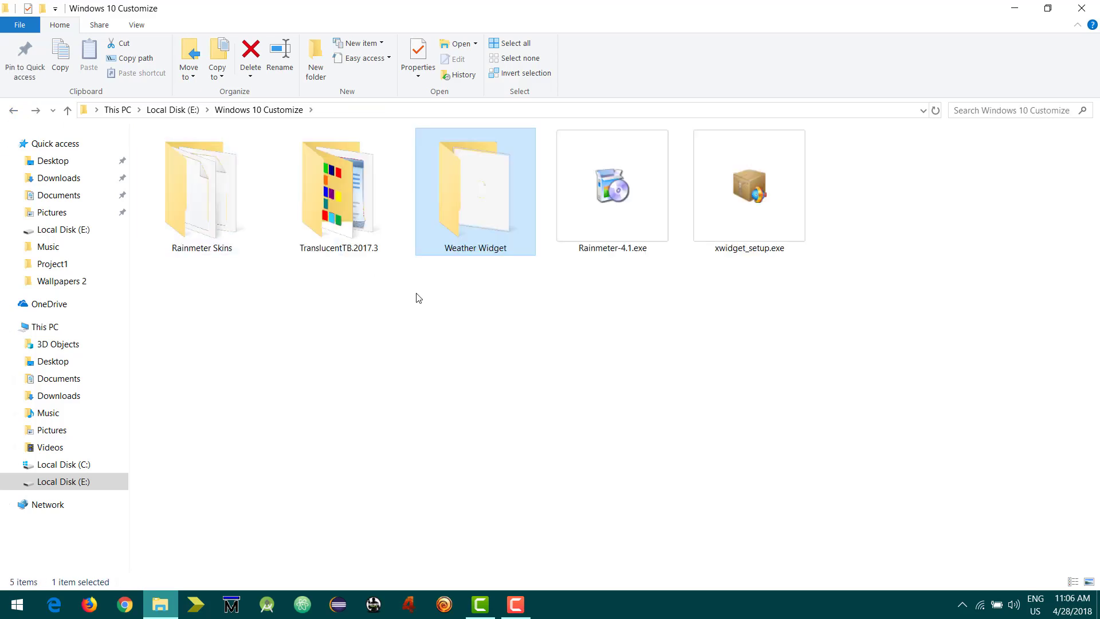
left_click(405, 261)
double_click(347, 197)
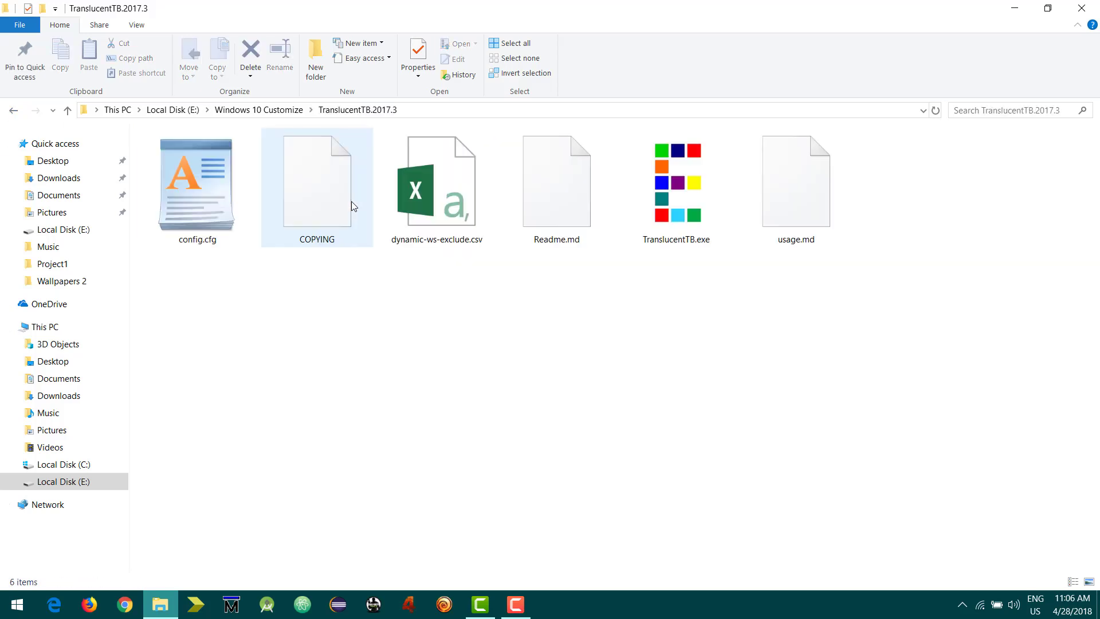
double_click(690, 184)
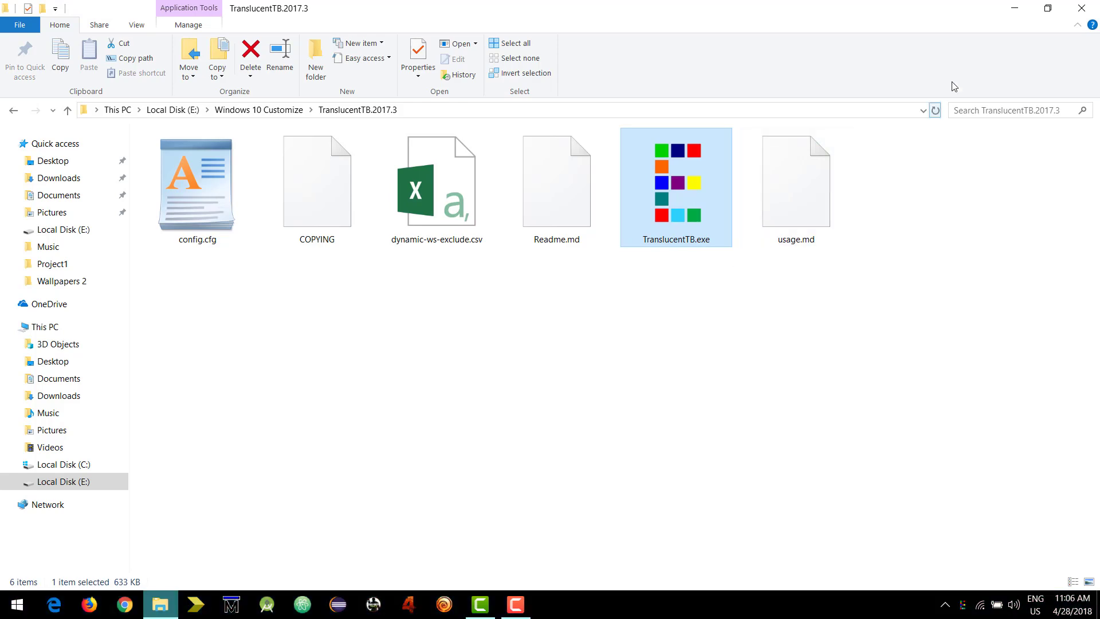
left_click(1013, 8)
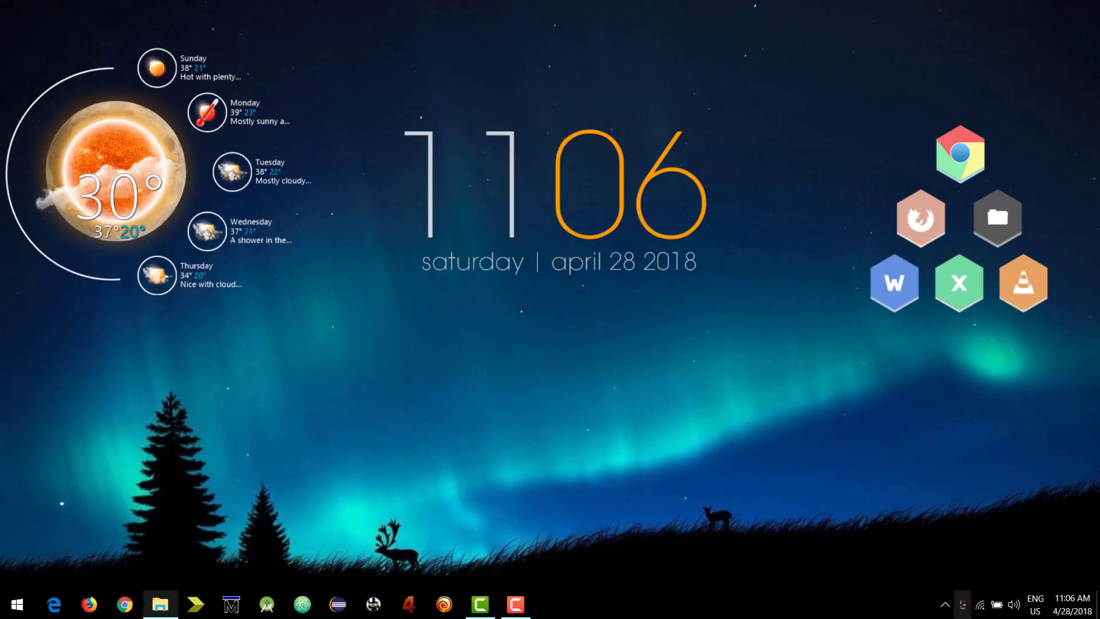
Try TranslucentTB's Blur taskbar style, switch back to Clear, and check the selected options.
right_click(967, 610)
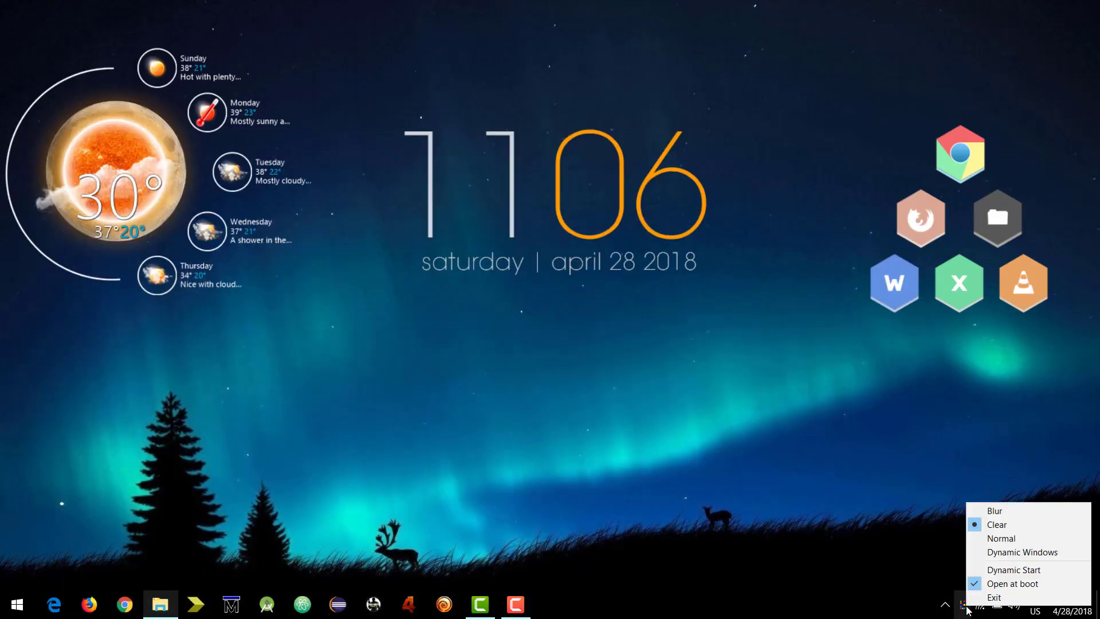
left_click(987, 511)
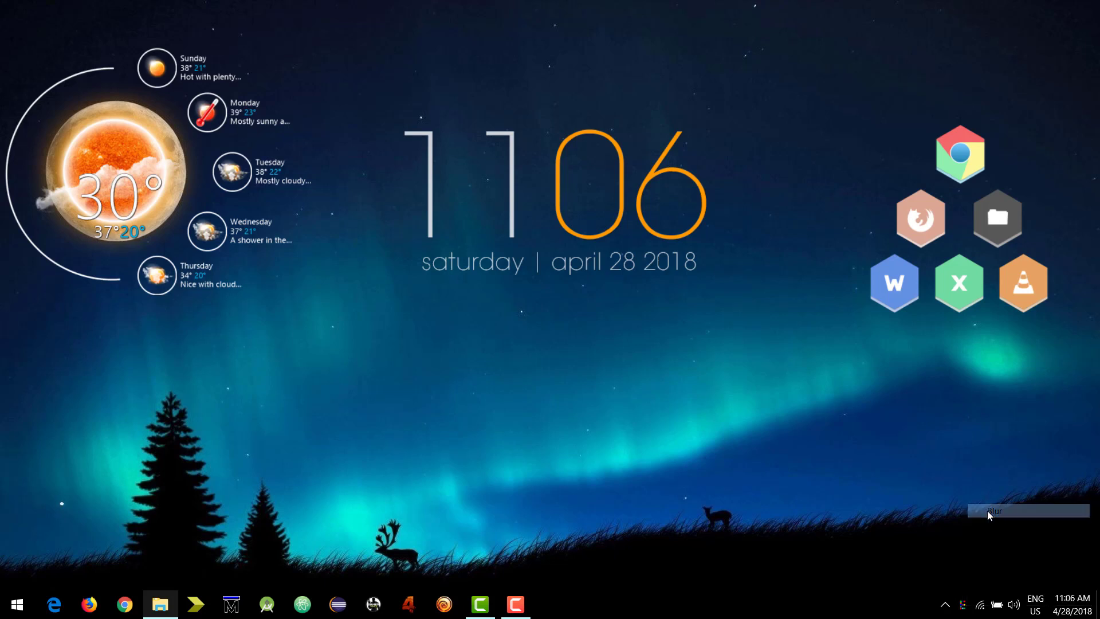
right_click(960, 615)
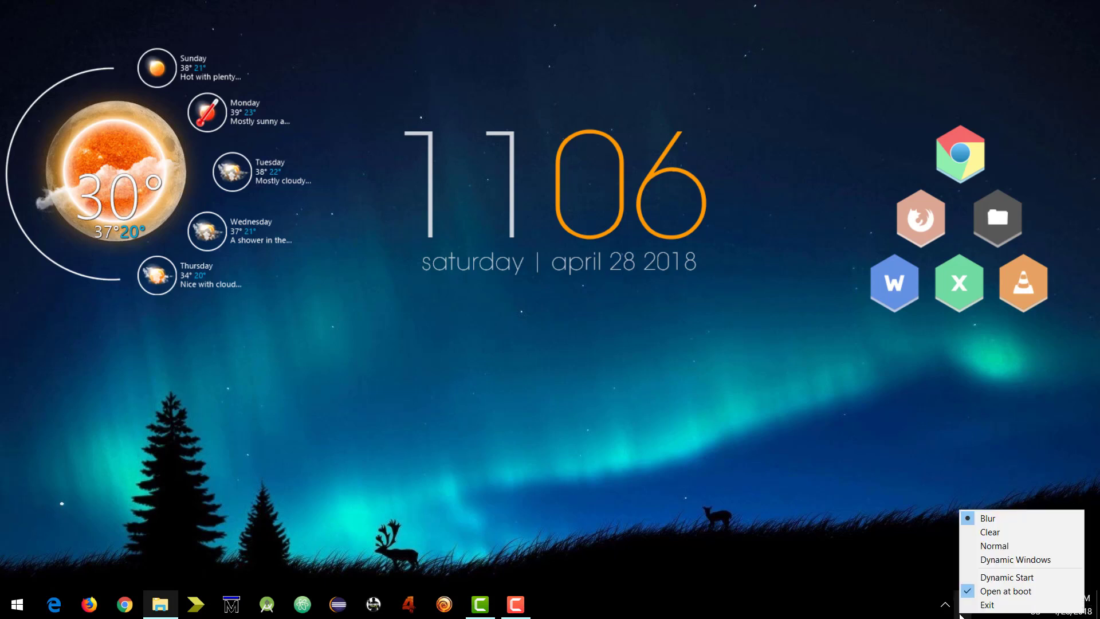
left_click(987, 533)
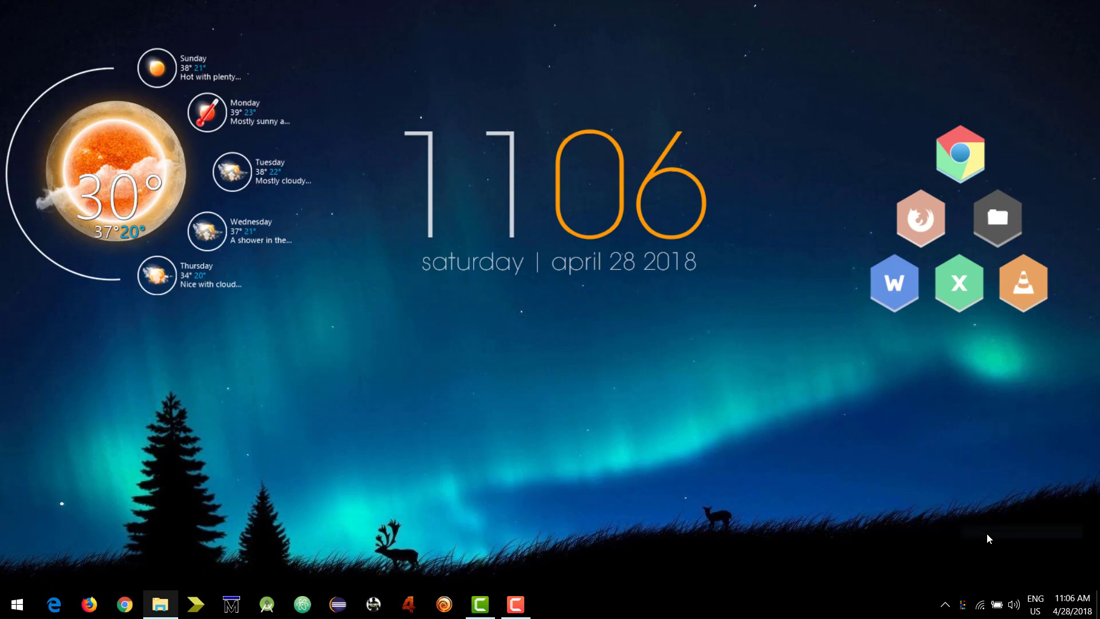
right_click(963, 601)
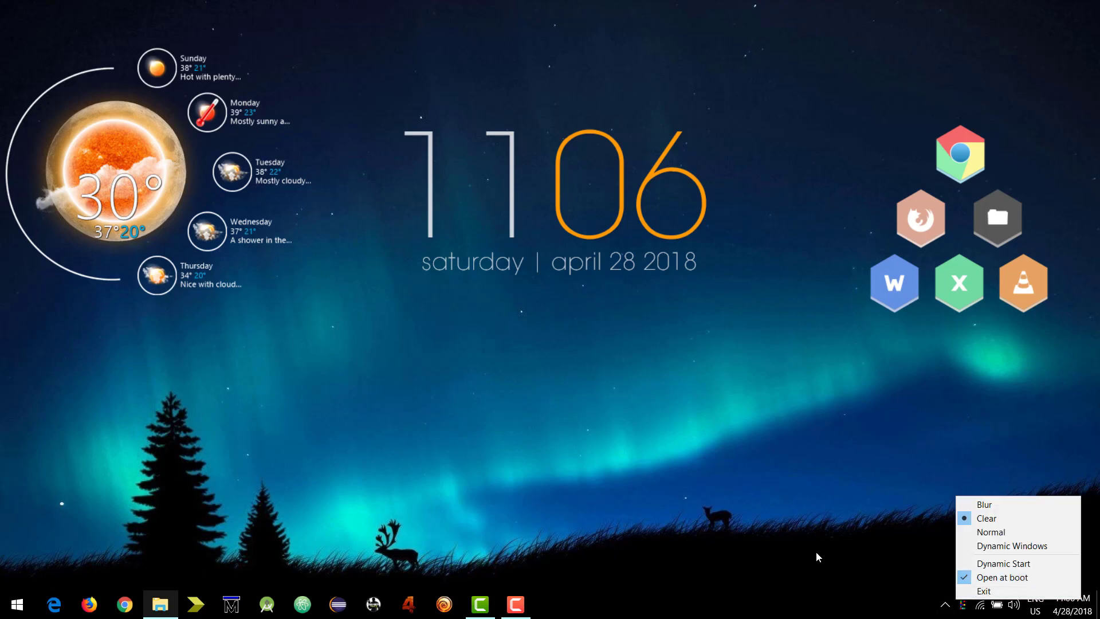
left_click(801, 552)
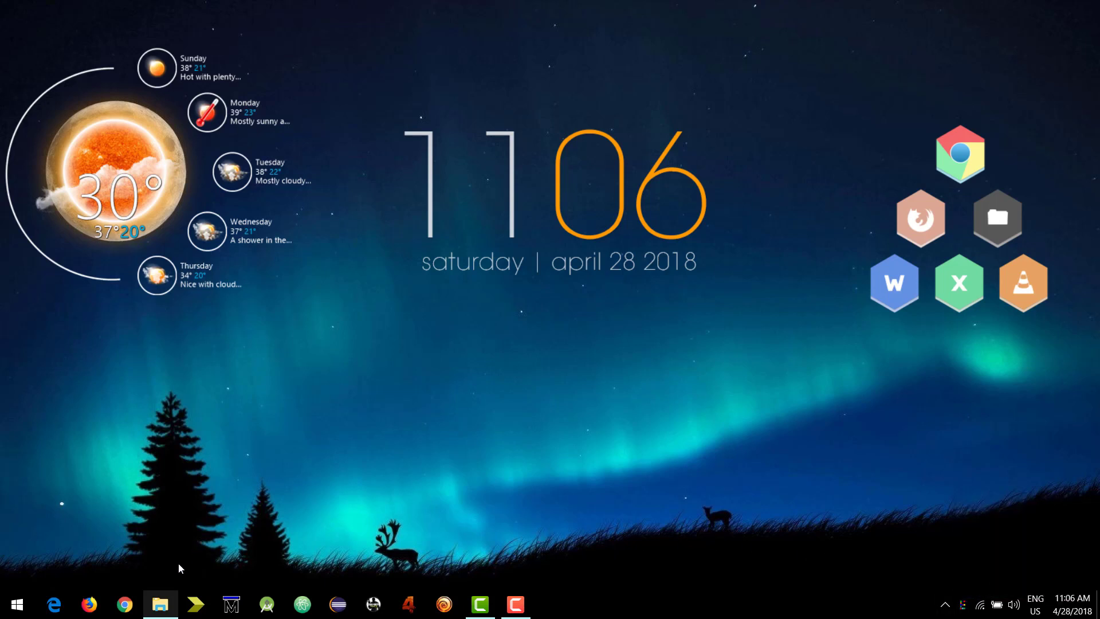
Add the Links toolbar to the Windows taskbar.
right_click(596, 605)
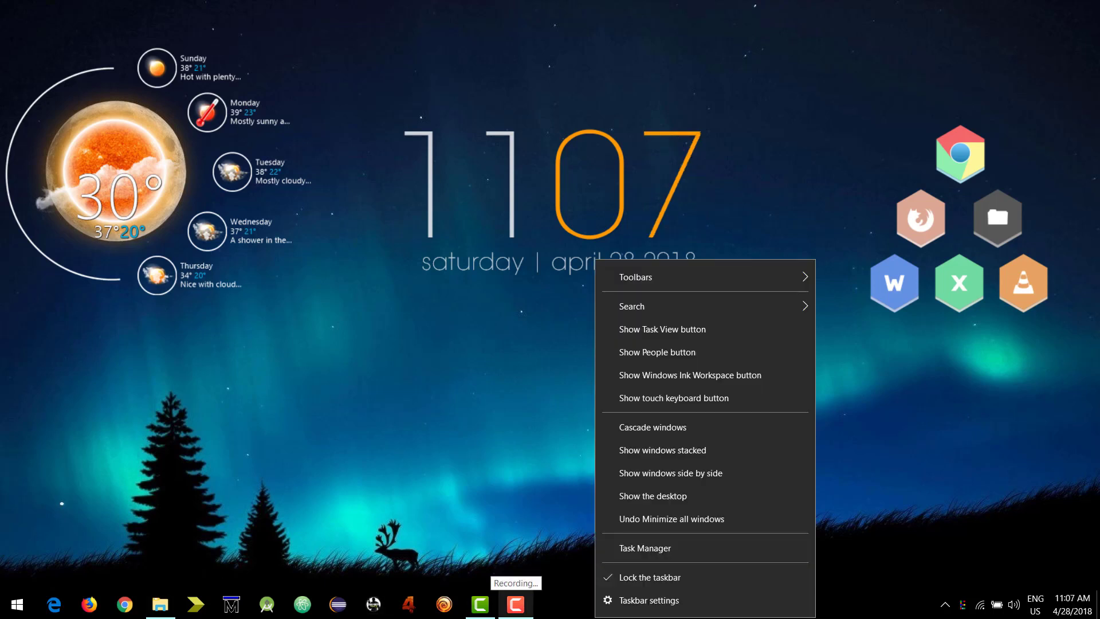
left_click(567, 565)
right_click(704, 614)
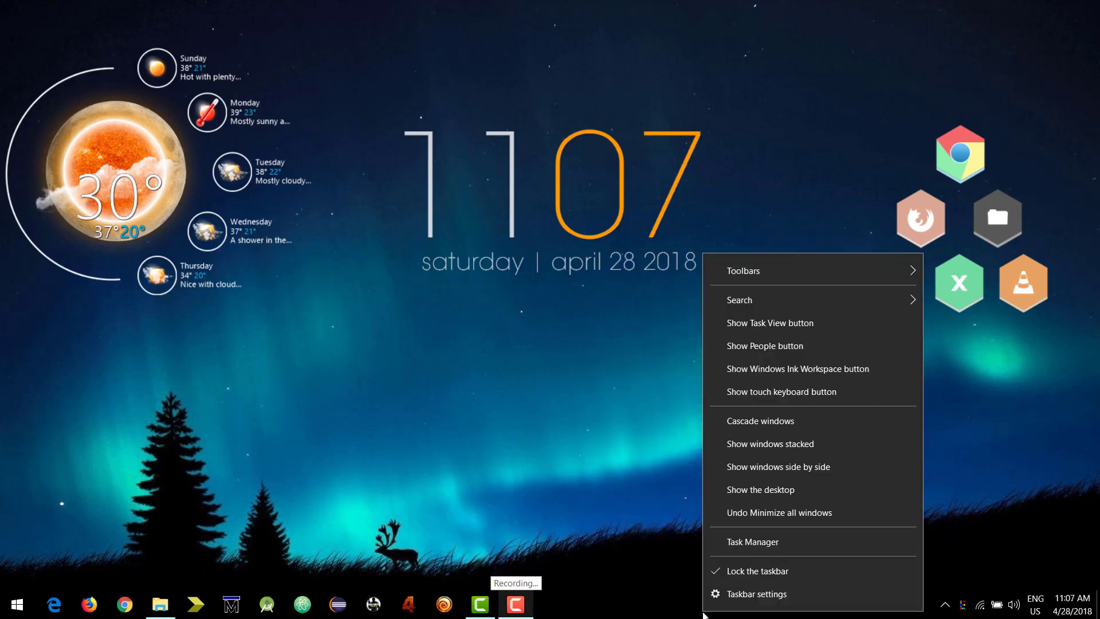
mouse_move(841, 268)
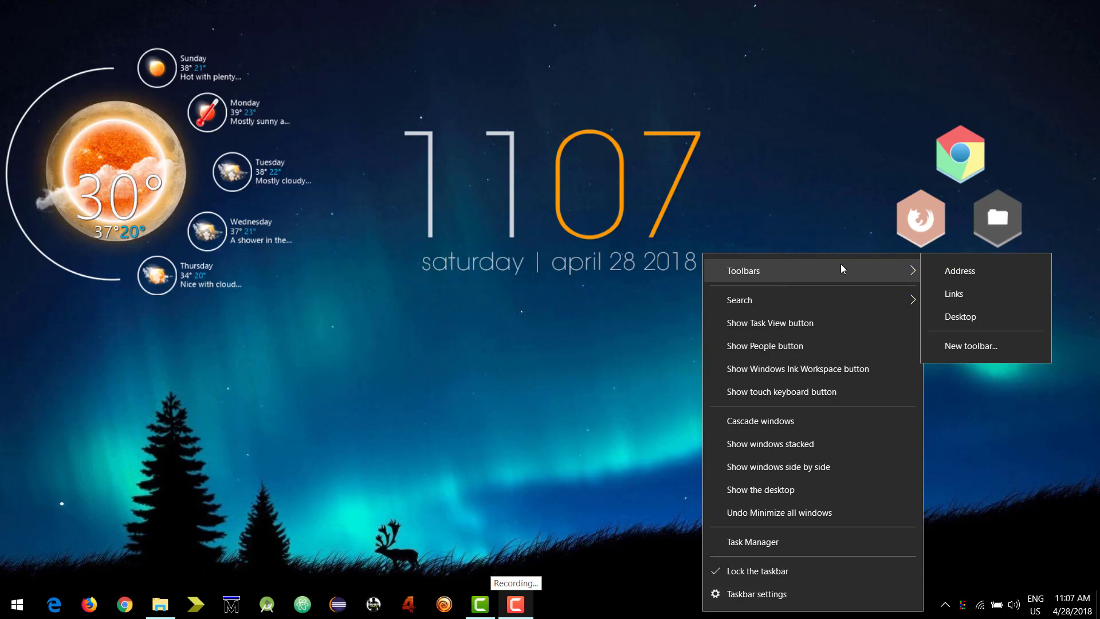
left_click(953, 293)
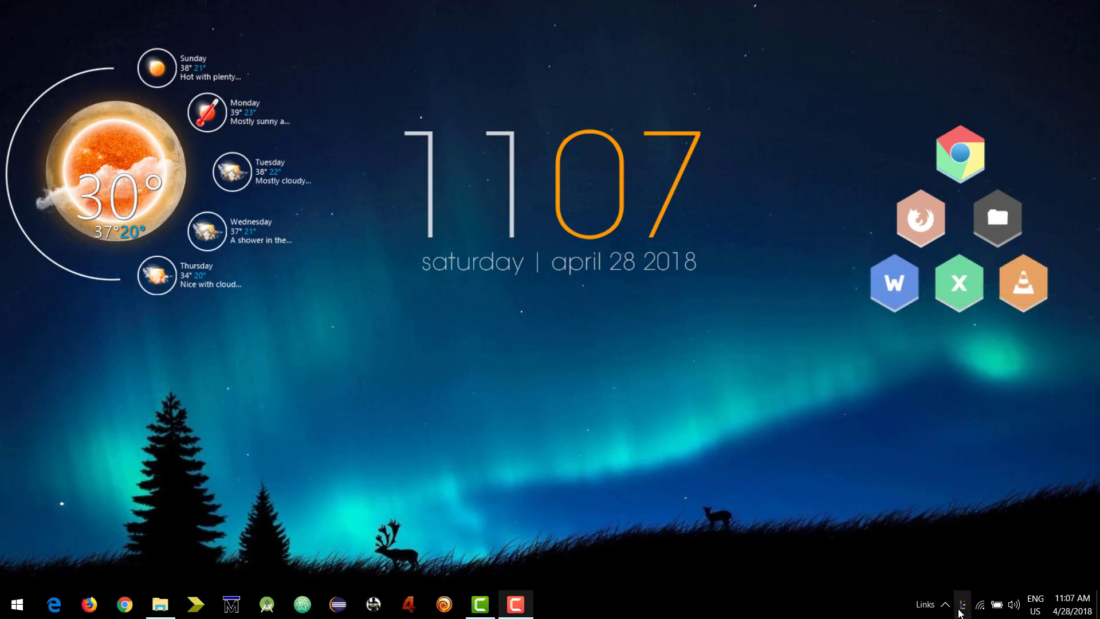
Unlock the taskbar to move the Links toolbar beside the Start button and shift the app icons toward the taskbar's center.
right_click(665, 606)
left_click(678, 567)
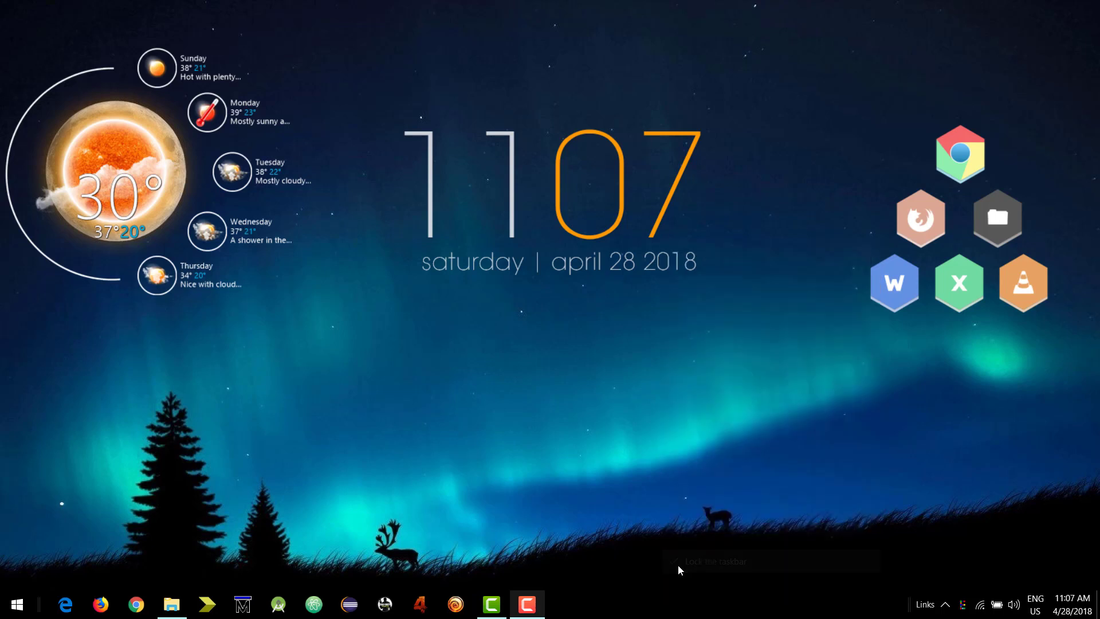
left_click_drag(909, 604, 16, 613)
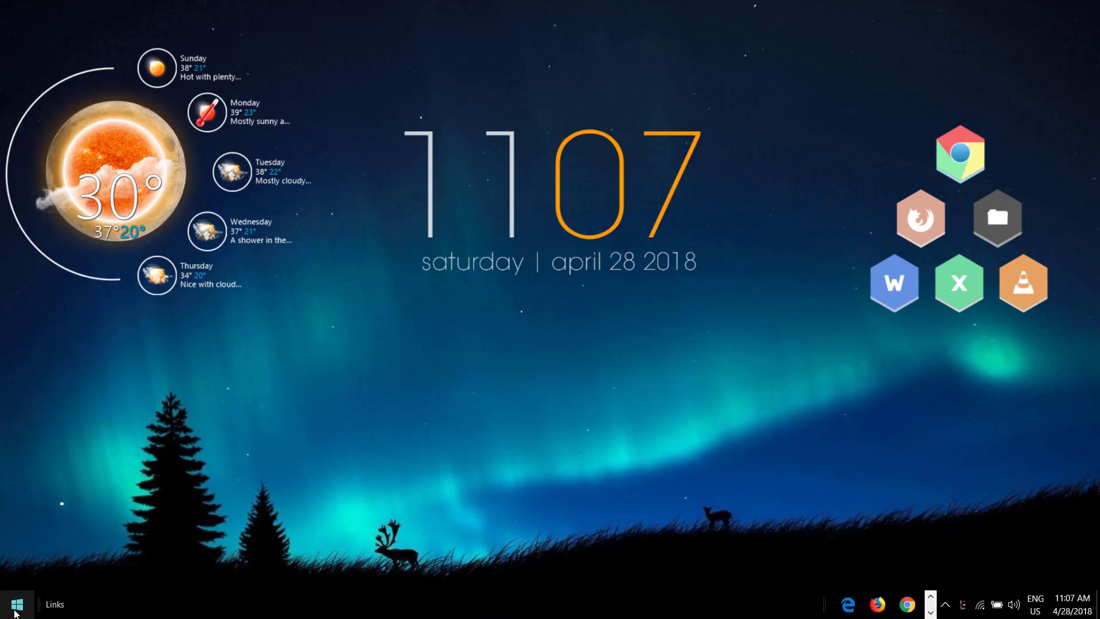
left_click_drag(769, 604, 284, 605)
Hide both the title and the text labels of the Links toolbar on the taskbar.
right_click(284, 605)
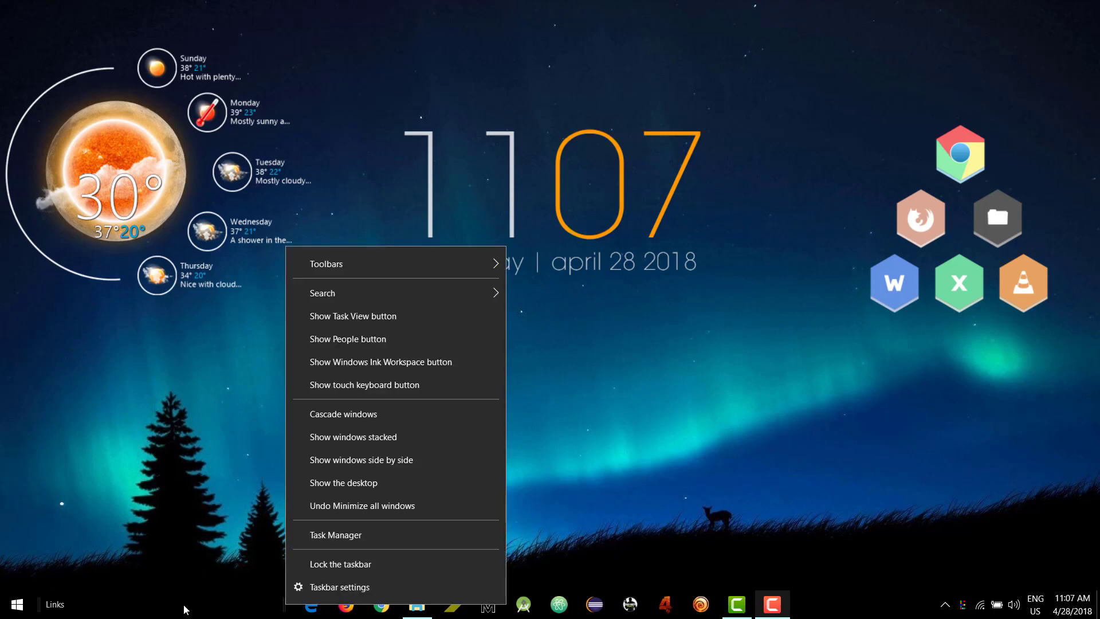
left_click(69, 607)
right_click(42, 604)
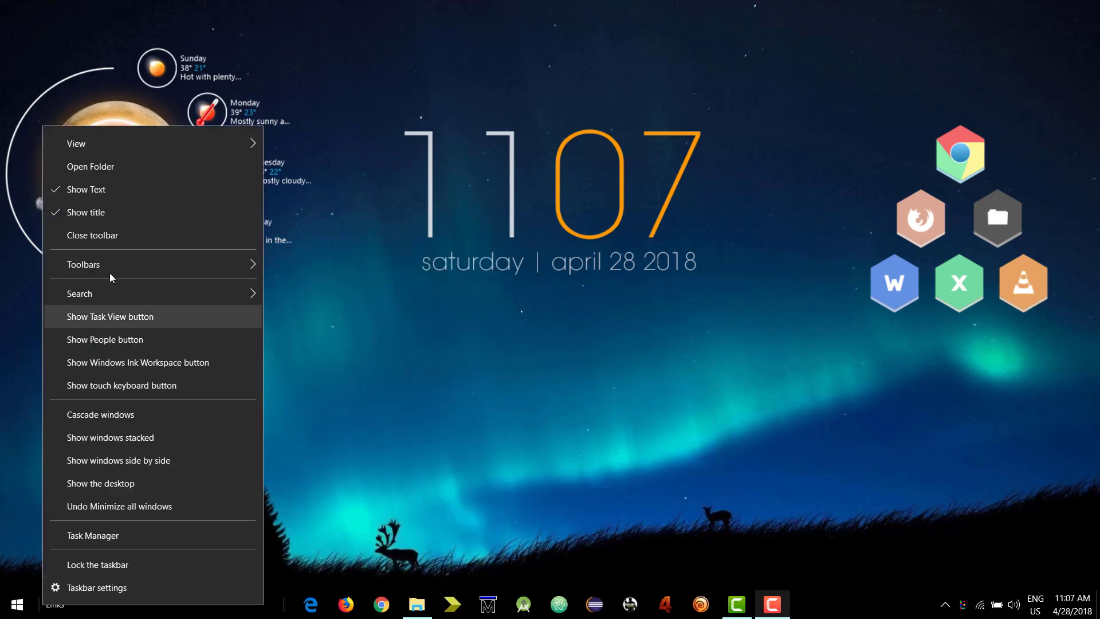
left_click(104, 207)
right_click(39, 603)
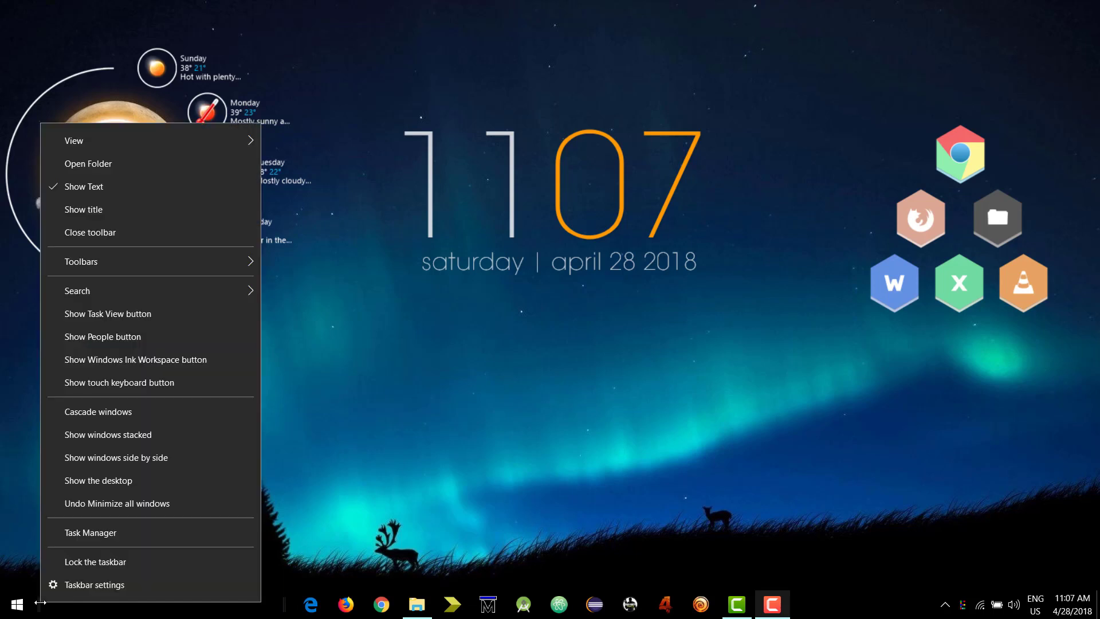
left_click(70, 188)
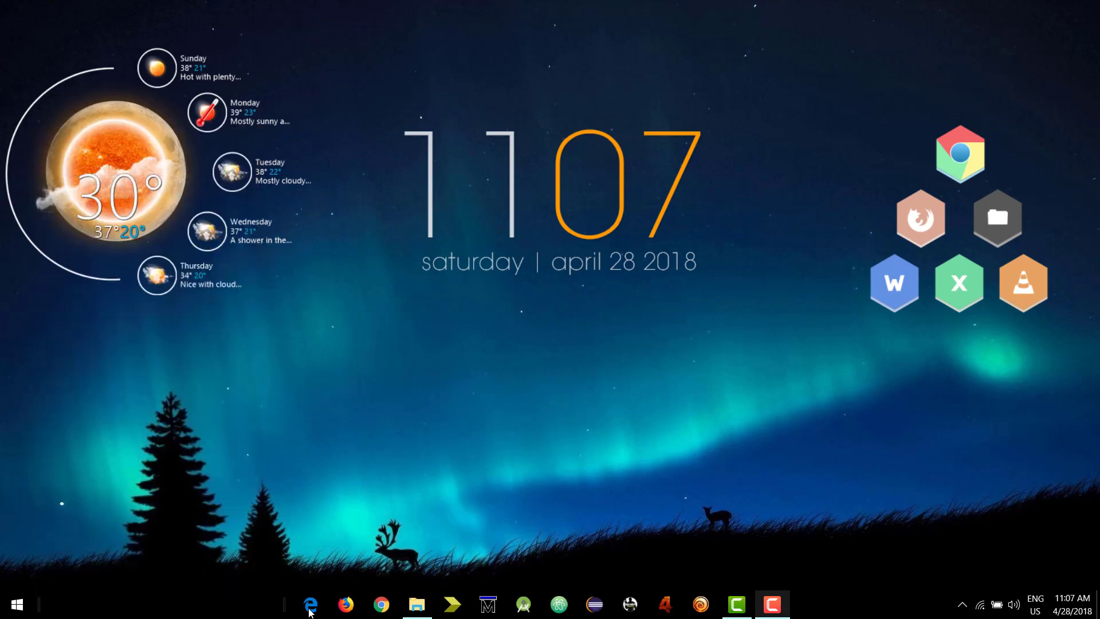
Fine-tune the position of the centered app icons and lock the taskbar.
left_click_drag(284, 603, 279, 600)
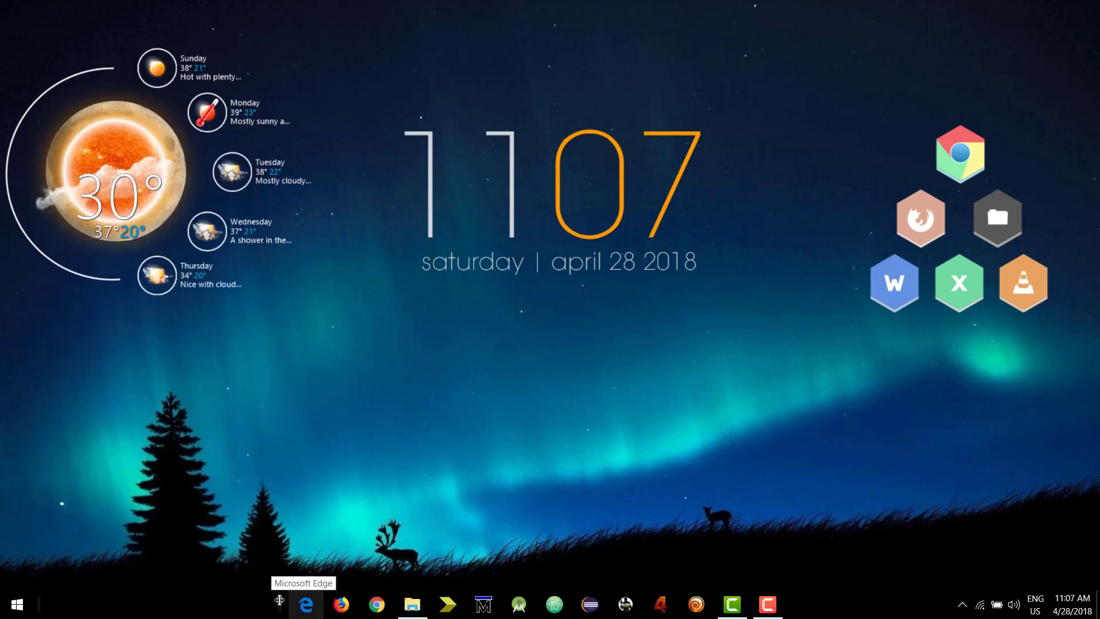
right_click(211, 602)
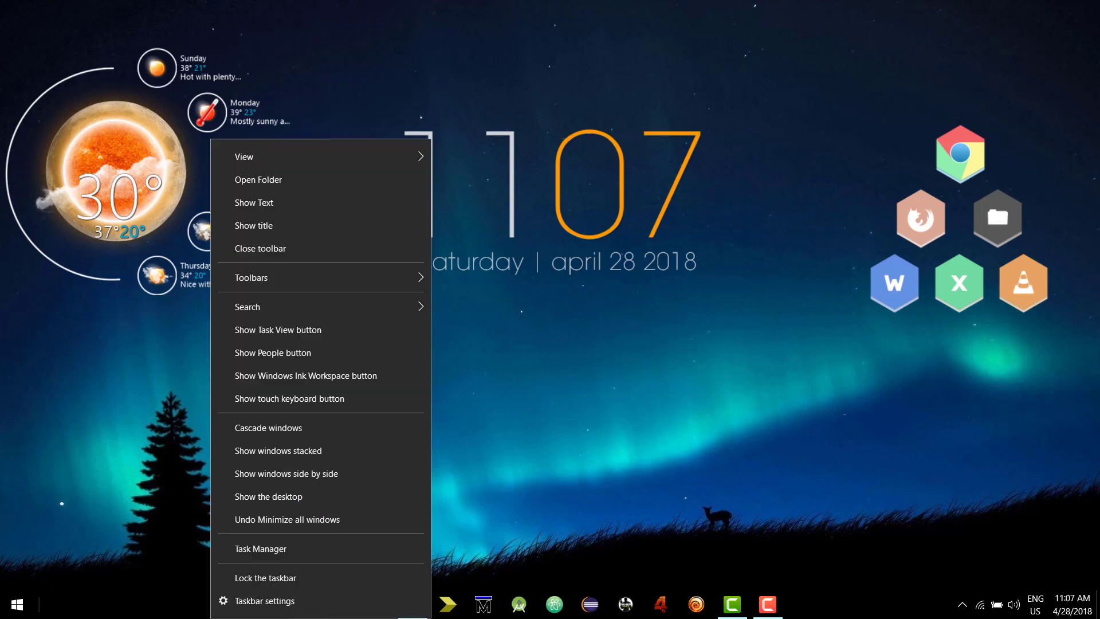
left_click(247, 574)
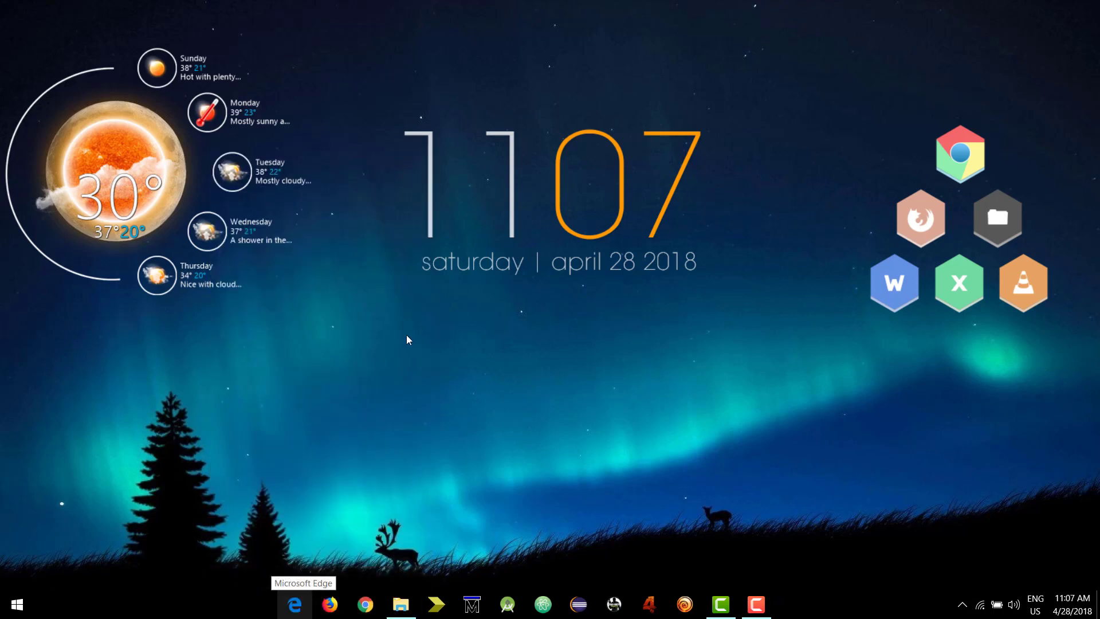
left_click(4, 615)
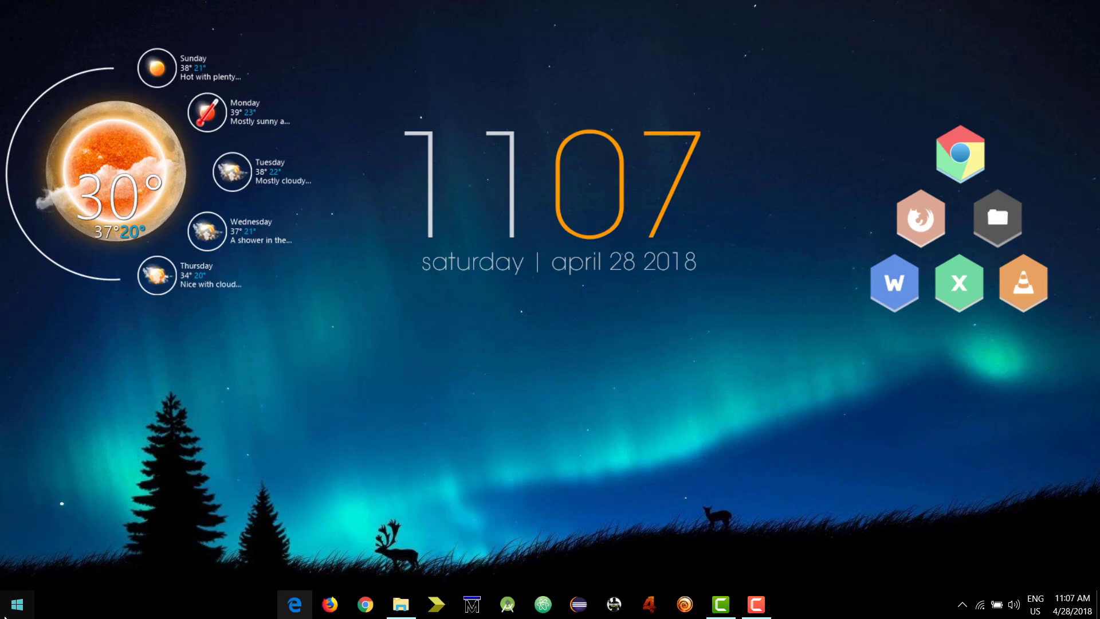
left_click(4, 615)
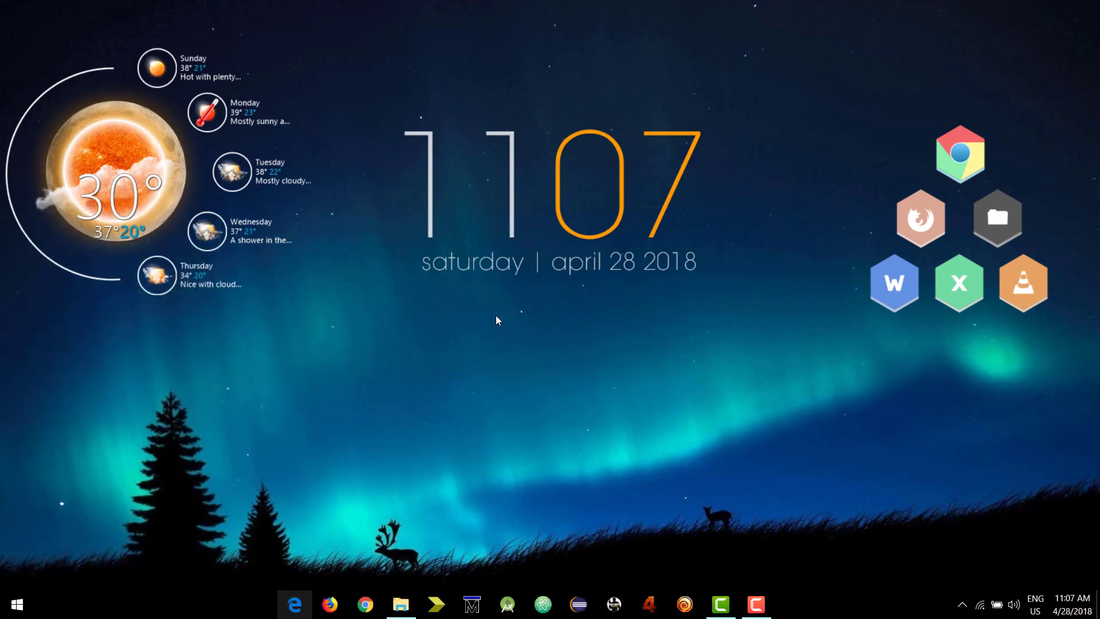